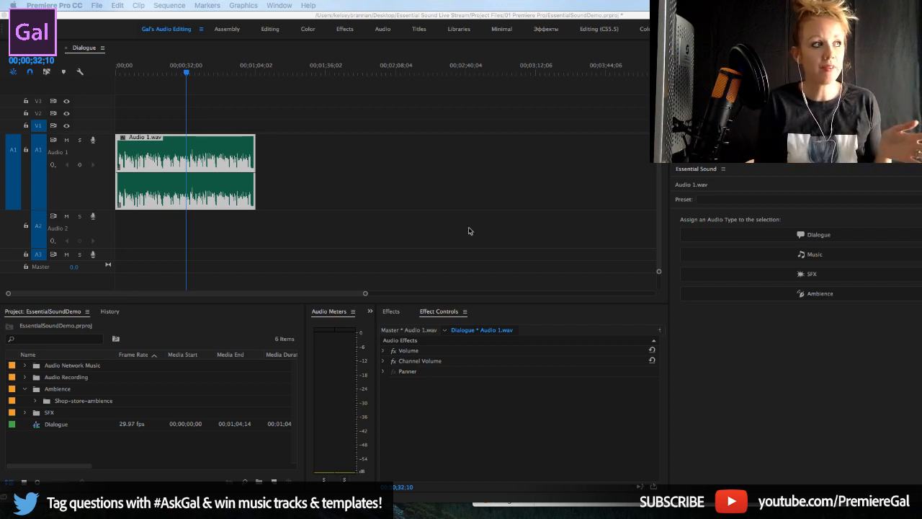
pyautogui.click(426, 15)
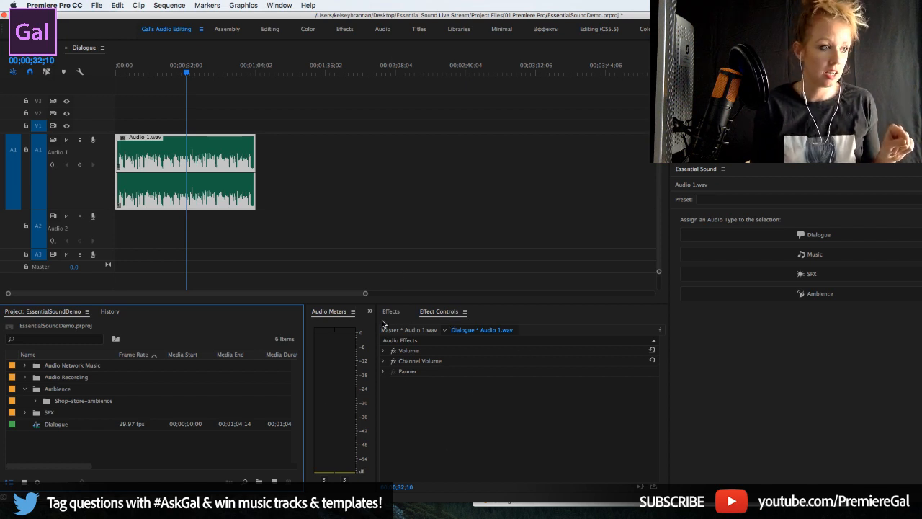
pyautogui.click(754, 175)
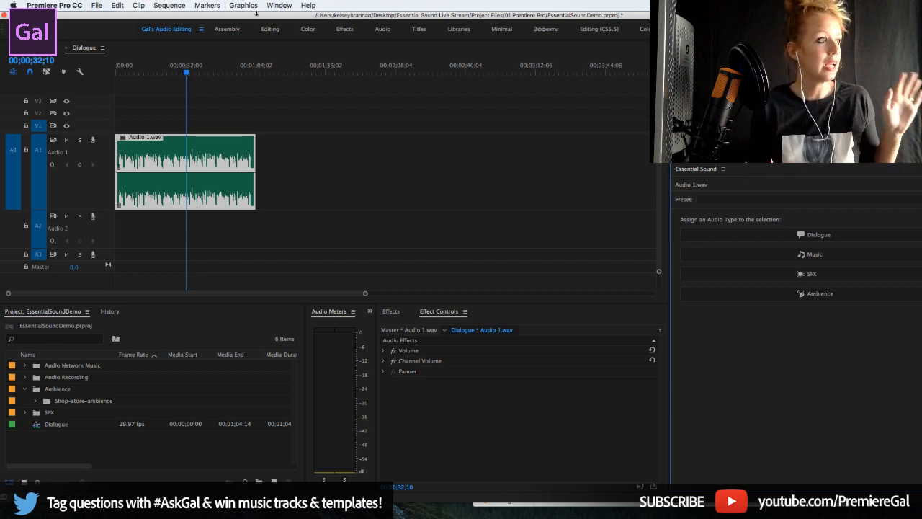
pyautogui.click(280, 5)
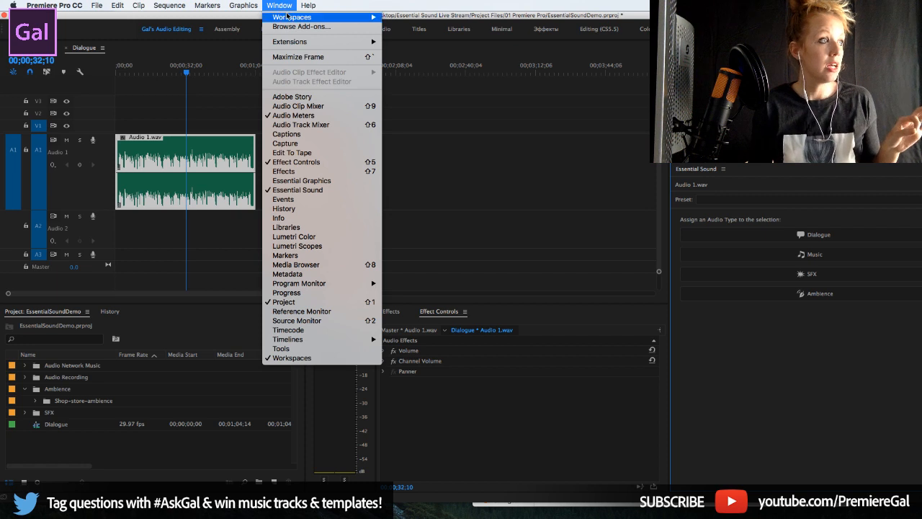
pyautogui.moveTo(288, 16)
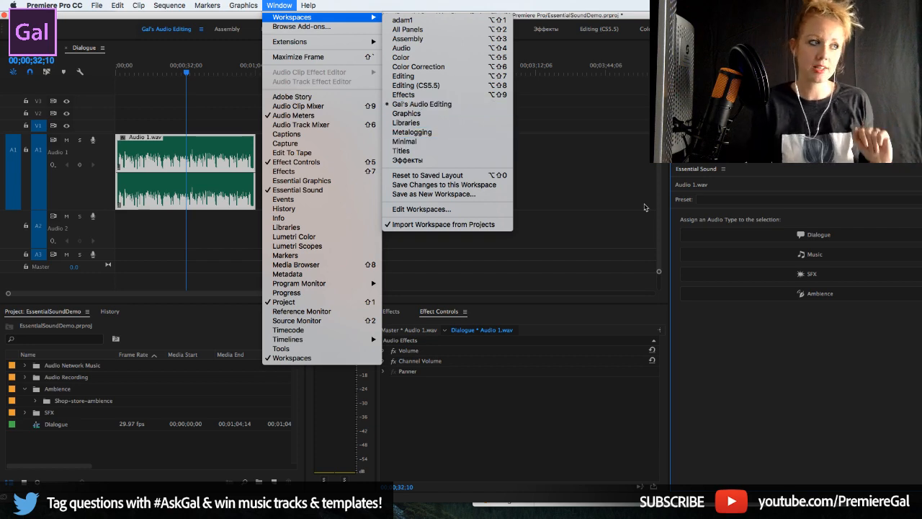
pyautogui.click(745, 395)
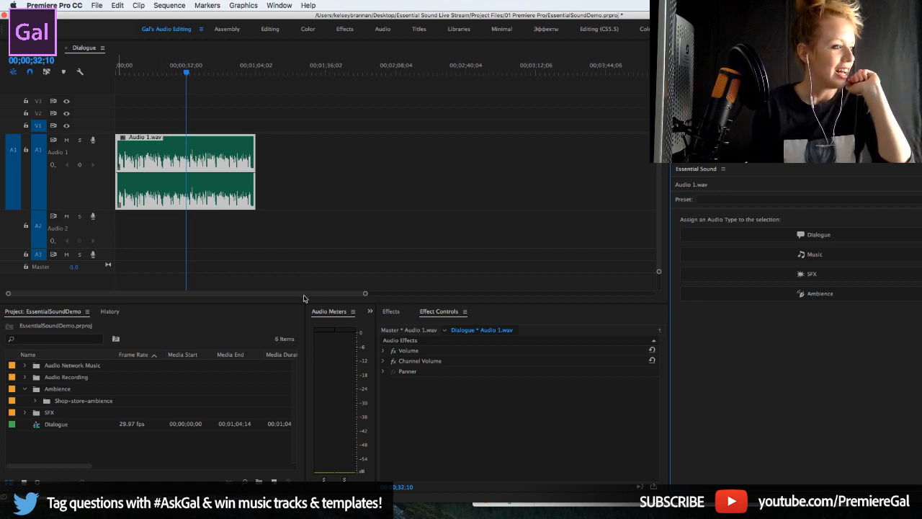
# - Zoom in on the timeline and play the first seconds of Audio 1.wav to hear the unprocessed dialogue
pyautogui.moveTo(366, 294); pyautogui.dragTo(300, 294)
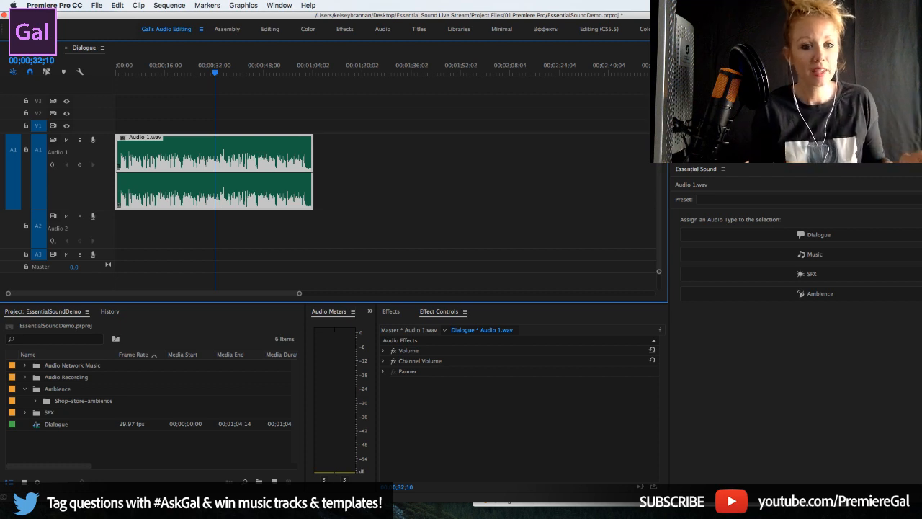
pyautogui.click(702, 363)
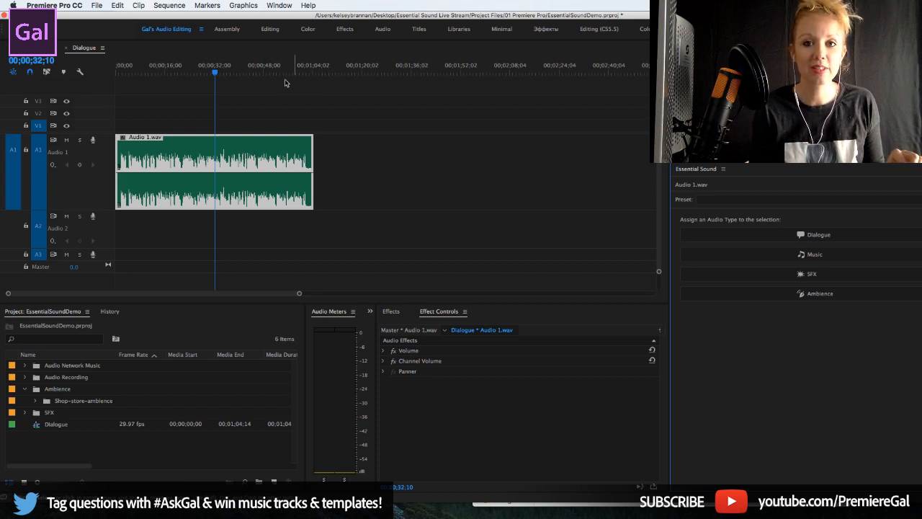
pyautogui.click(126, 65)
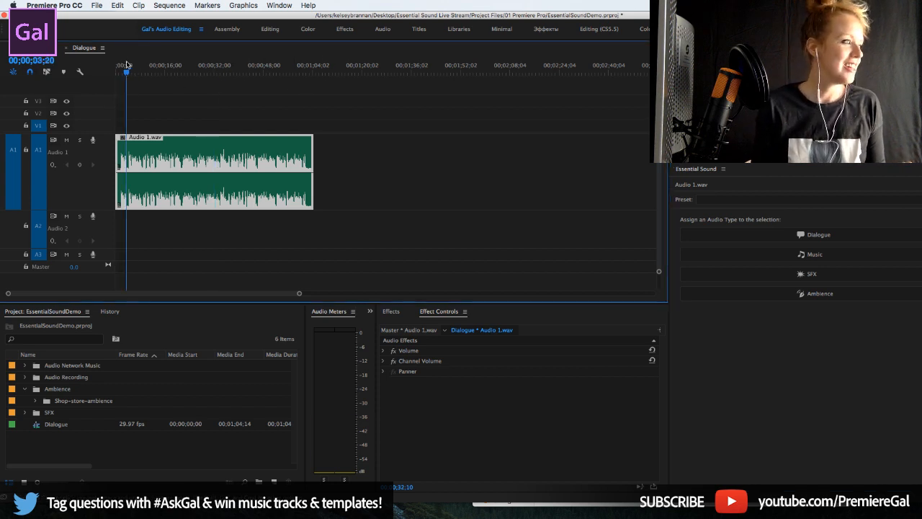
pyautogui.moveTo(127, 65); pyautogui.dragTo(110, 66)
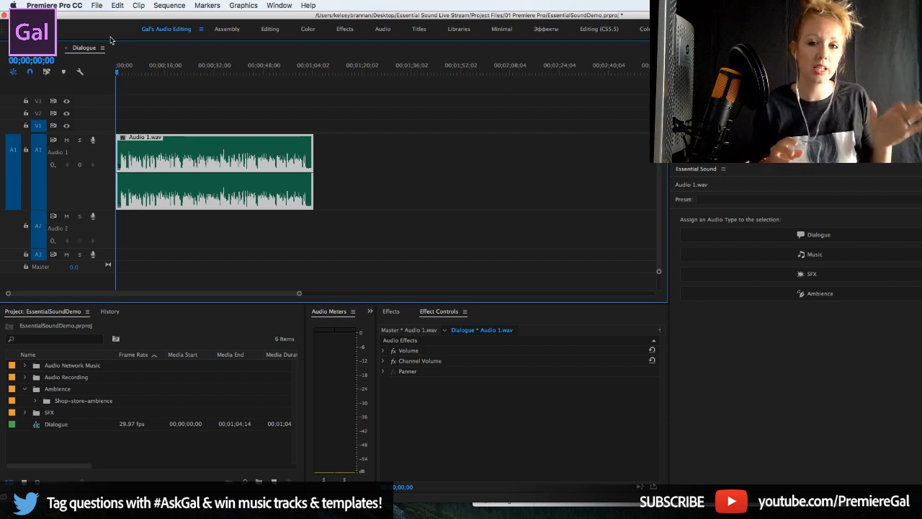
pyautogui.press('space')
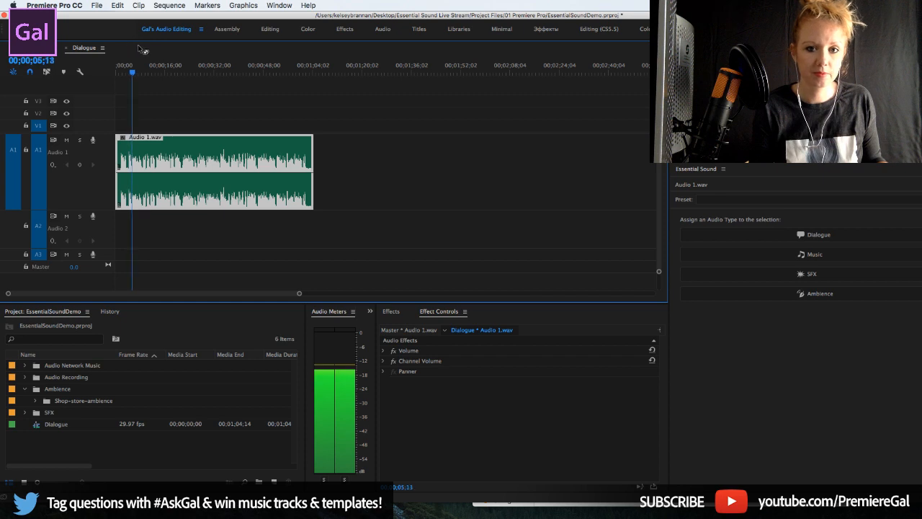
pyautogui.press('space')
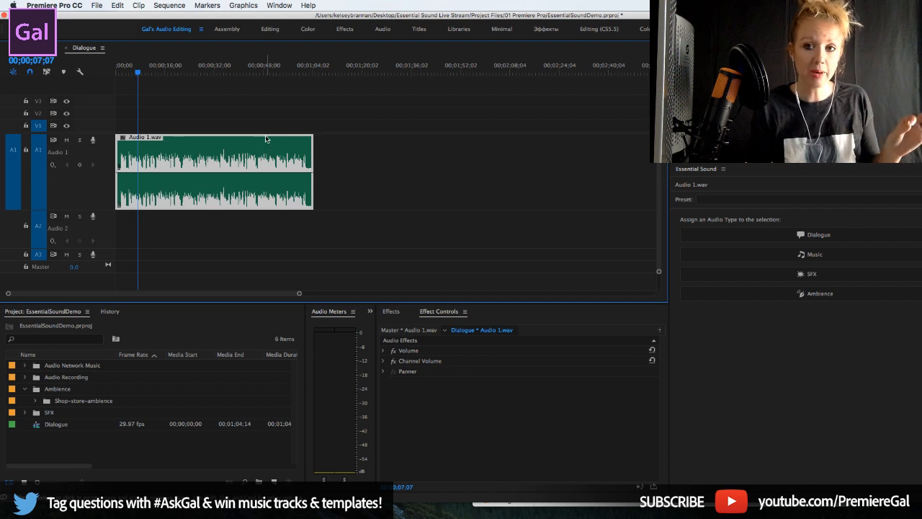
# - Assign the Dialogue audio type to Audio 1.wav, keep the default preset and auto-match the clip's loudness
pyautogui.click(823, 236)
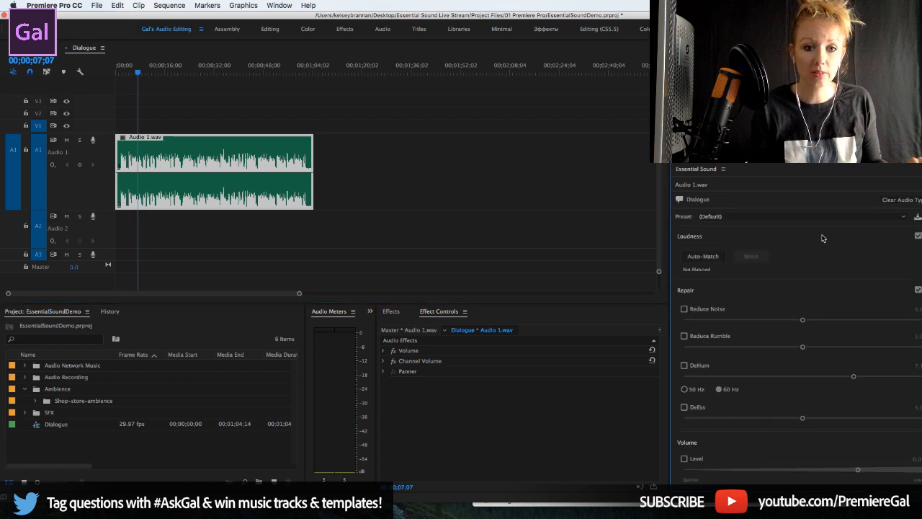
pyautogui.click(721, 219)
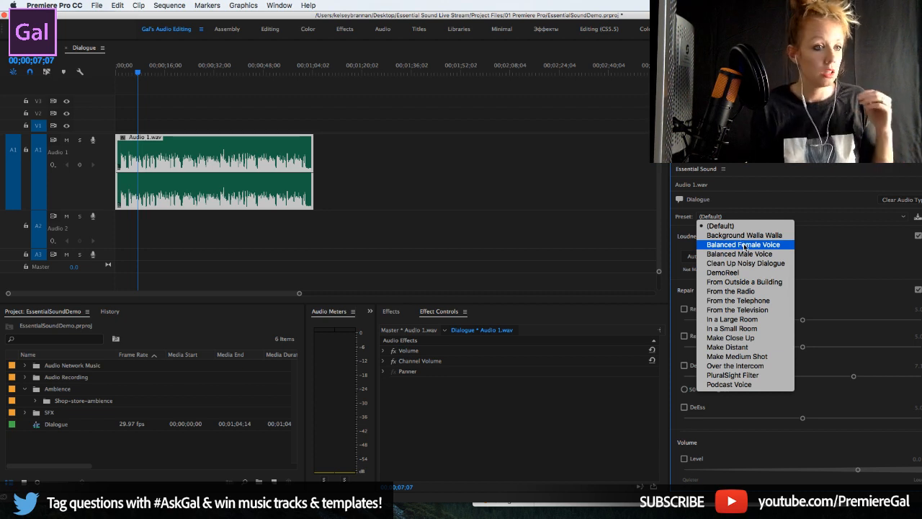
pyautogui.click(822, 247)
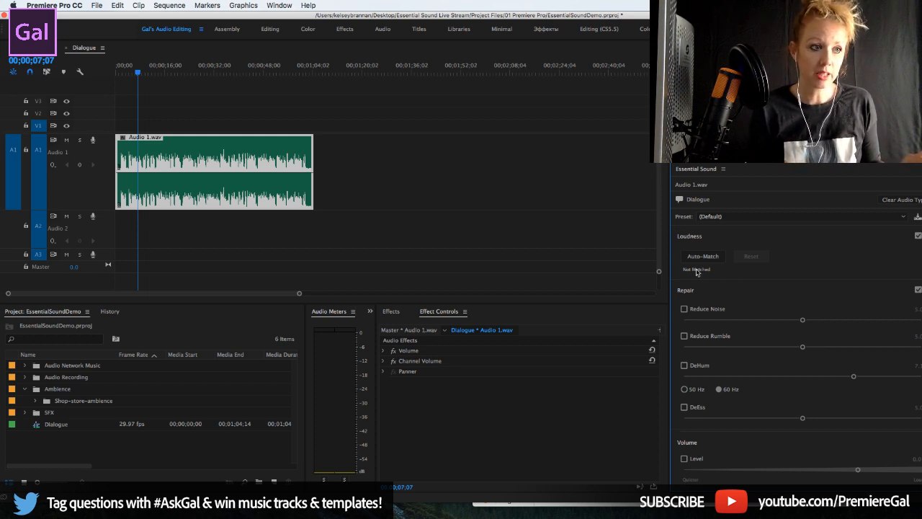
pyautogui.click(703, 258)
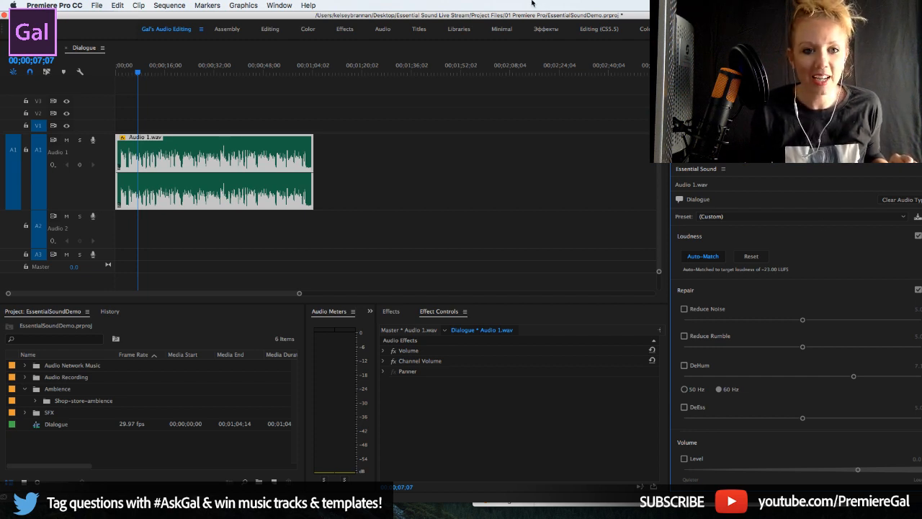
pyautogui.click(280, 5)
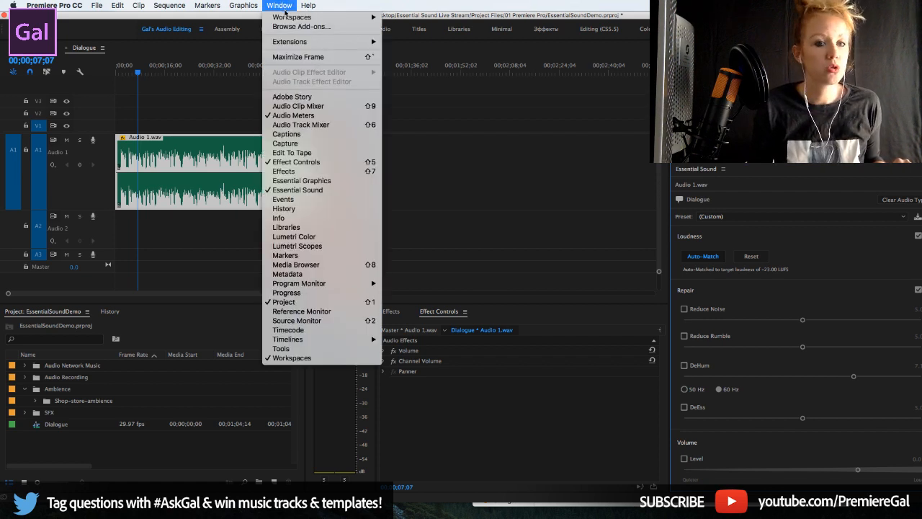
pyautogui.moveTo(286, 17)
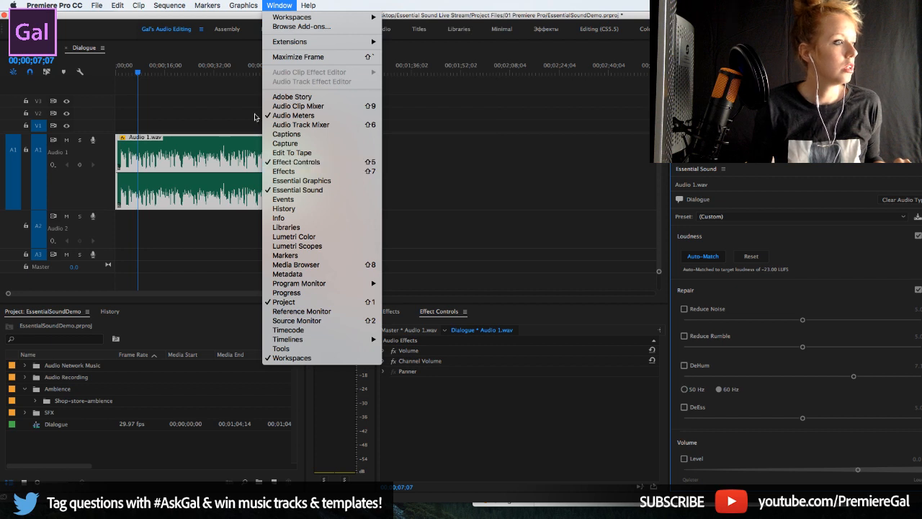
pyautogui.click(322, 191)
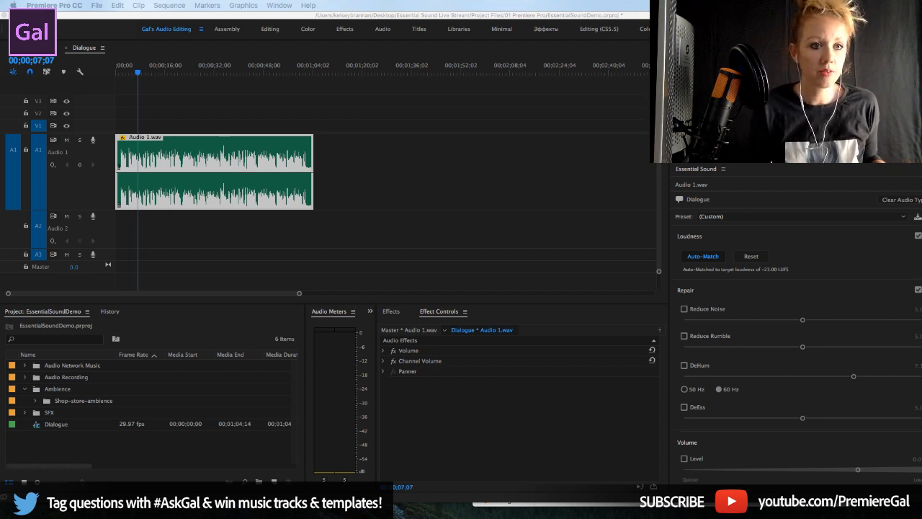
# - Bring the Essential Sound controls fully into view and enable Reduce Noise for the dialogue clip
pyautogui.click(793, 290)
pyautogui.scroll(-2, 793, 324)
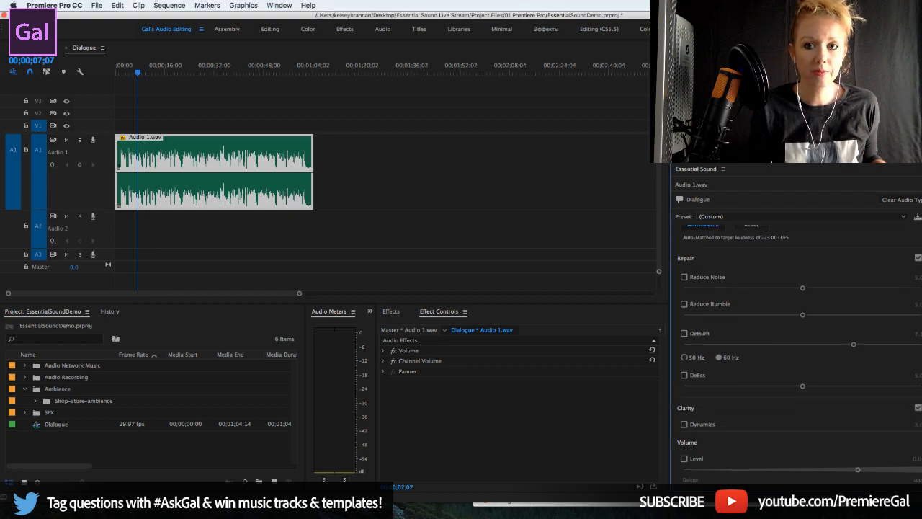
pyautogui.moveTo(720, 15)
pyautogui.mouseDown()
pyautogui.moveTo(695, 15)
pyautogui.moveTo(705, 16)
pyautogui.mouseUp()
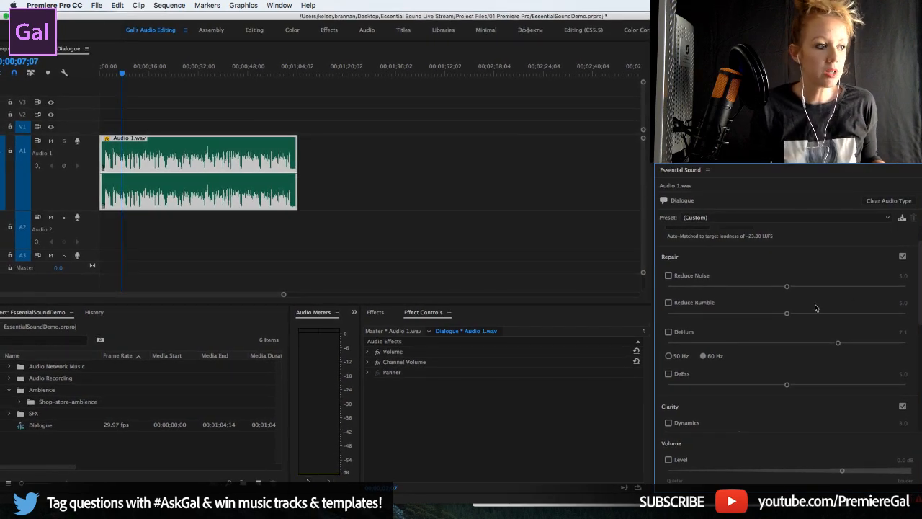
pyautogui.scroll(2, 749, 317)
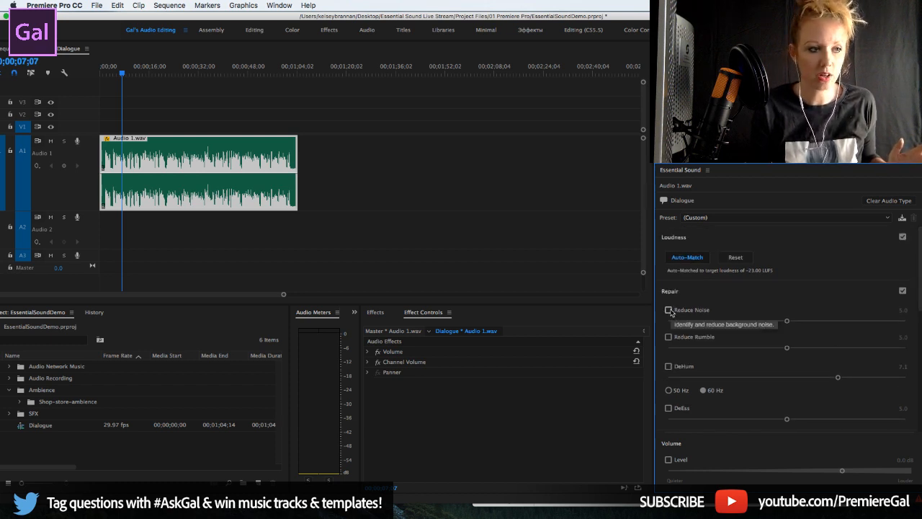
pyautogui.click(669, 311)
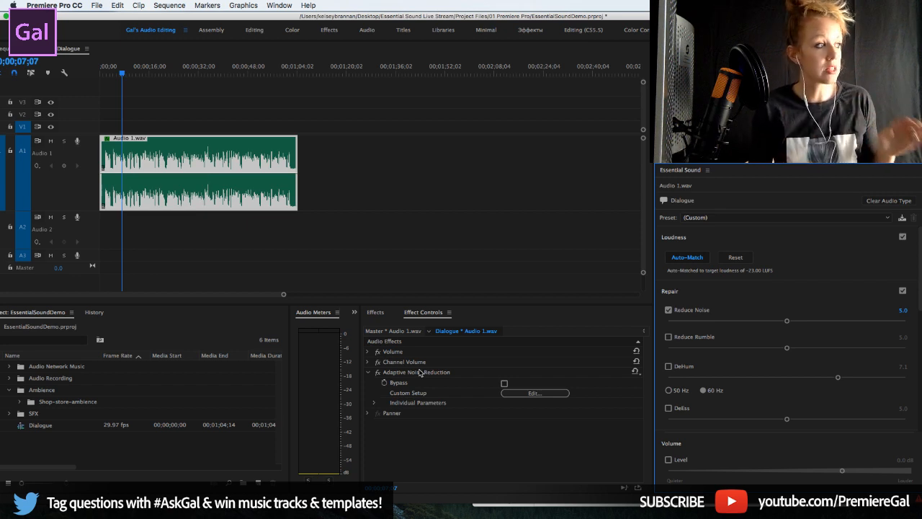
# - Play several passages of the dialogue clip, including its ending, to listen to the noise reduction
pyautogui.click(123, 70)
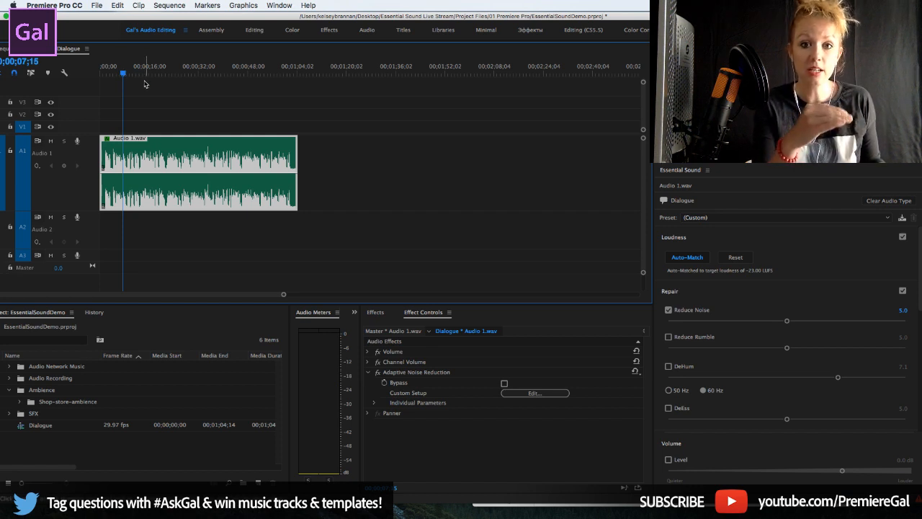
pyautogui.press('space')
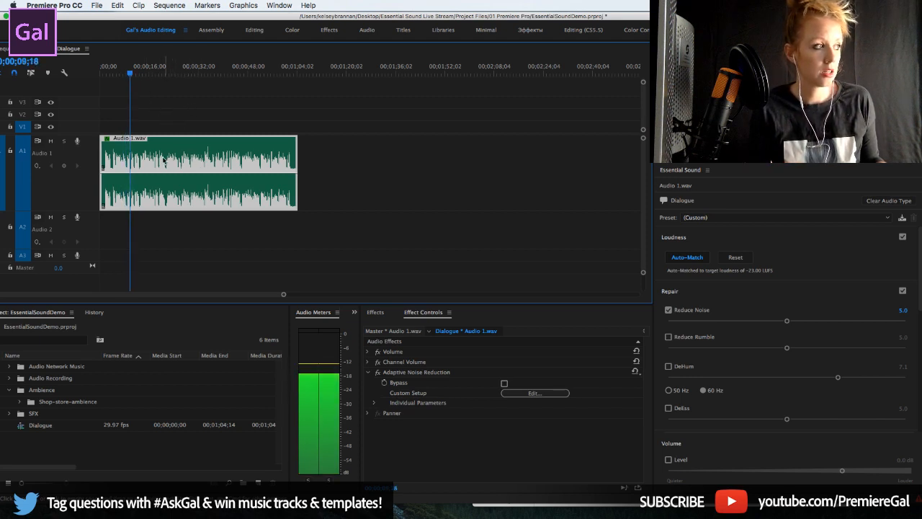
pyautogui.click(138, 70)
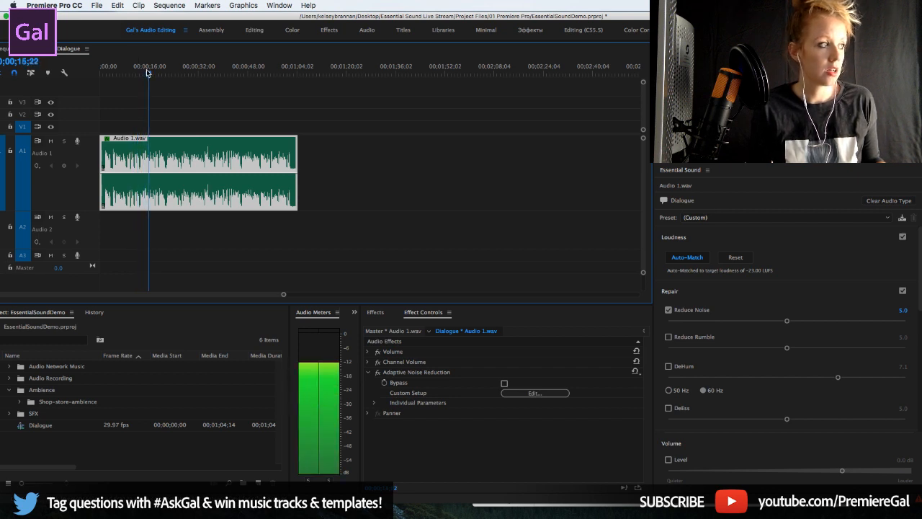
pyautogui.press('space')
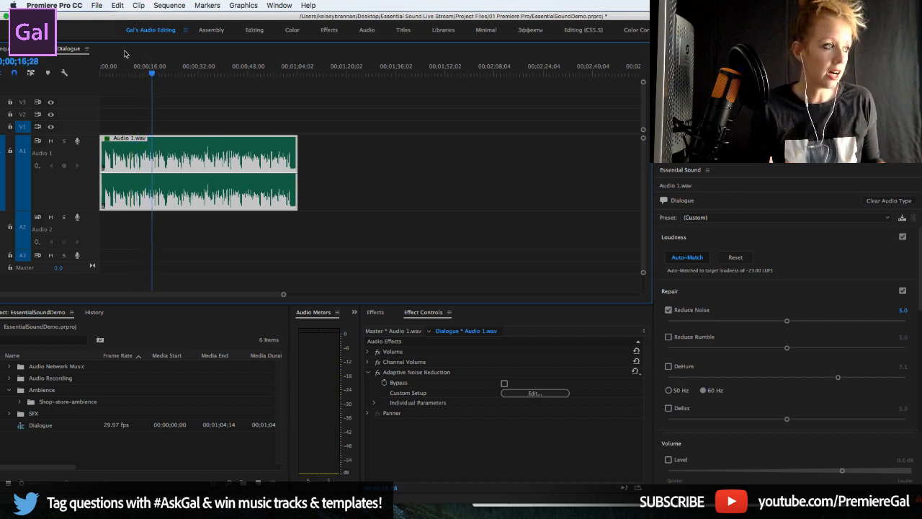
pyautogui.click(286, 70)
pyautogui.press('space')
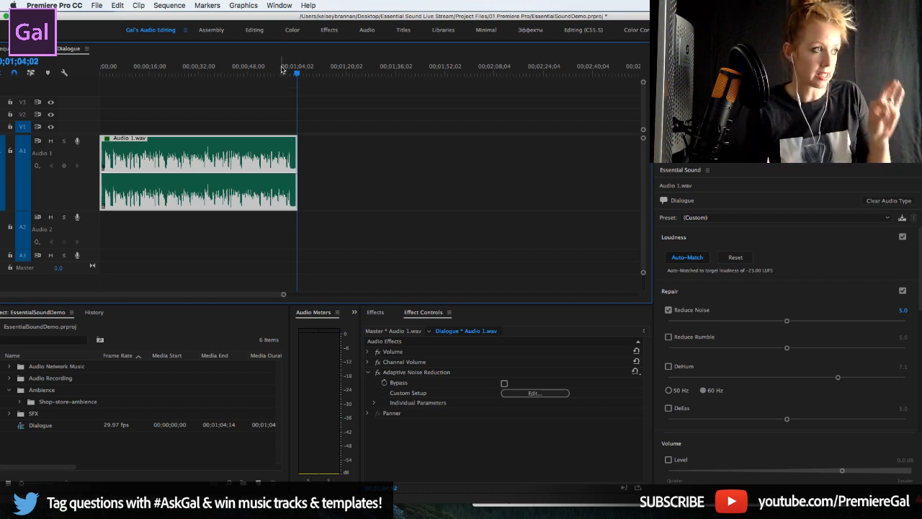
# - Set the clip's Reduce Noise amount to 5.8 and enable DeEss at 2.9, with the playhead at 00;00;43;06
pyautogui.click(786, 322)
pyautogui.moveTo(795, 322)
pyautogui.mouseDown()
pyautogui.moveTo(829, 330)
pyautogui.moveTo(806, 332)
pyautogui.mouseUp()
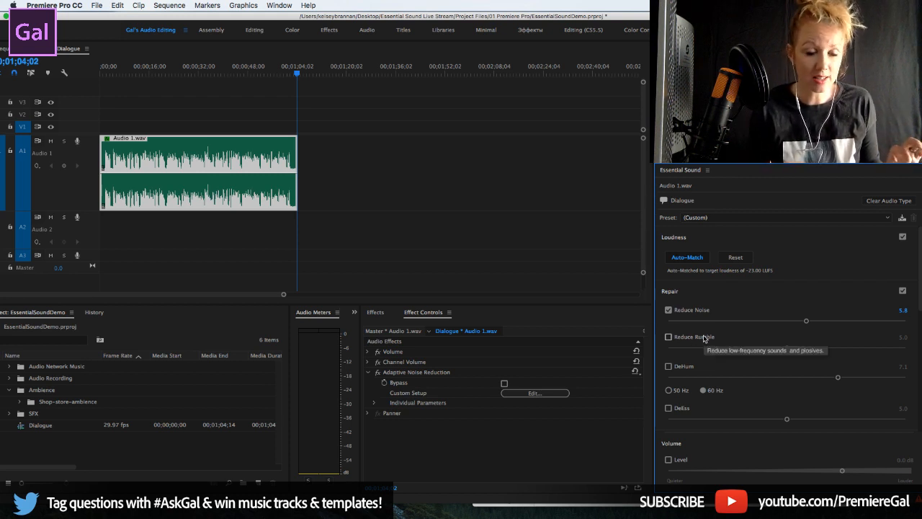
pyautogui.moveTo(920, 305); pyautogui.dragTo(920, 320)
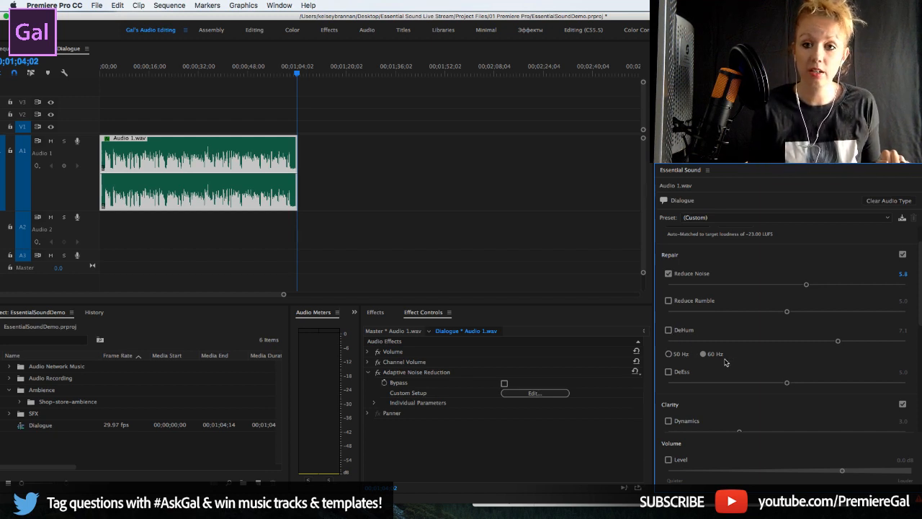
pyautogui.click(668, 372)
pyautogui.click(236, 67)
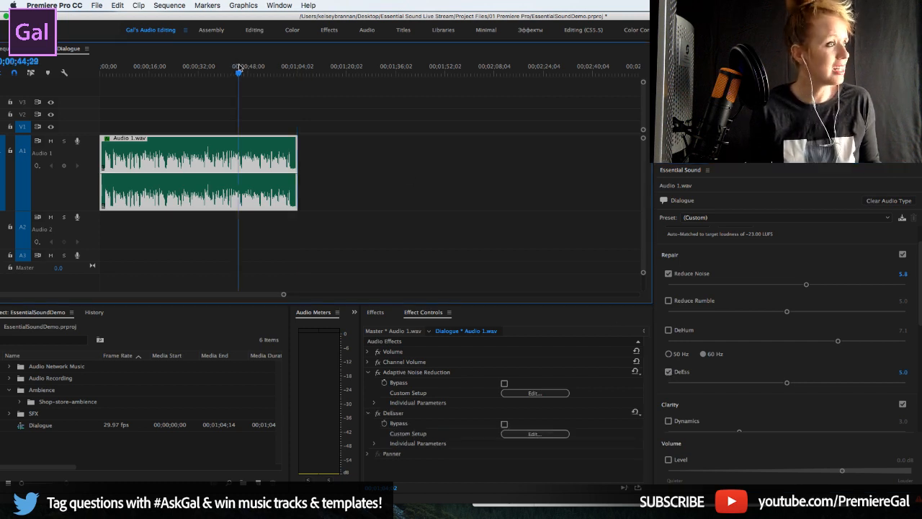
pyautogui.moveTo(235, 71); pyautogui.dragTo(232, 71)
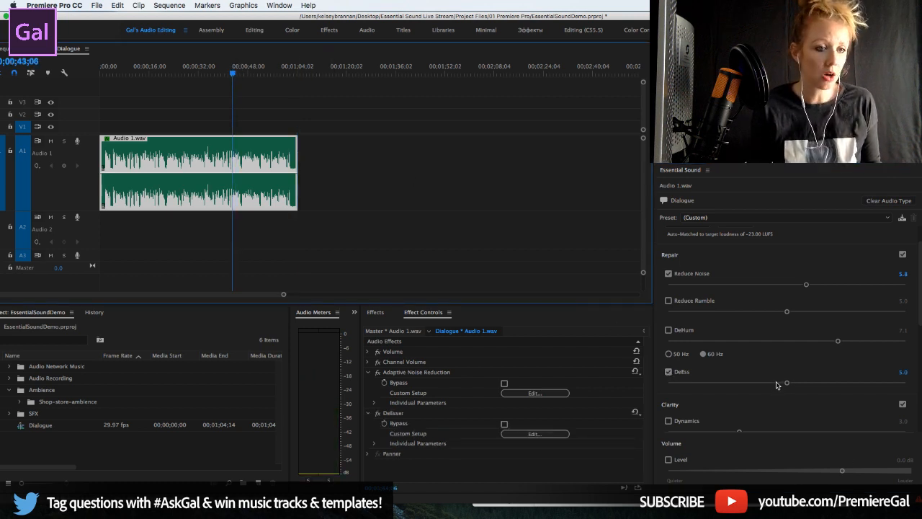
pyautogui.moveTo(777, 385); pyautogui.dragTo(736, 392)
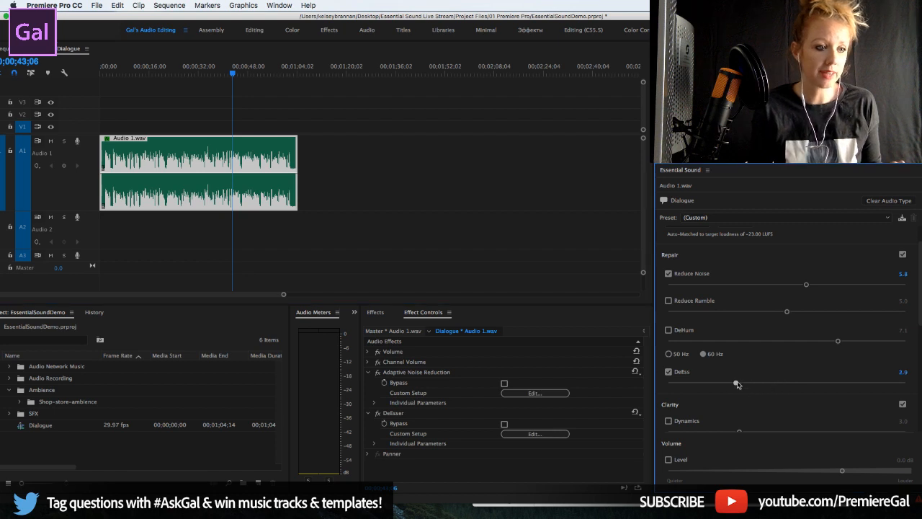
# - Enable EQ for the dialogue clip with the Subtle Boost (Female) preset and set its amount to 6.5
pyautogui.moveTo(916, 308); pyautogui.dragTo(919, 367)
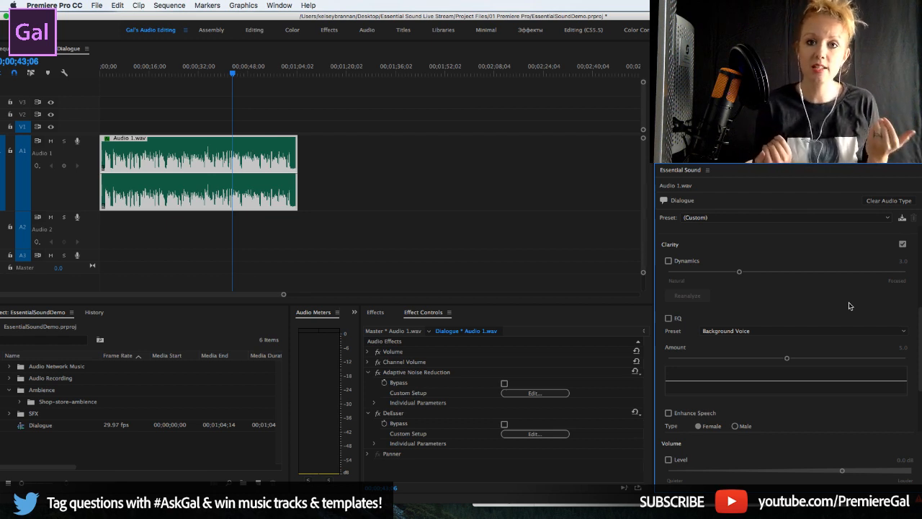
pyautogui.click(870, 333)
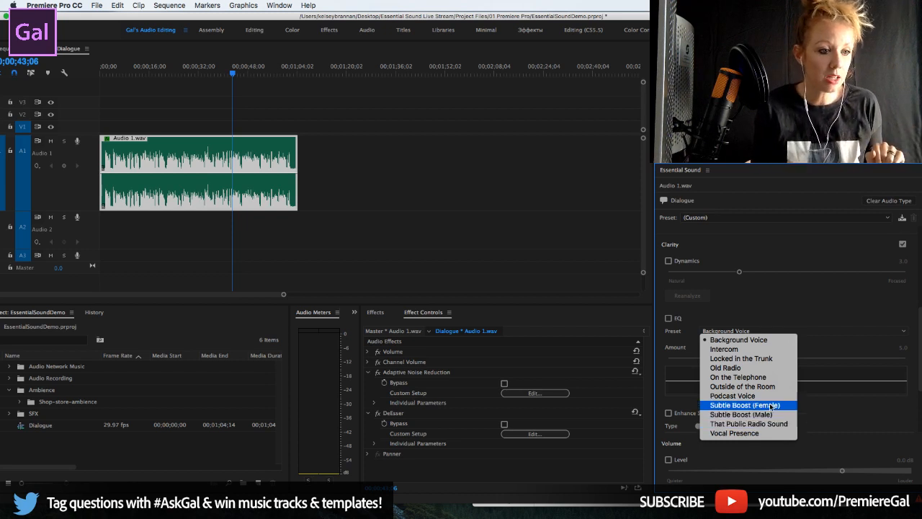
pyautogui.click(771, 407)
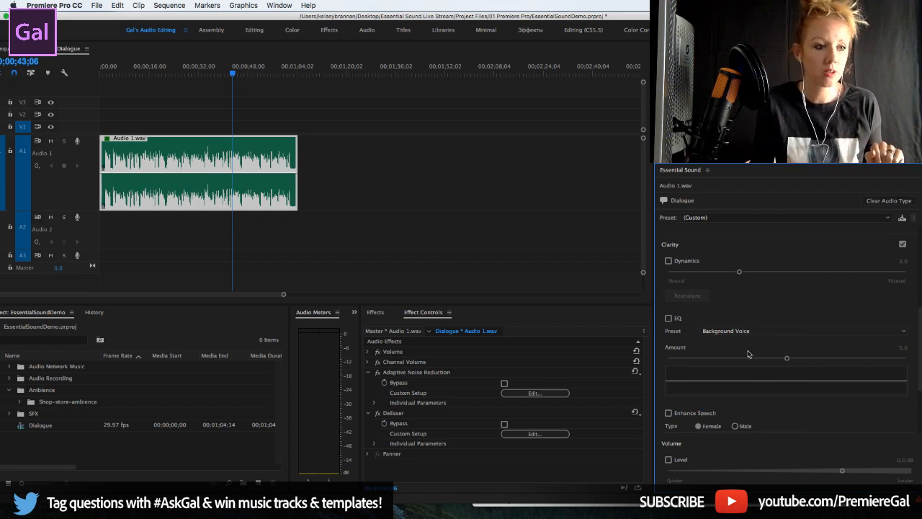
pyautogui.click(667, 318)
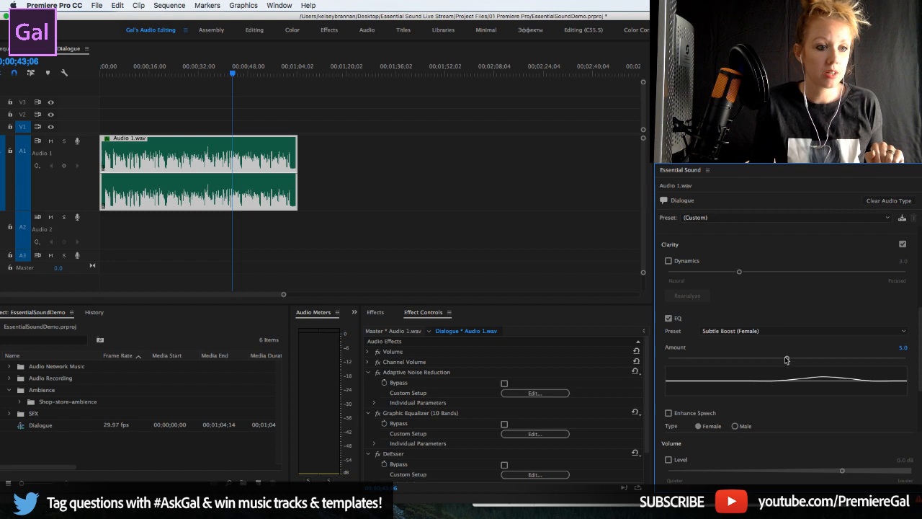
pyautogui.moveTo(785, 360); pyautogui.dragTo(822, 358)
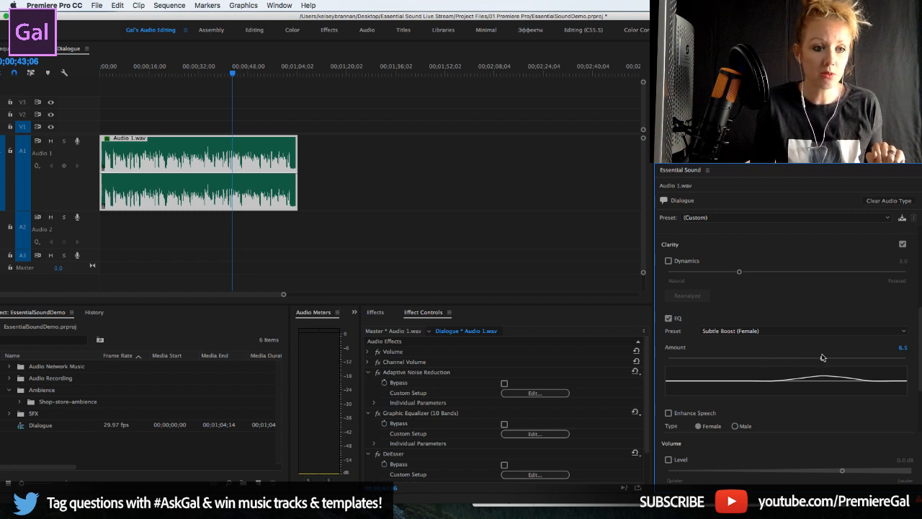
# - Play the dialogue from about 00;00;43;06 to 00;00;51;26 to listen to the EQ boost
pyautogui.moveTo(920, 363); pyautogui.dragTo(921, 399)
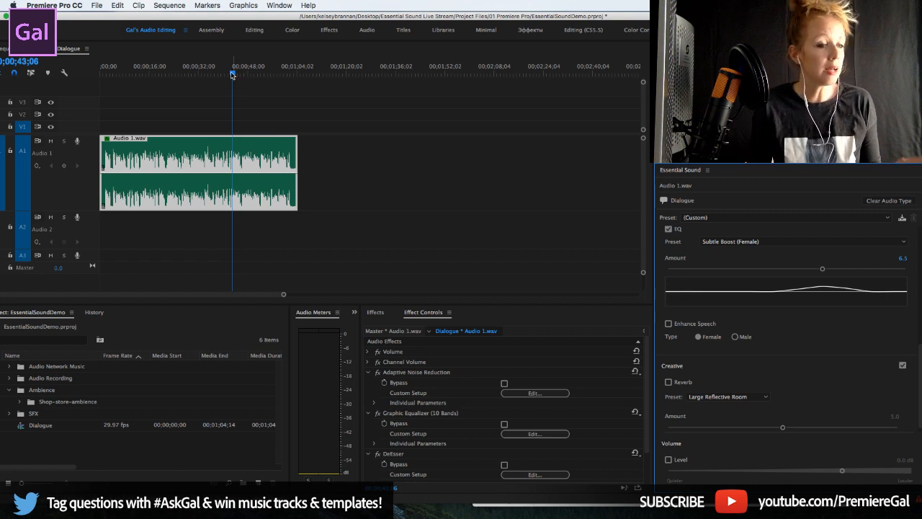
pyautogui.press('super+Tab')
pyautogui.moveTo(232, 70); pyautogui.dragTo(231, 71)
pyautogui.press('space')
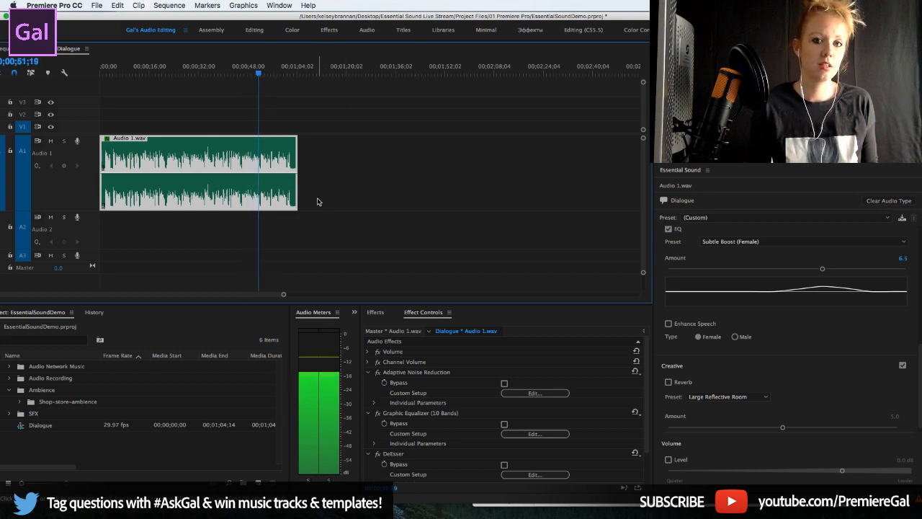
pyautogui.press('space')
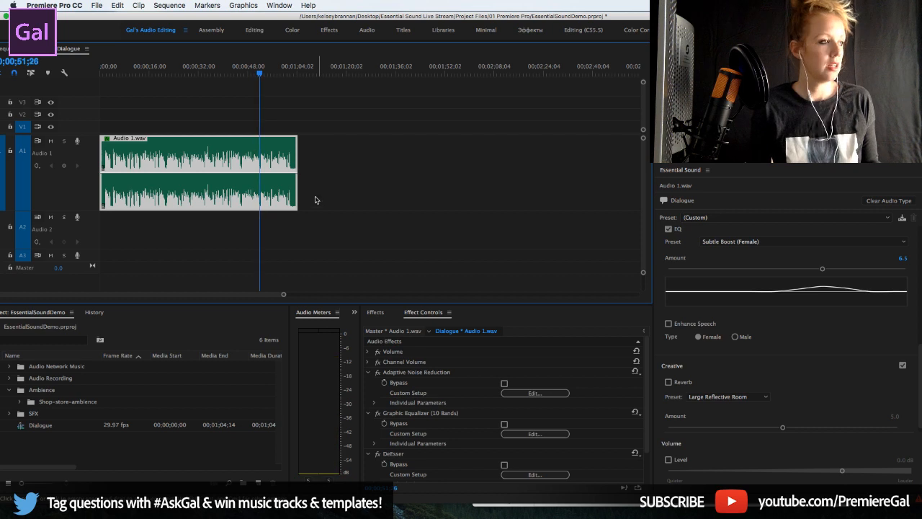
# - Try Enhance Speech on the dialogue clip, play the passage from 00;00;51;26, and switch Enhance Speech off again
pyautogui.click(669, 325)
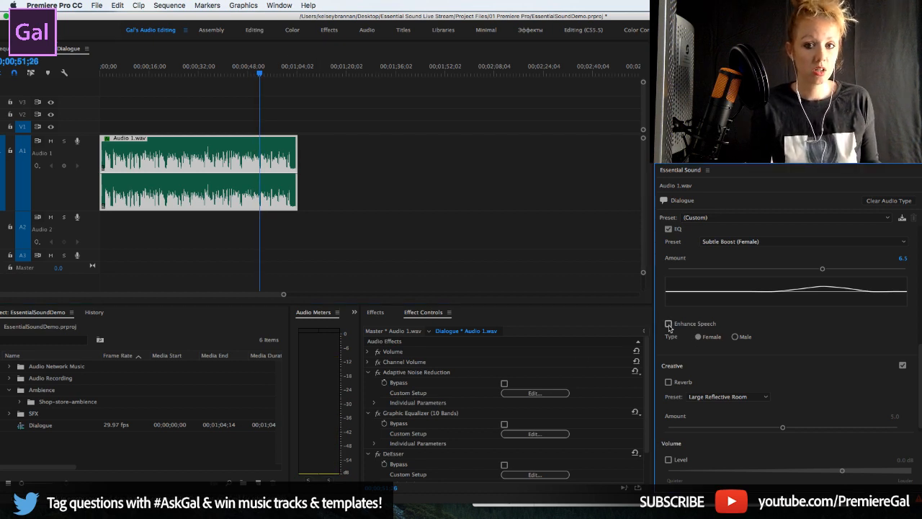
pyautogui.click(669, 325)
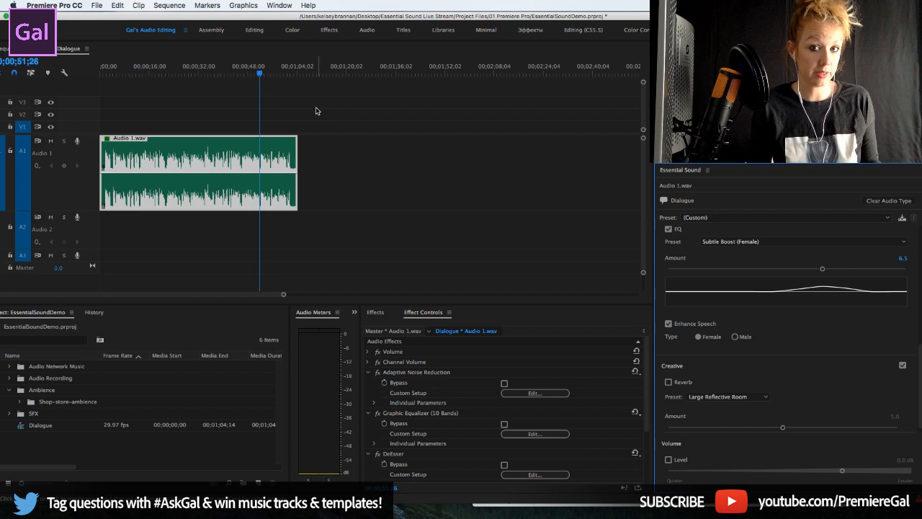
pyautogui.press('space')
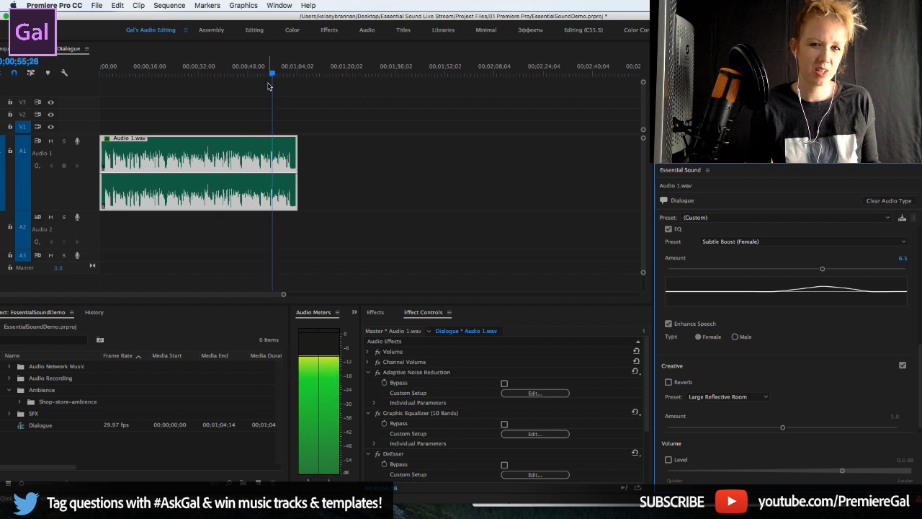
pyautogui.press('space')
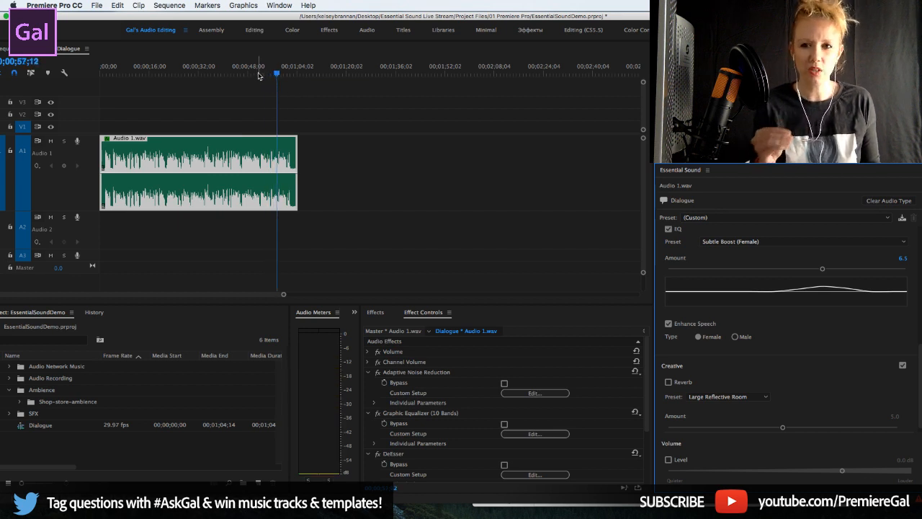
pyautogui.click(669, 324)
# - Enable Dynamics in the clip's Clarity settings and select the matching Dynamics Processing effect in the clip's effect list
pyautogui.scroll(5, 792, 346)
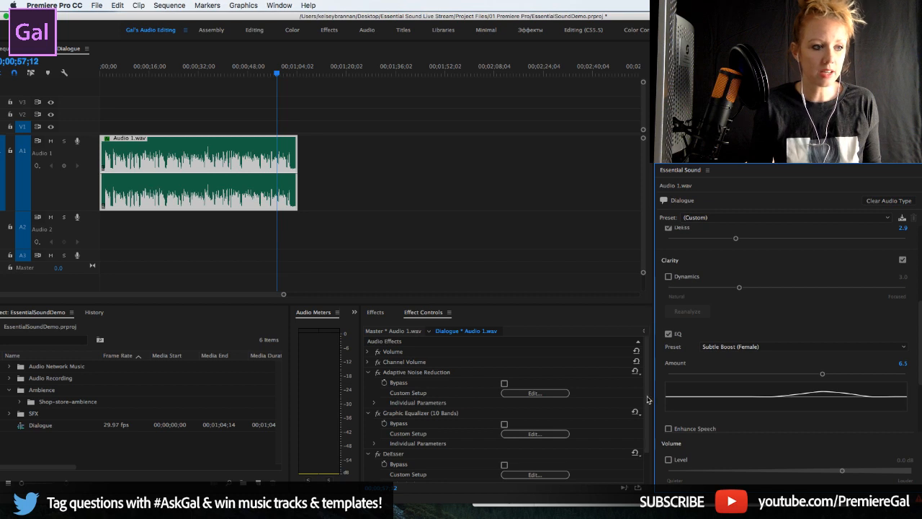
pyautogui.moveTo(644, 391); pyautogui.dragTo(611, 448)
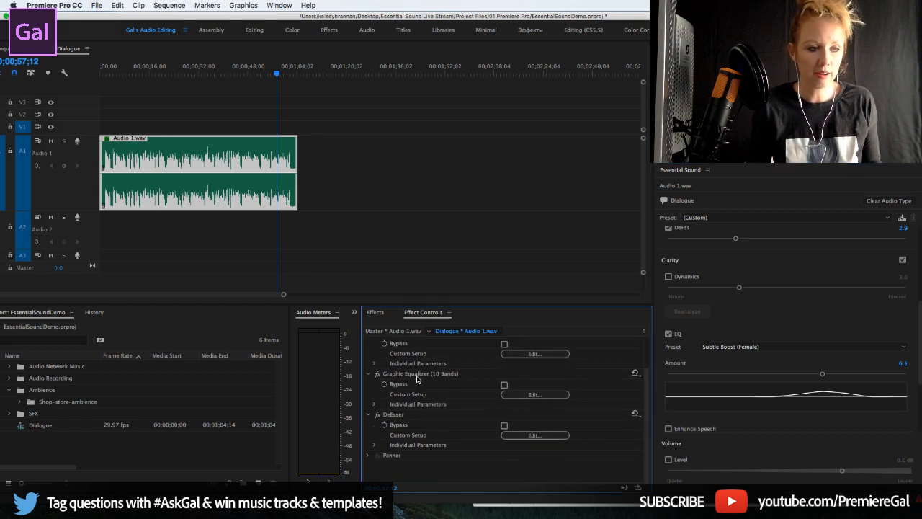
pyautogui.click(668, 278)
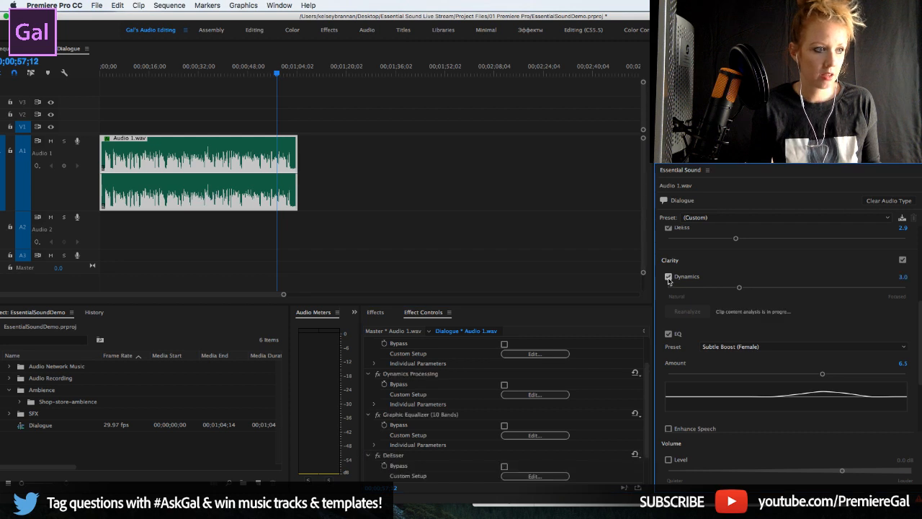
pyautogui.moveTo(646, 414); pyautogui.dragTo(646, 455)
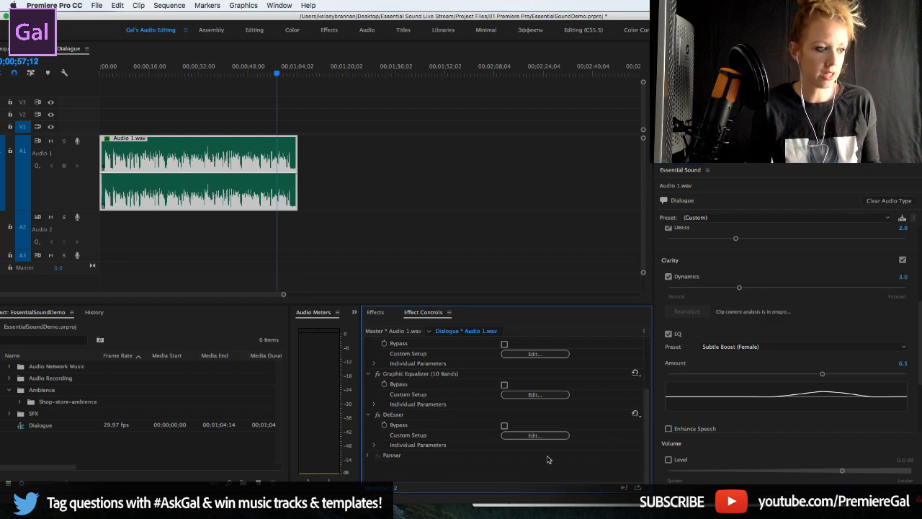
pyautogui.scroll(5, 468, 410)
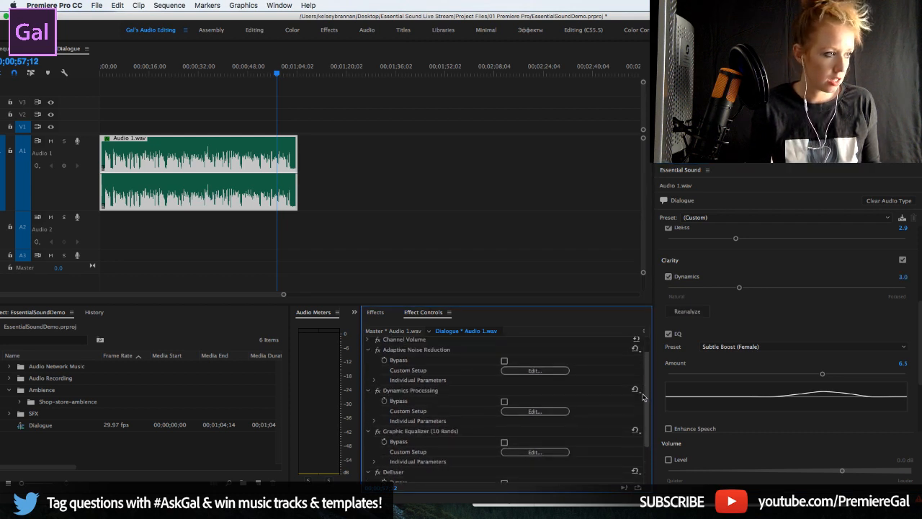
pyautogui.click(412, 408)
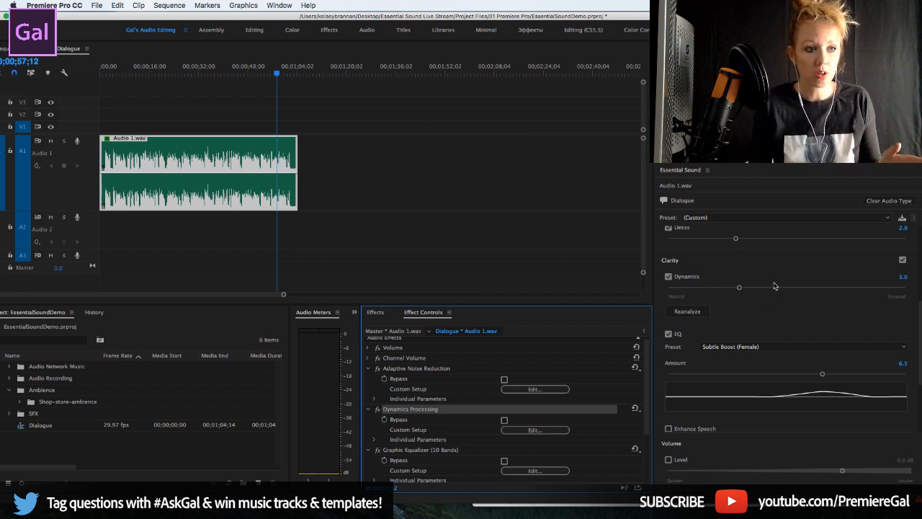
# - Try Dynamics at 8.9, play the clip from 00;00;47;06, and reduce the Dynamics amount to 3.1
pyautogui.moveTo(775, 286); pyautogui.dragTo(875, 291)
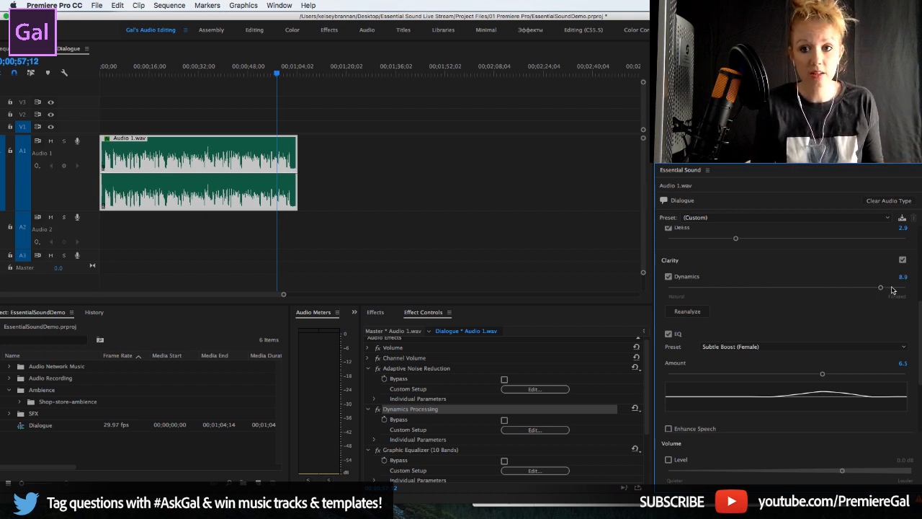
pyautogui.click(265, 68)
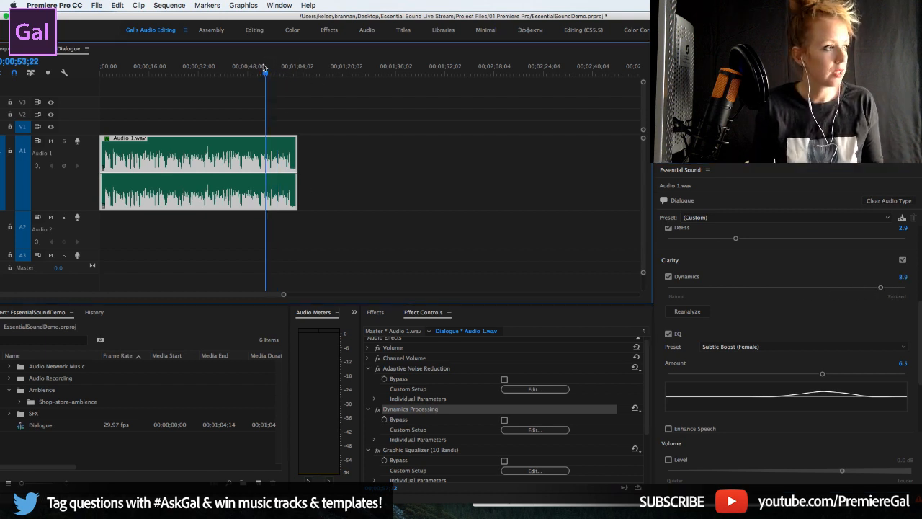
pyautogui.click(246, 72)
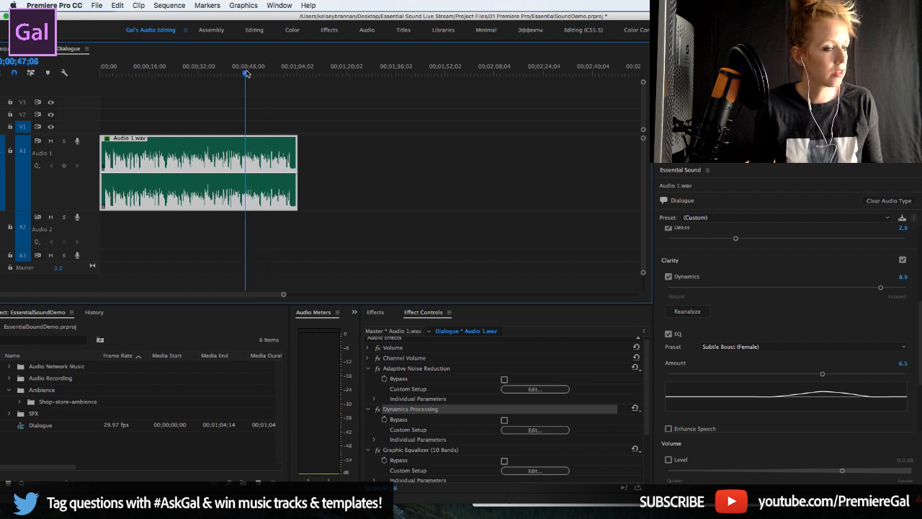
pyautogui.press('space')
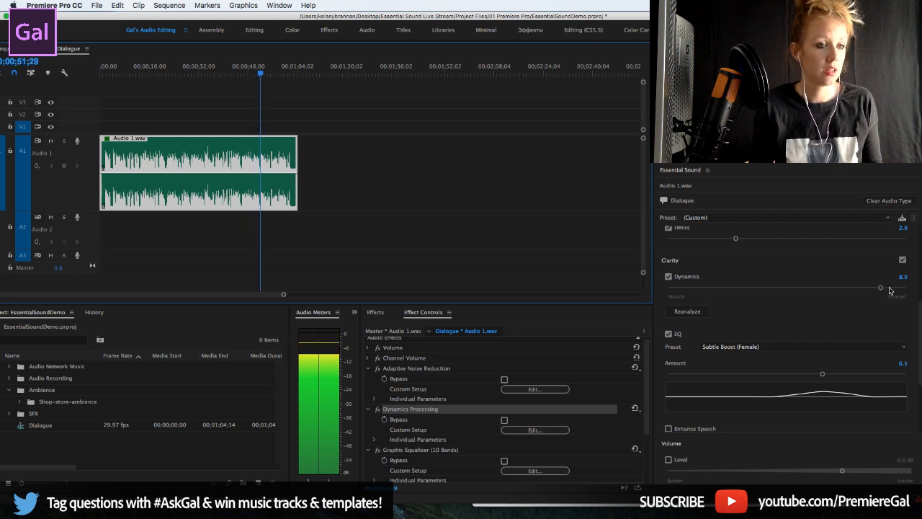
pyautogui.moveTo(890, 289); pyautogui.dragTo(728, 291)
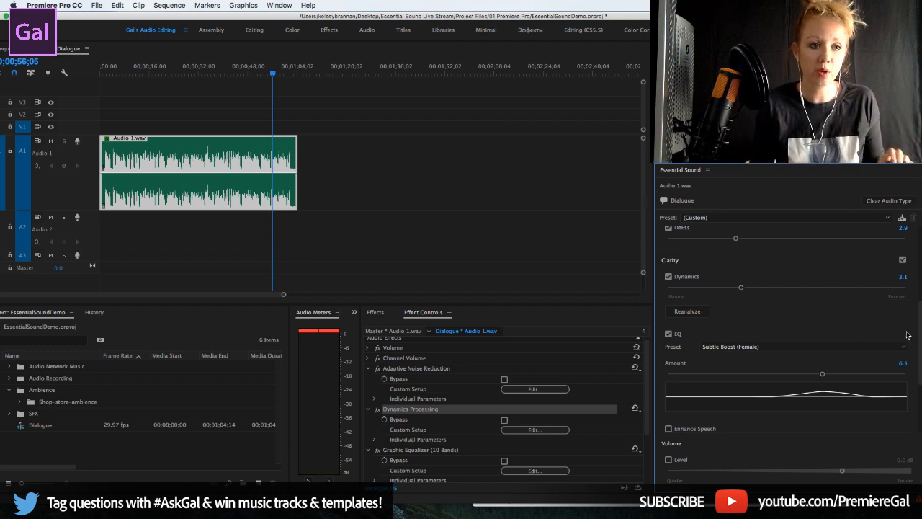
# - Apply creative Reverb to the dialogue clip using the Auditorium preset
pyautogui.moveTo(919, 324); pyautogui.dragTo(919, 373)
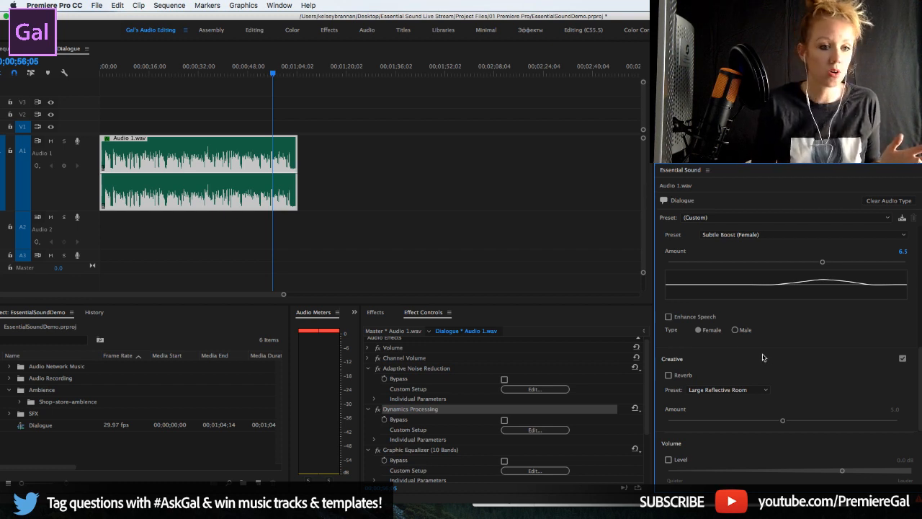
pyautogui.click(718, 390)
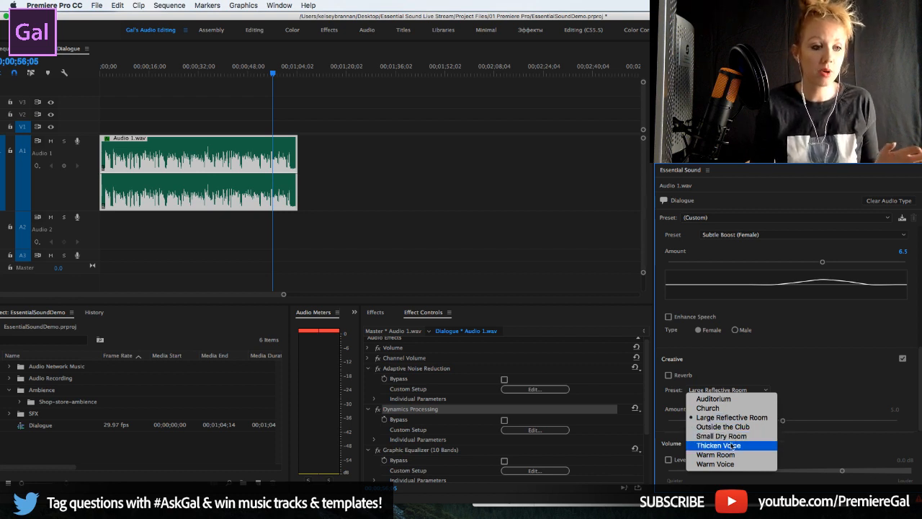
pyautogui.click(726, 401)
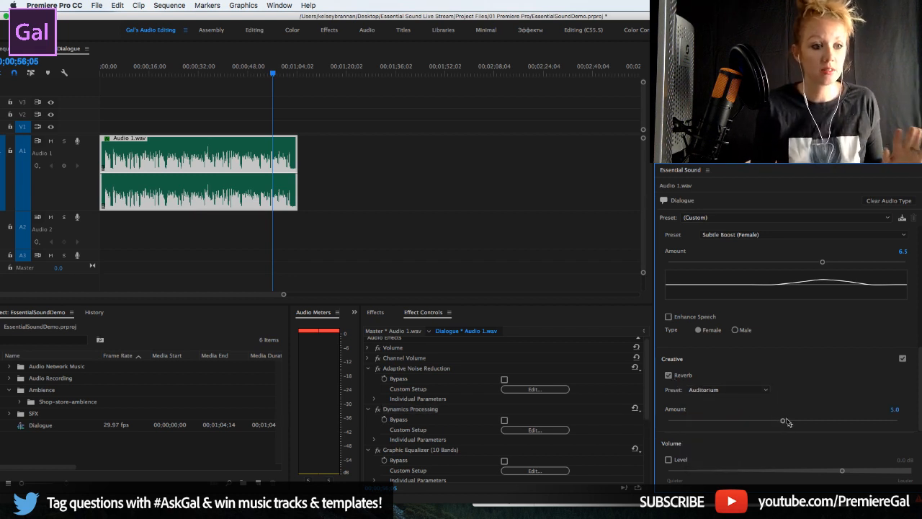
# - Play the dialogue from 00;00;36;10 to 00;00;41;06 to listen to the Auditorium reverb
pyautogui.click(241, 68)
pyautogui.moveTo(241, 69); pyautogui.dragTo(245, 67)
pyautogui.click(212, 67)
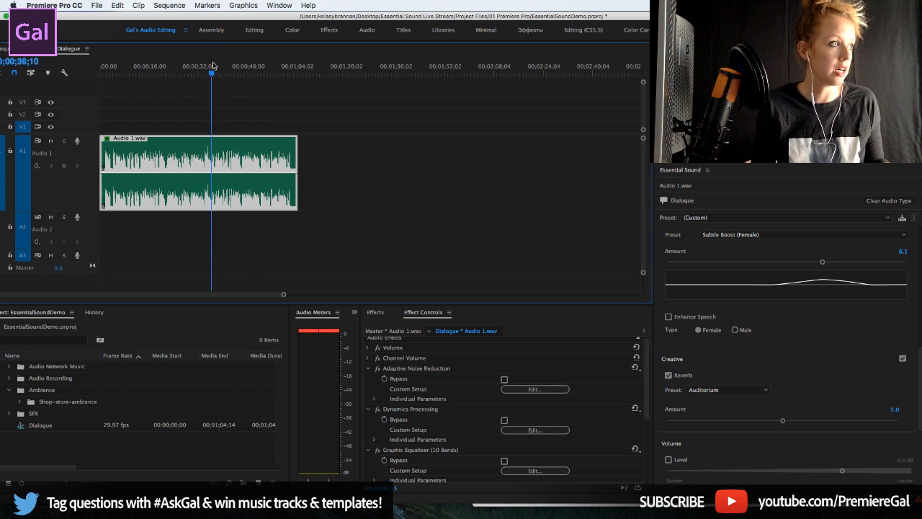
pyautogui.press('space')
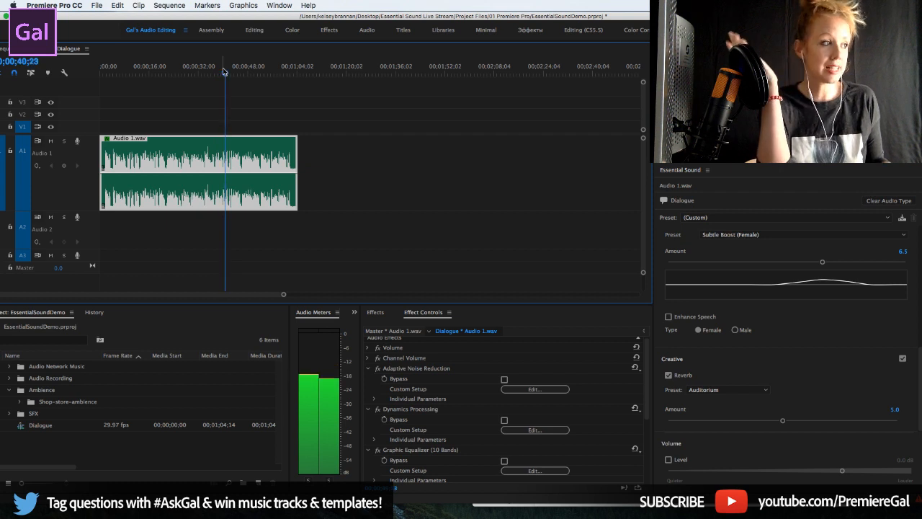
pyautogui.press('space')
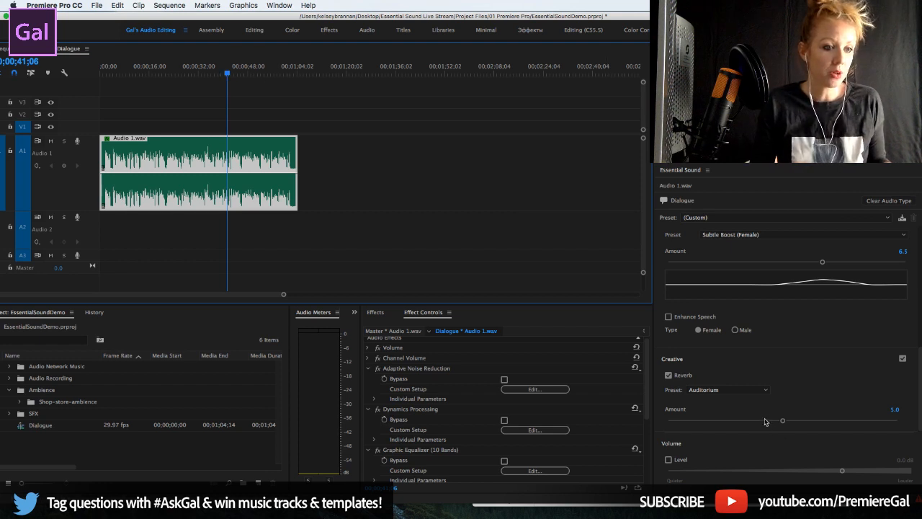
# - Set the Auditorium reverb amount to 1.9, play the clip, and reduce the amount further to 0.9
pyautogui.moveTo(765, 422); pyautogui.dragTo(719, 425)
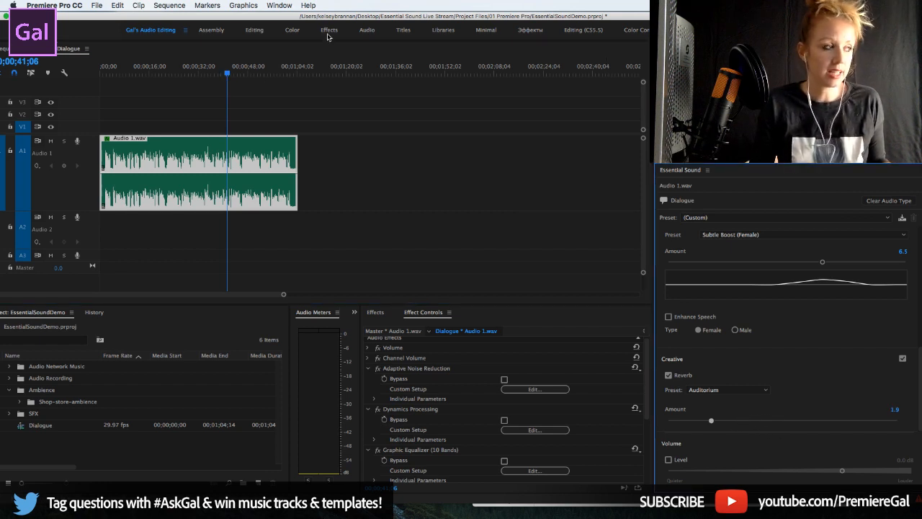
pyautogui.press('space')
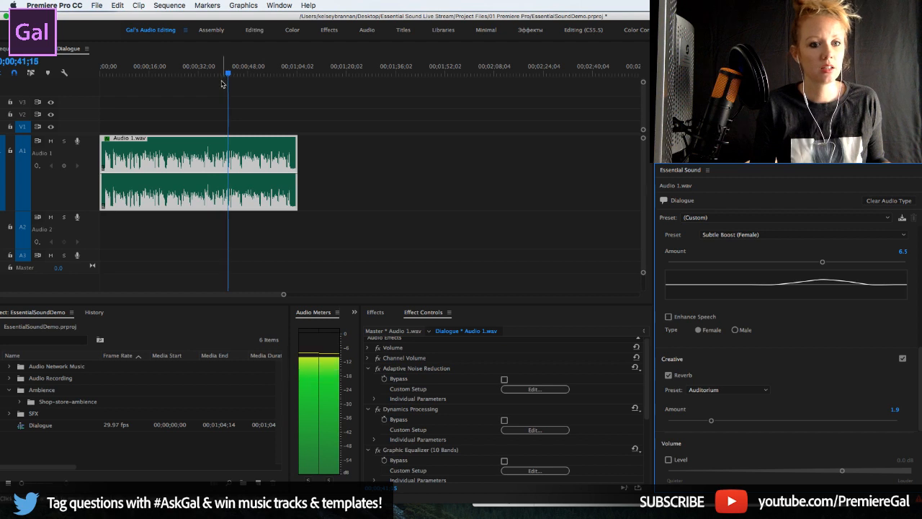
pyautogui.click(689, 421)
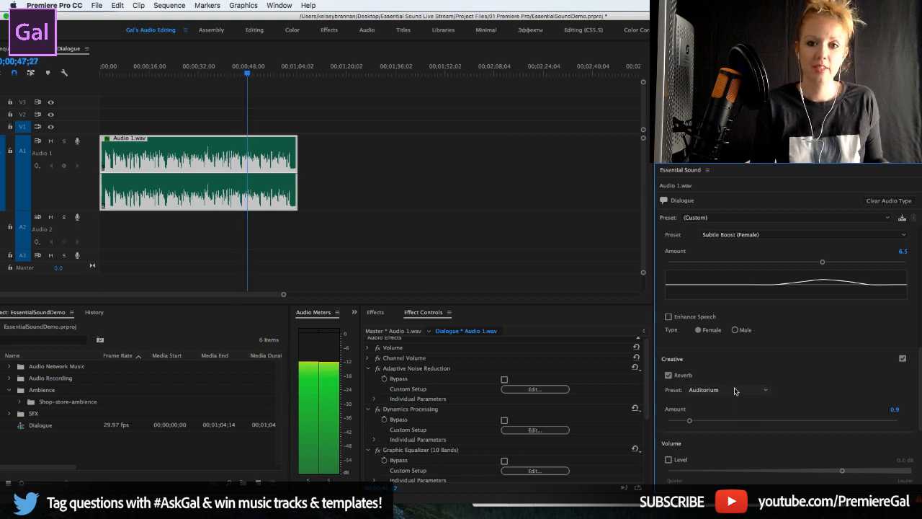
pyautogui.press('space')
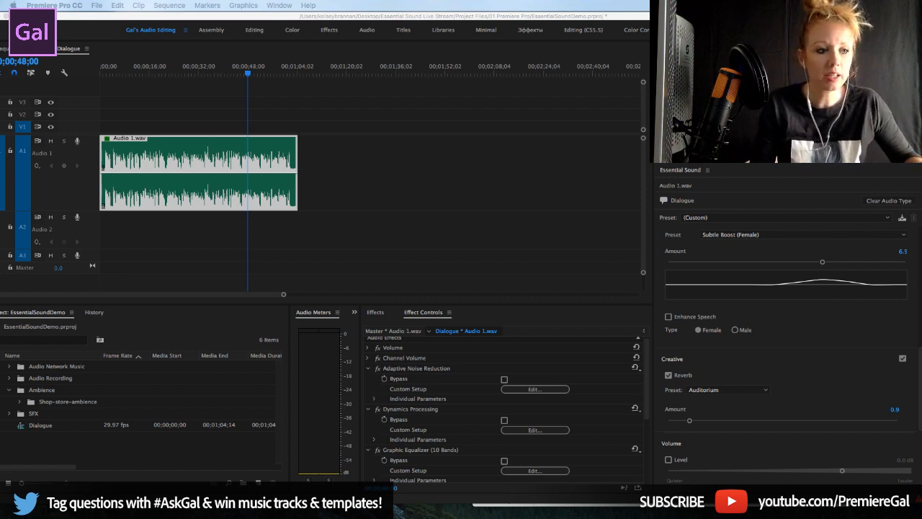
# - Switch the dialogue clip's reverb preset to Warm Voice and audition it at amount 8.2, stopping at 00;00;30;28
pyautogui.click(785, 374)
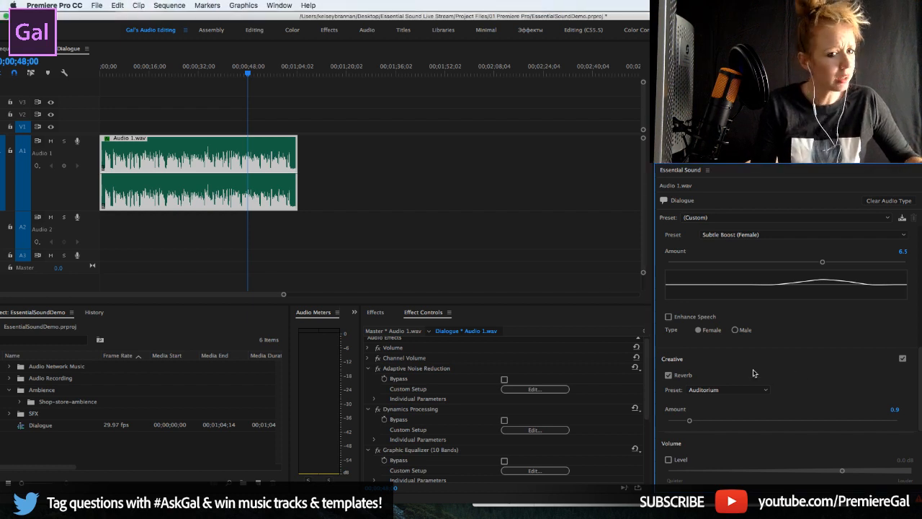
pyautogui.click(725, 390)
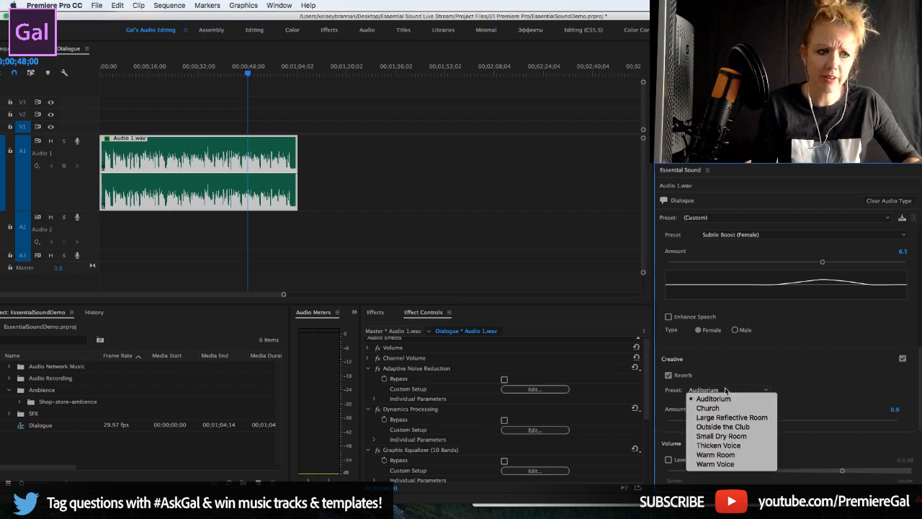
pyautogui.click(735, 464)
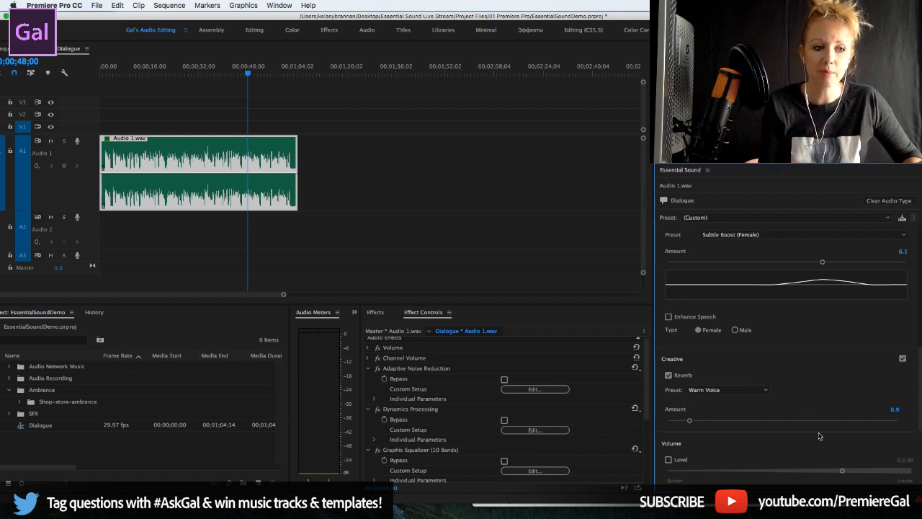
pyautogui.click(856, 421)
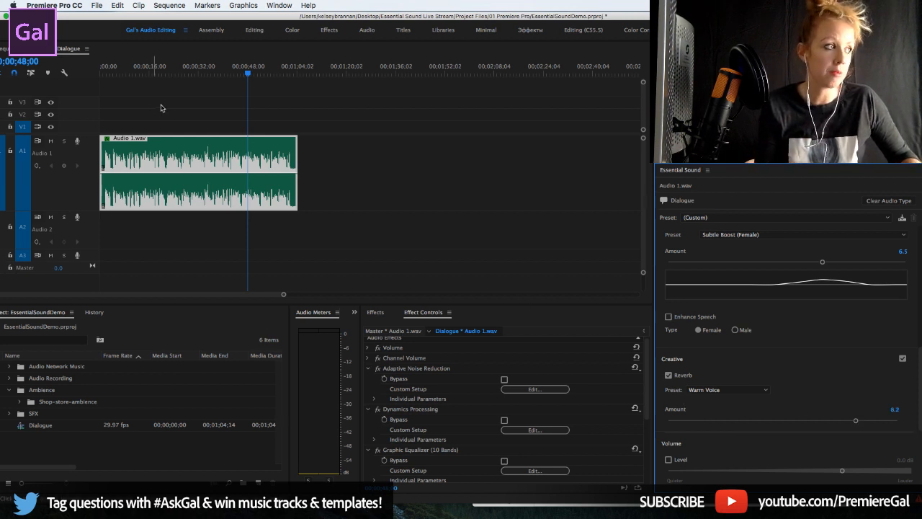
pyautogui.click(183, 65)
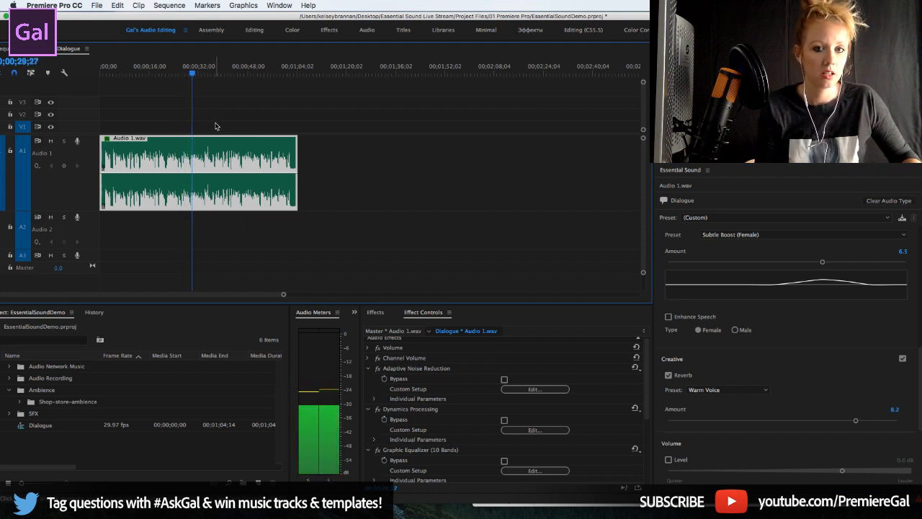
pyautogui.press('space')
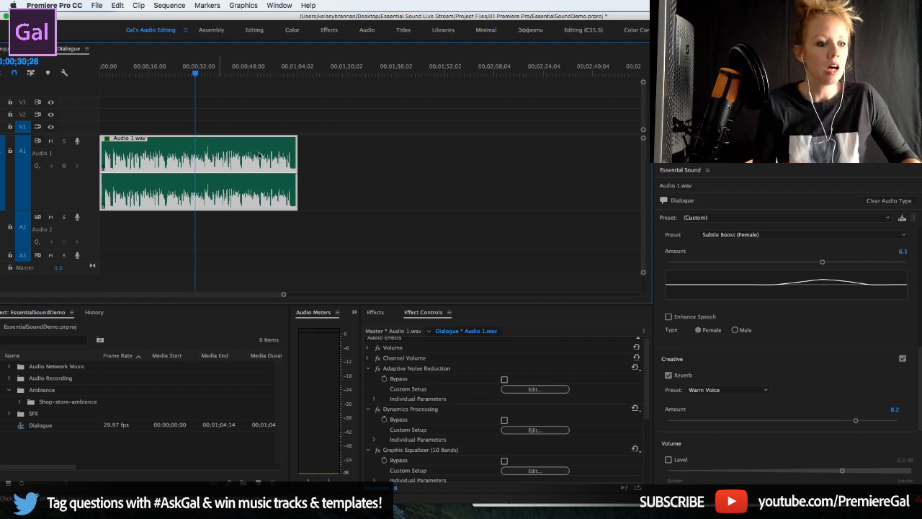
# - Reduce the Warm Voice reverb amount to 0.5 and play the dialogue, stopping at 00;00;37;10
pyautogui.click(682, 421)
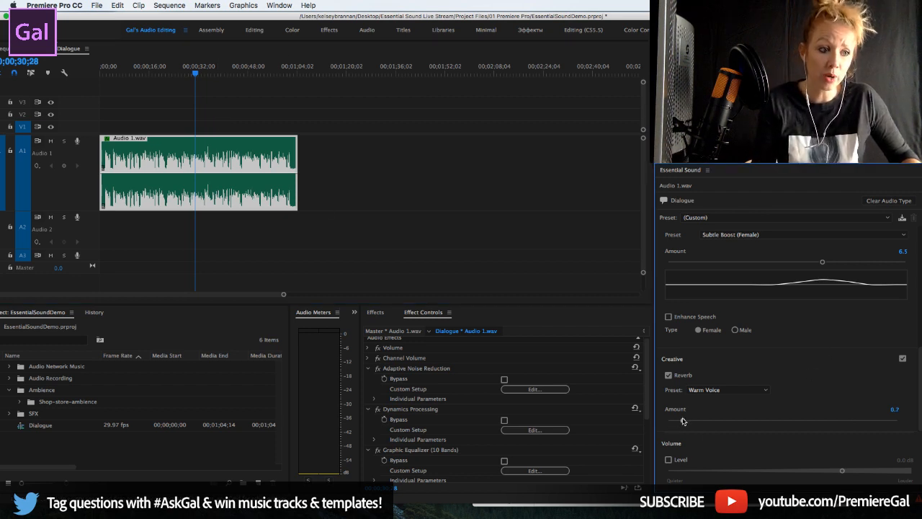
pyautogui.click(894, 410)
pyautogui.press('BackSpace')
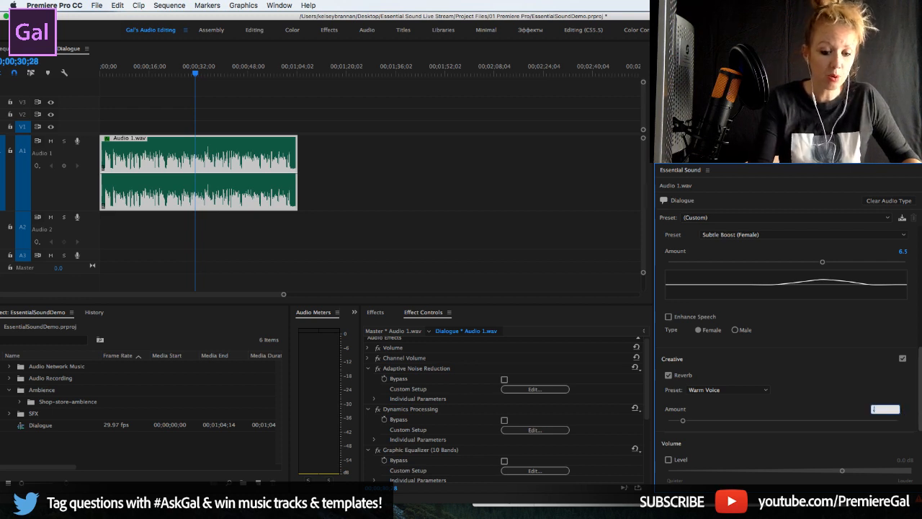
pyautogui.press('Return')
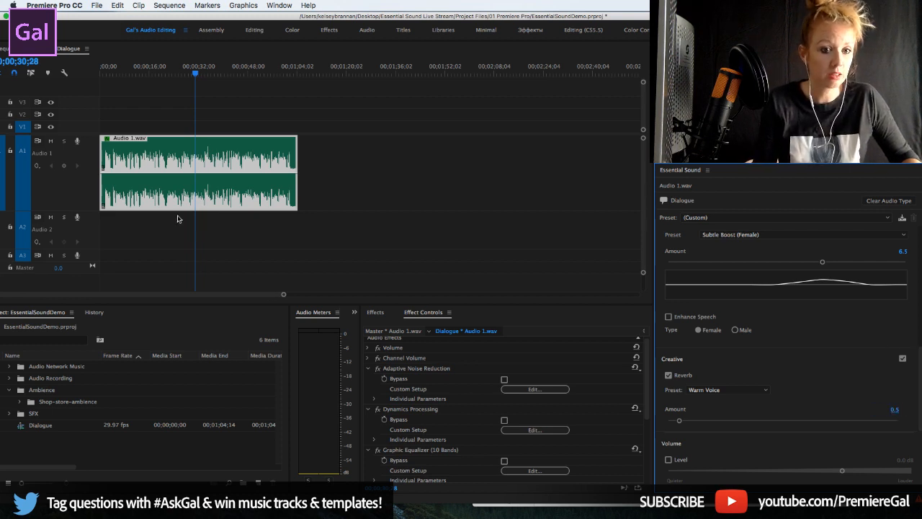
pyautogui.moveTo(190, 74); pyautogui.dragTo(197, 77)
pyautogui.press('space')
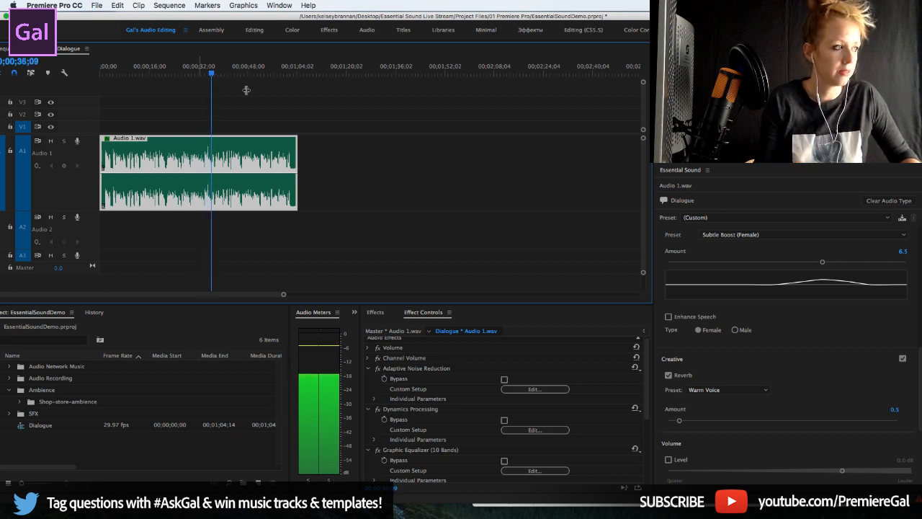
pyautogui.press('space')
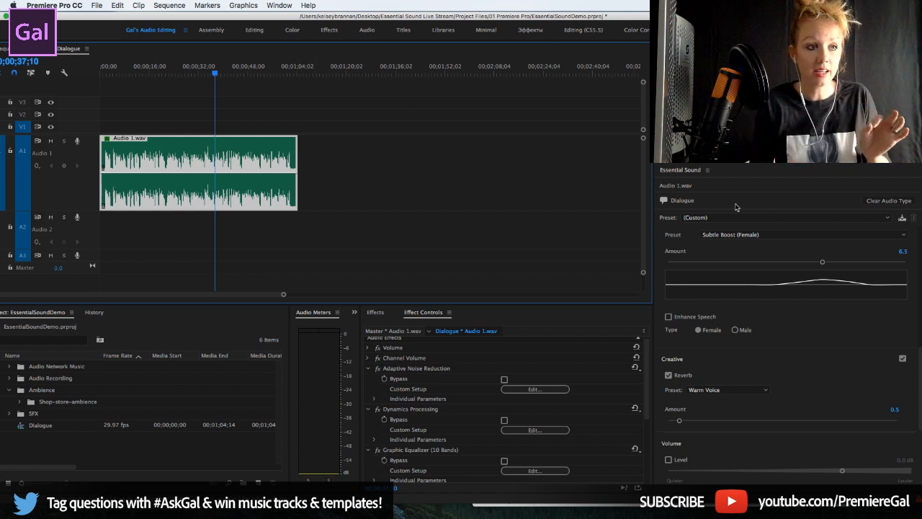
# - Auto-match the dialogue clip's loudness and enable its volume level at 2.1 dB
pyautogui.scroll(5, 770, 248)
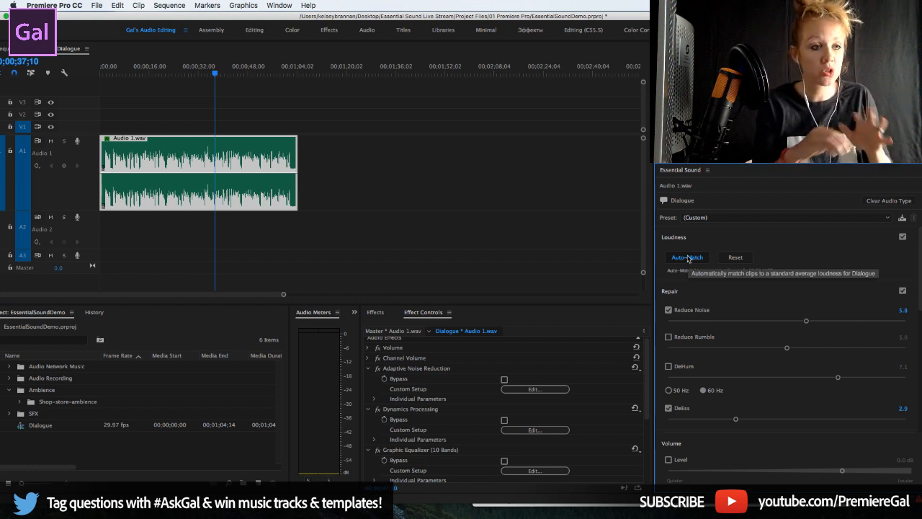
pyautogui.click(688, 257)
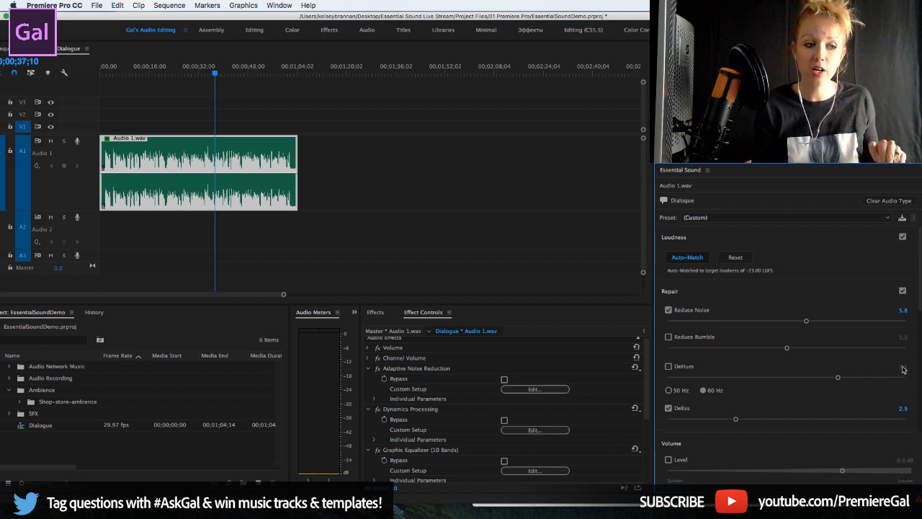
pyautogui.click(669, 461)
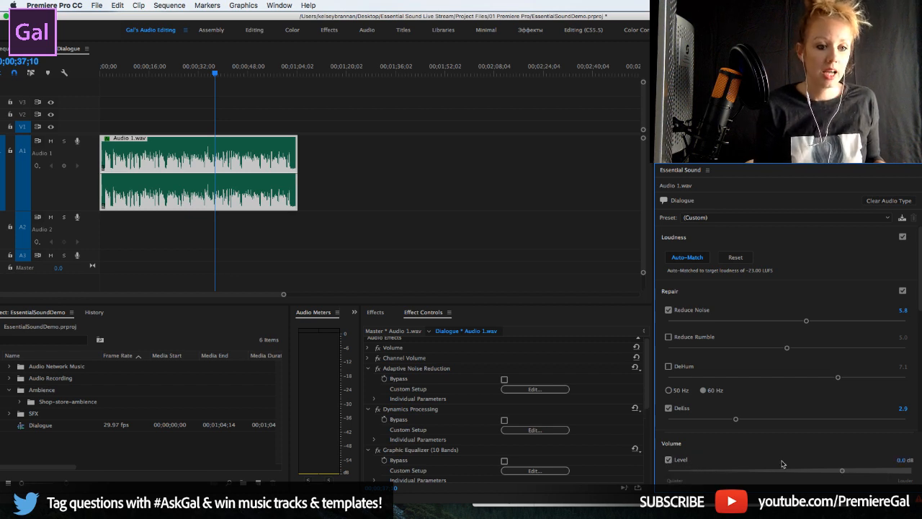
pyautogui.moveTo(845, 475); pyautogui.dragTo(868, 474)
# - Examine the Hard Limiter and the expanded Volume effect among the effects applied to Audio 1.wav
pyautogui.moveTo(644, 399); pyautogui.dragTo(652, 478)
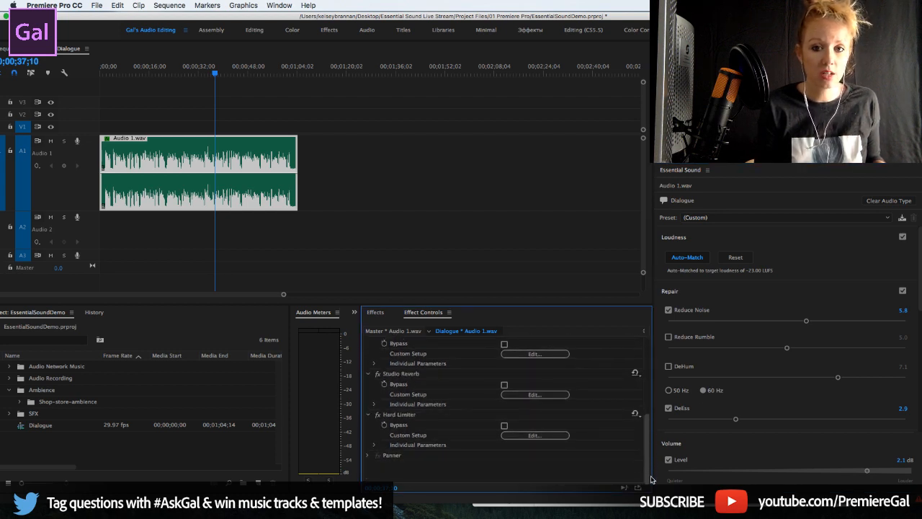
pyautogui.click(397, 417)
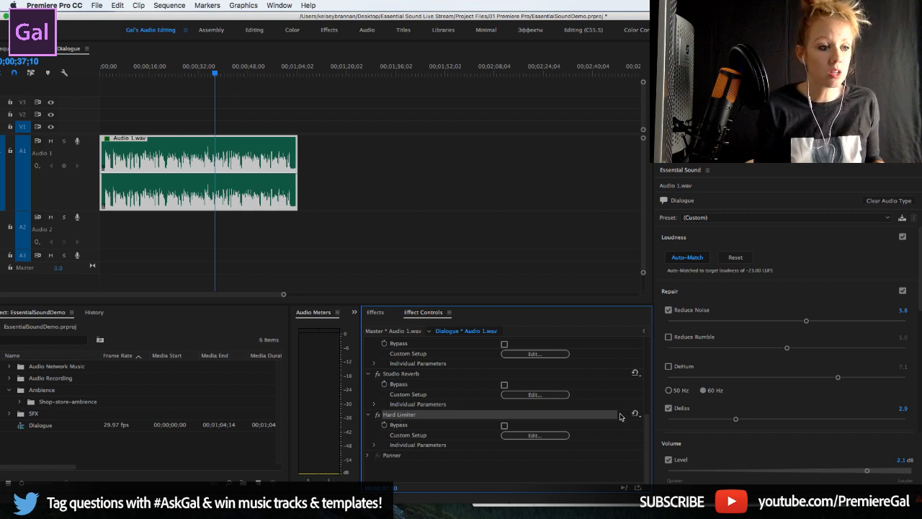
pyautogui.moveTo(650, 441); pyautogui.dragTo(646, 331)
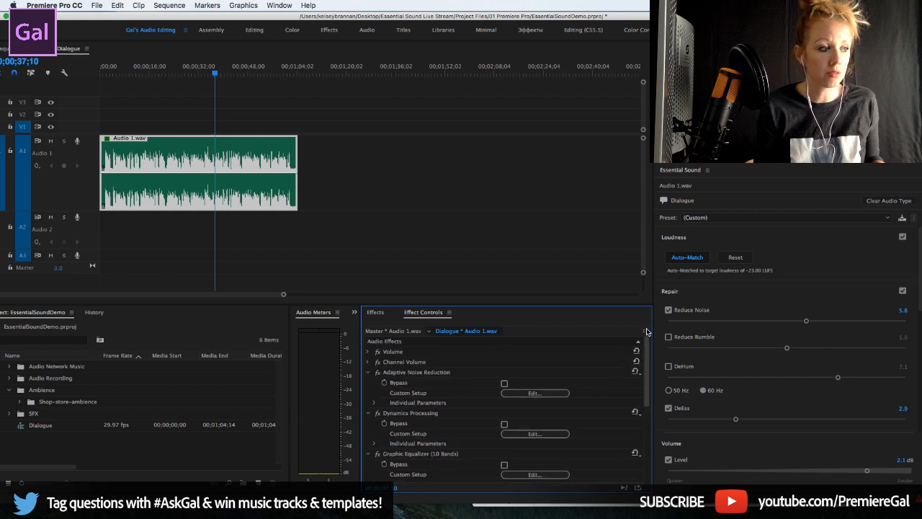
pyautogui.click(369, 351)
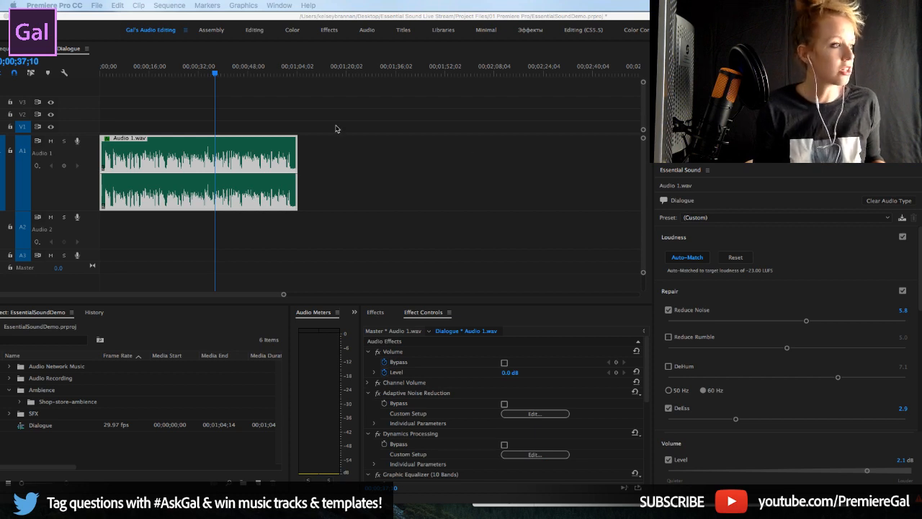
# - With the playhead at 00;00;38;22, set the dialogue clip's Reduce Noise to 4.5 and its Dynamics to 2.0
pyautogui.click(214, 72)
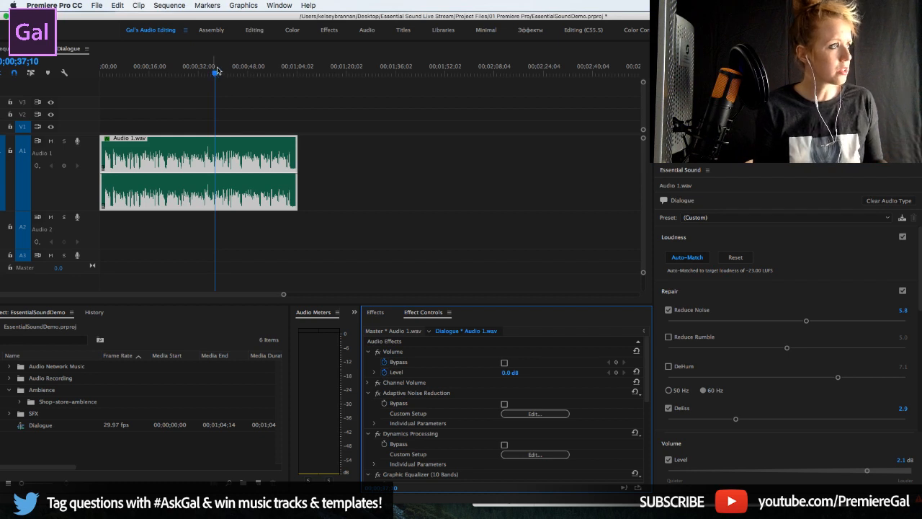
pyautogui.click(219, 71)
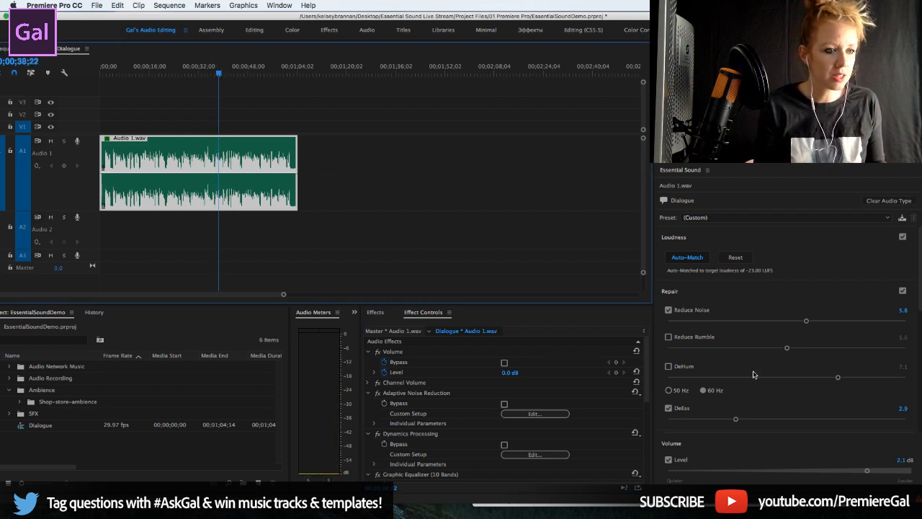
pyautogui.moveTo(806, 320); pyautogui.dragTo(776, 324)
pyautogui.scroll(-3, 915, 301)
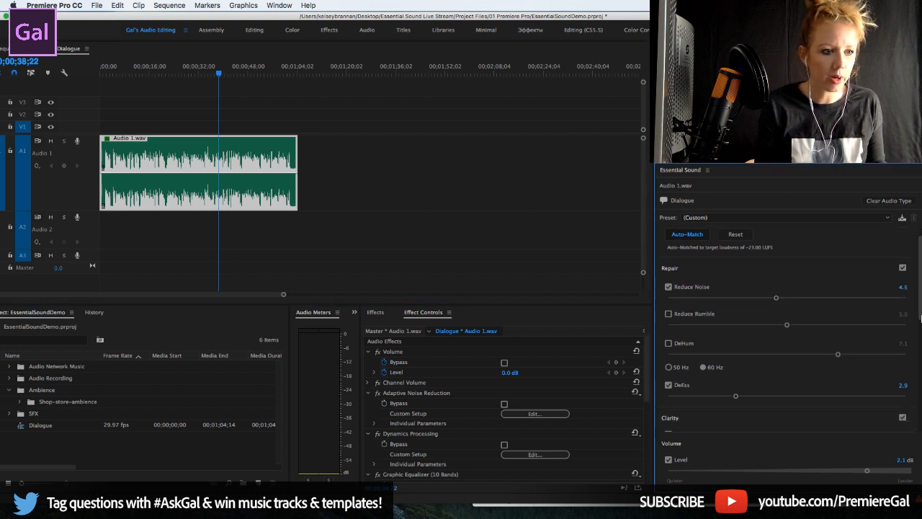
pyautogui.scroll(-4, 915, 301)
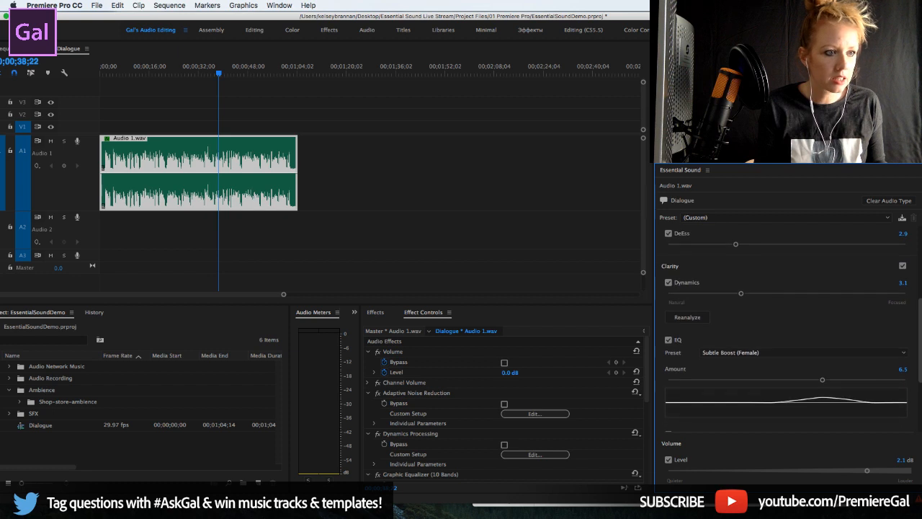
pyautogui.scroll(-1, 902, 288)
pyautogui.click(902, 276)
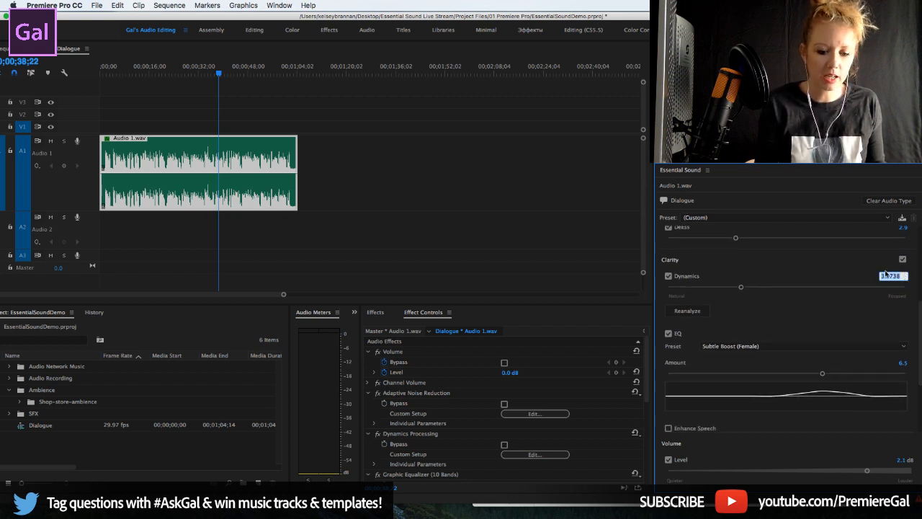
pyautogui.write('2')
pyautogui.press('Return')
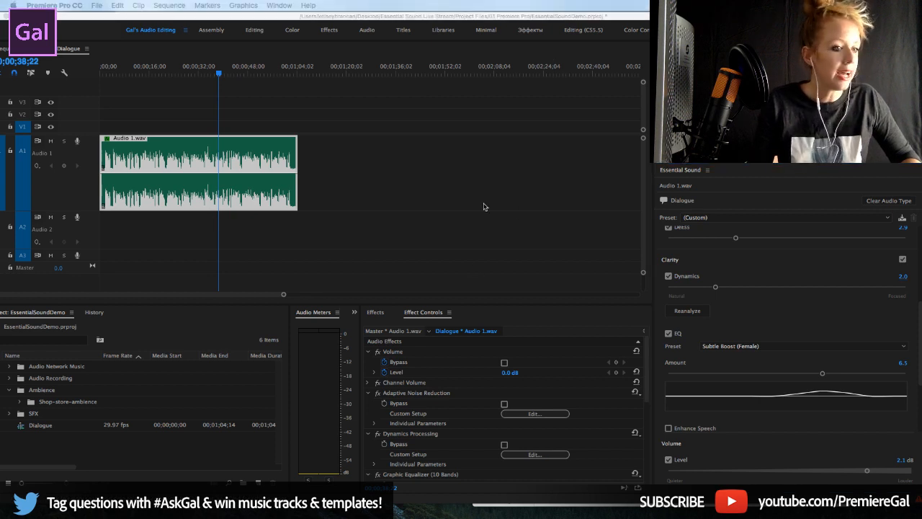
# - Play the dialogue from before 00;00;31;11 to 00;00;32;21 to listen to the adjusted noise reduction and dynamics
pyautogui.click(210, 70)
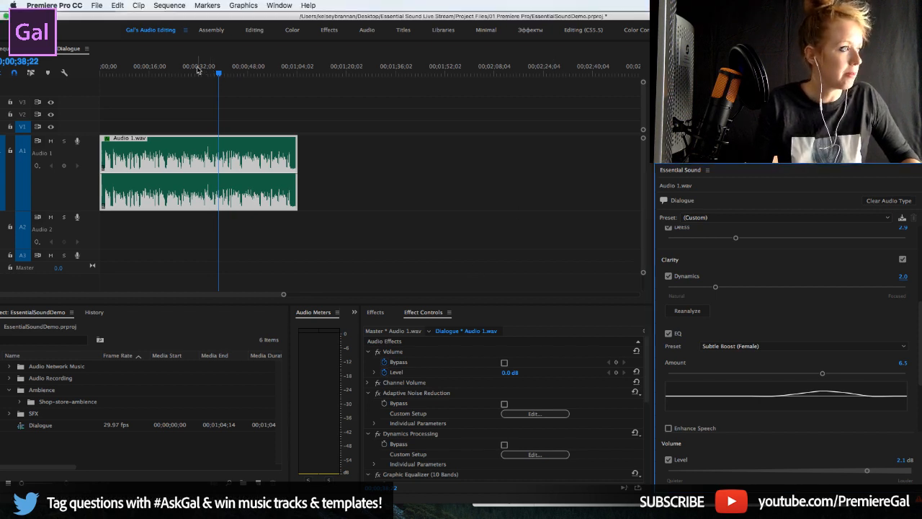
pyautogui.click(198, 66)
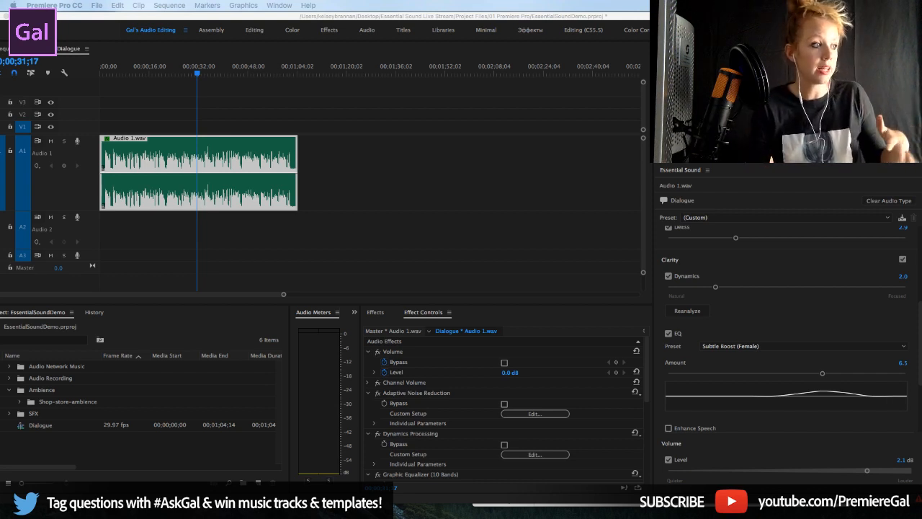
pyautogui.click(198, 73)
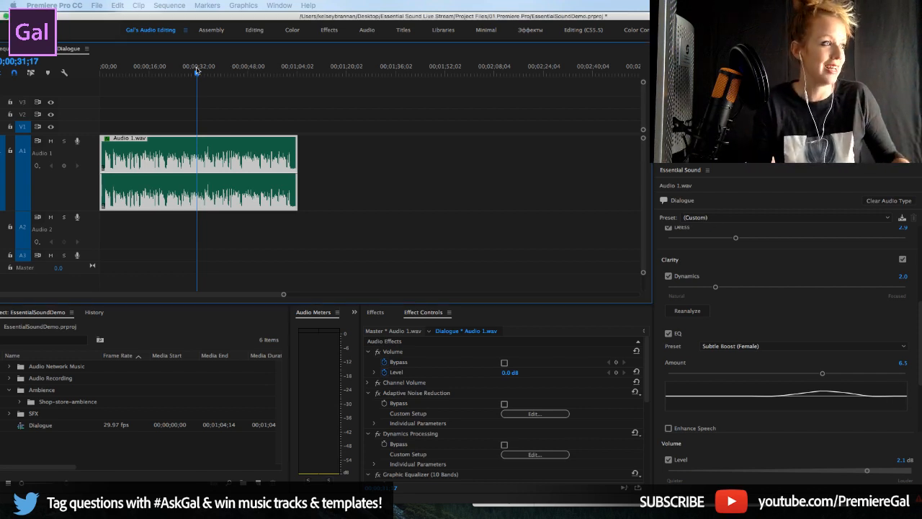
pyautogui.click(183, 70)
pyautogui.press('space')
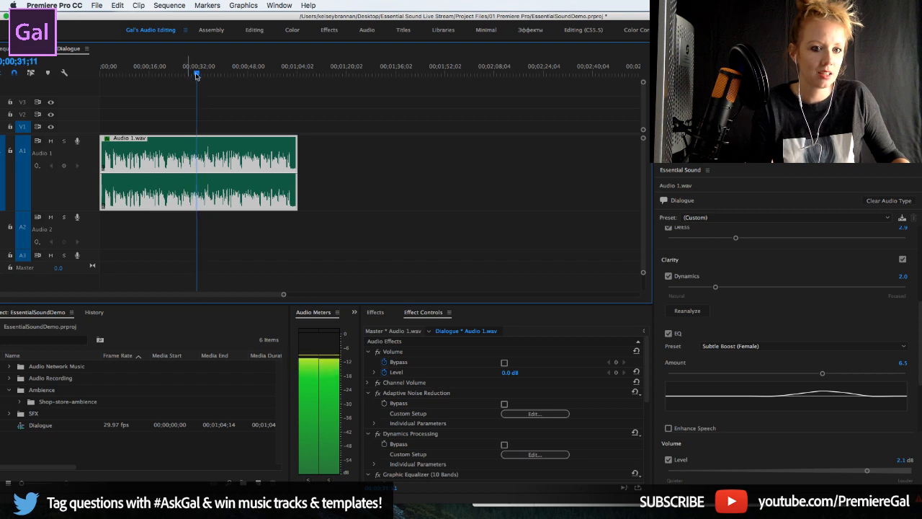
pyautogui.press('space')
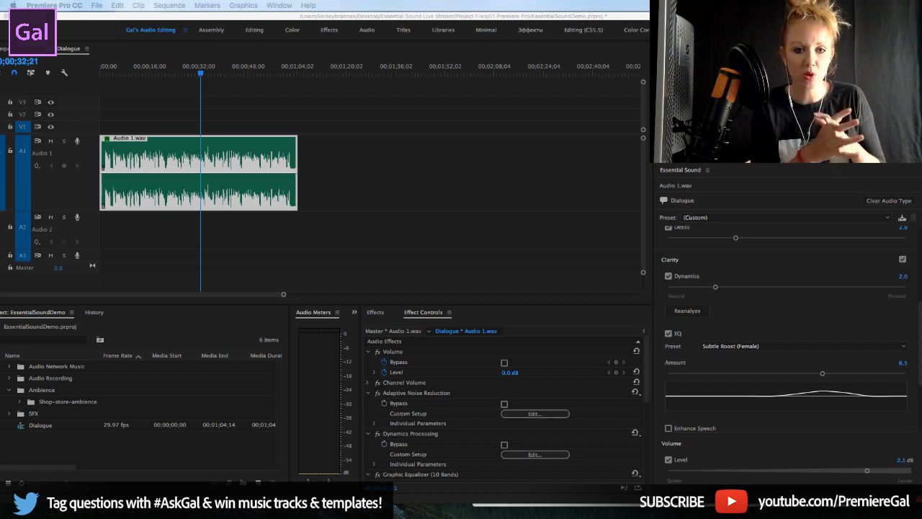
# - Add Noisy Journey to New York VO.wav from the Audio Recording bin to track A1, after Audio 1.wav with a gap
pyautogui.click(11, 379)
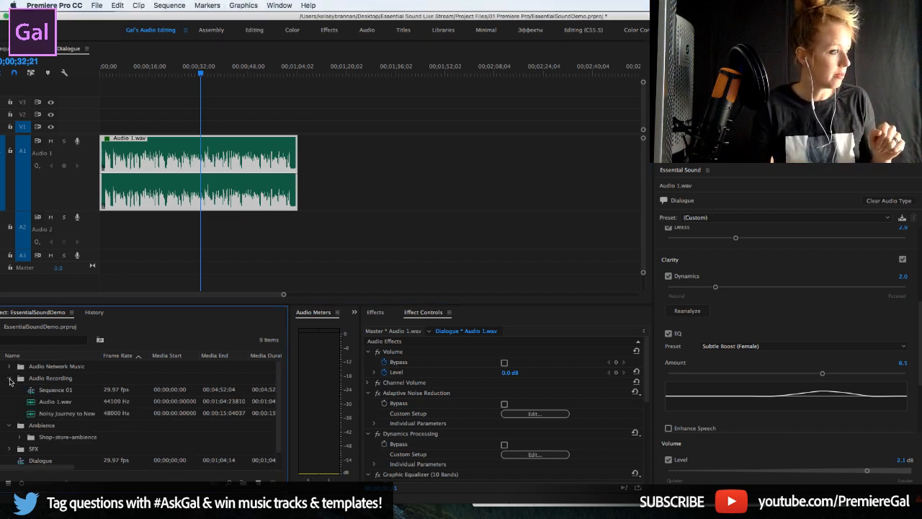
pyautogui.moveTo(51, 408); pyautogui.dragTo(283, 238)
pyautogui.moveTo(348, 137)
pyautogui.mouseDown()
pyautogui.moveTo(323, 164)
pyautogui.moveTo(341, 167)
pyautogui.mouseUp()
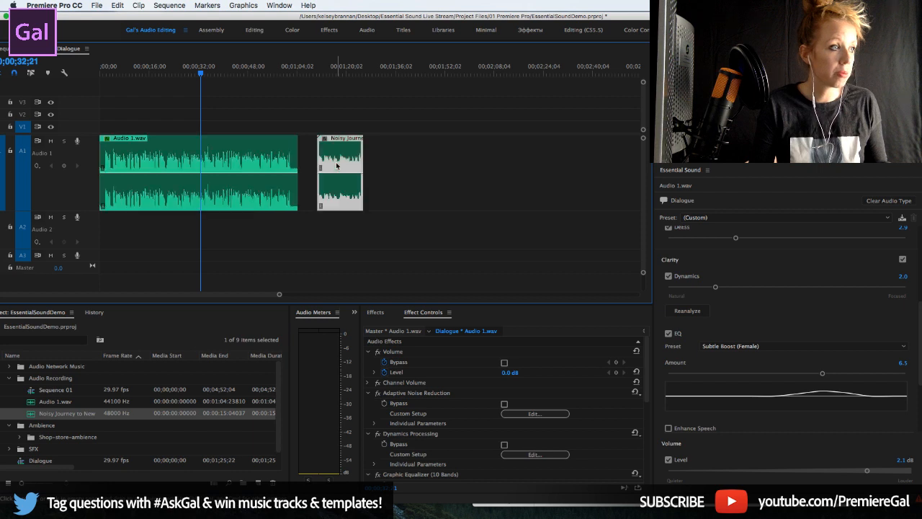
# - Copy Audio 1.wav's attributes and paste its audio effects and all Essential Sound dialogue sections onto the Noisy Journey clip
pyautogui.click(255, 163)
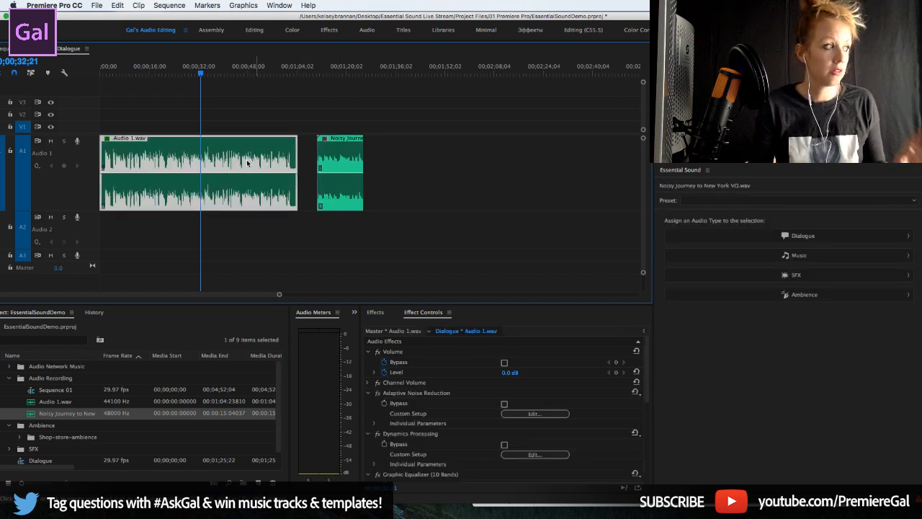
pyautogui.rightClick(244, 157)
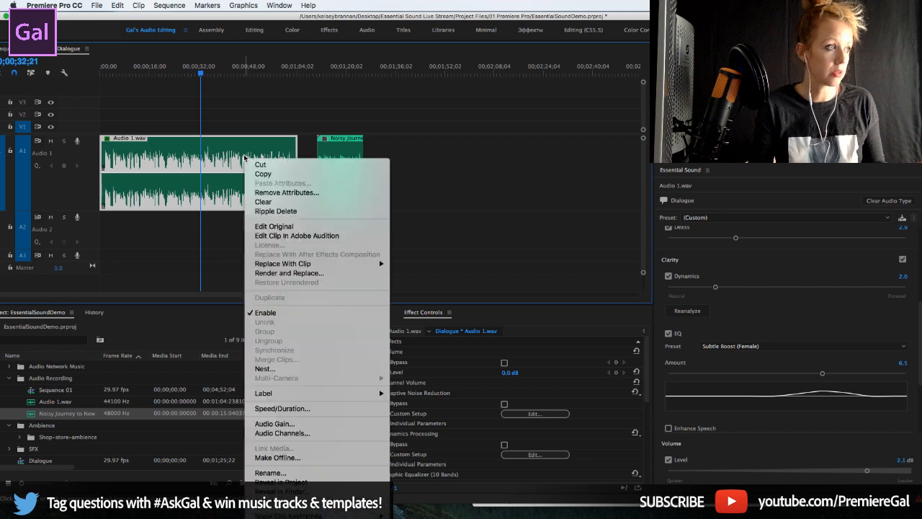
pyautogui.click(261, 173)
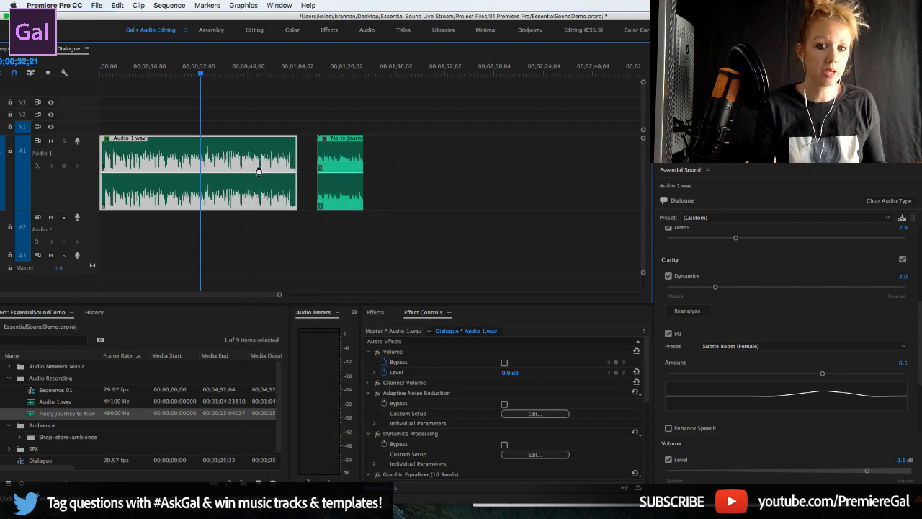
pyautogui.click(333, 152)
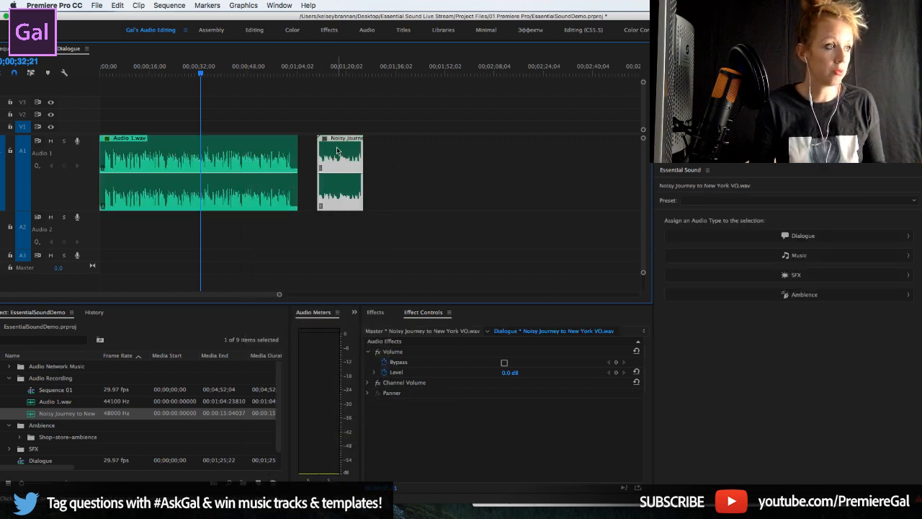
pyautogui.rightClick(336, 149)
pyautogui.click(359, 176)
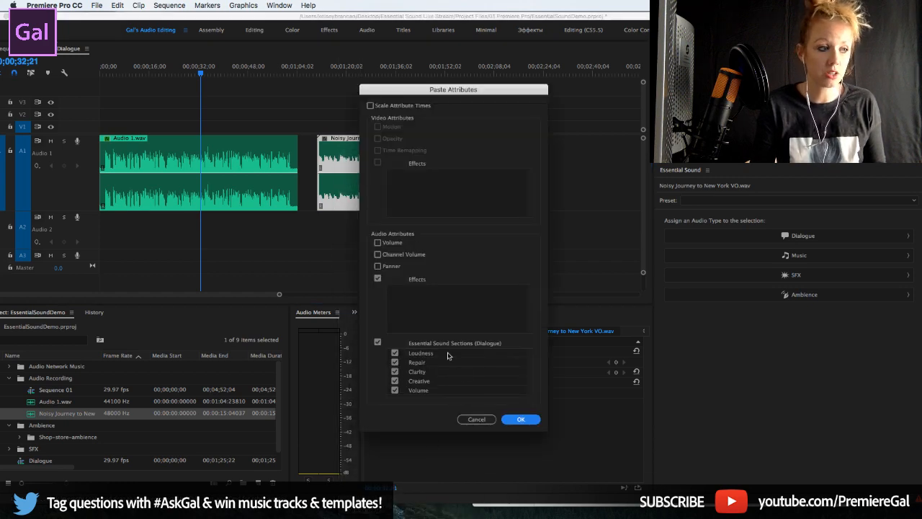
pyautogui.click(521, 420)
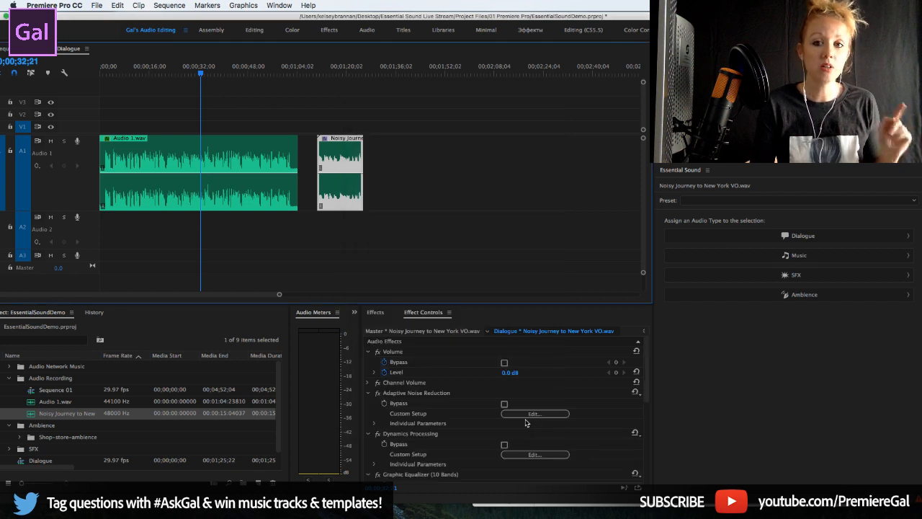
# - Place the playhead at 00;01;19;19 and review the effects pasted onto the Noisy Journey clip
pyautogui.click(345, 65)
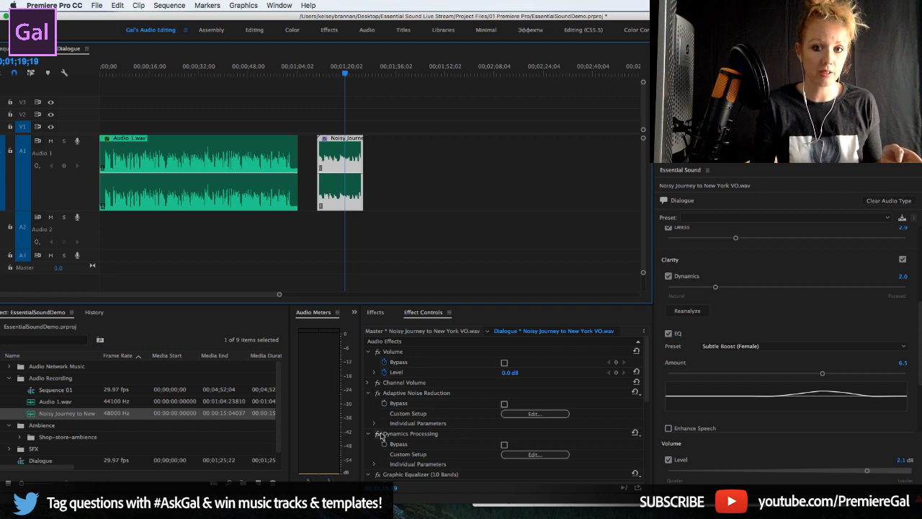
pyautogui.scroll(-5, 420, 426)
pyautogui.scroll(5, 421, 425)
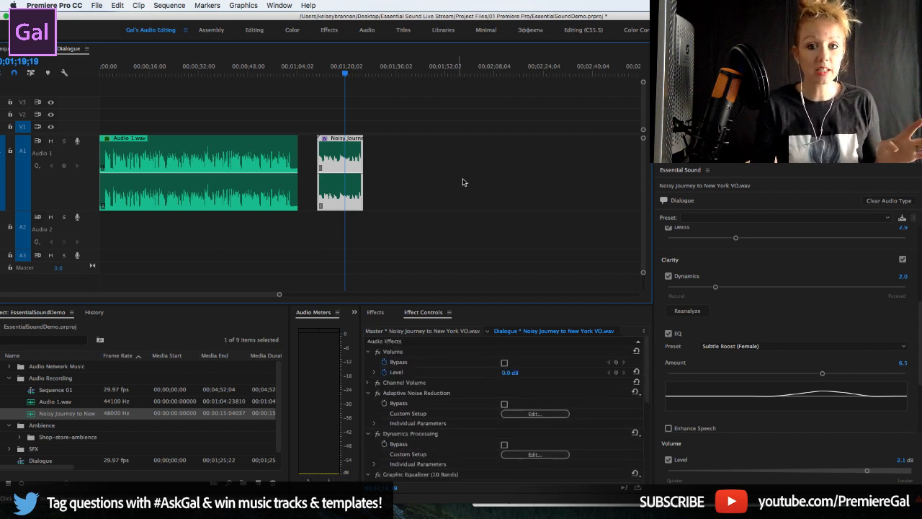
# - Select both dialogue clips together to view their shared Essential Sound settings, and finish with only the Noisy Journey clip selected
pyautogui.moveTo(465, 180); pyautogui.dragTo(162, 165)
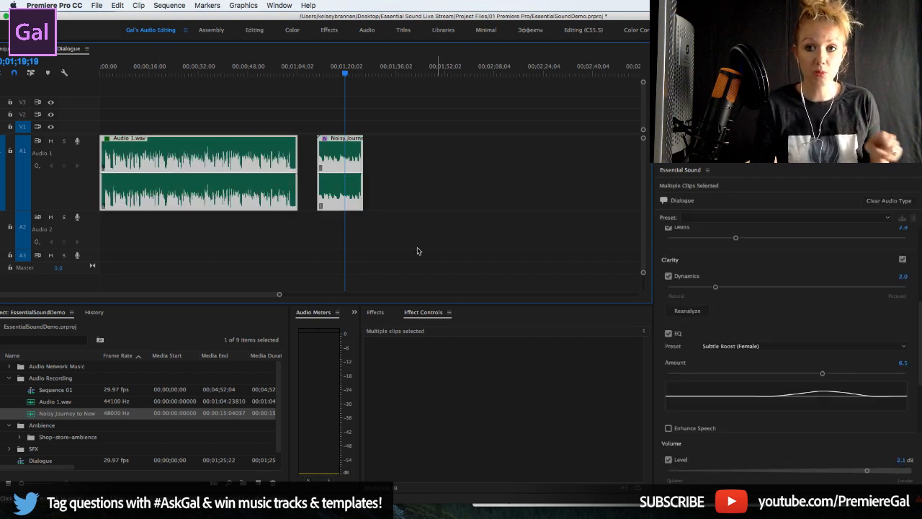
pyautogui.click(446, 159)
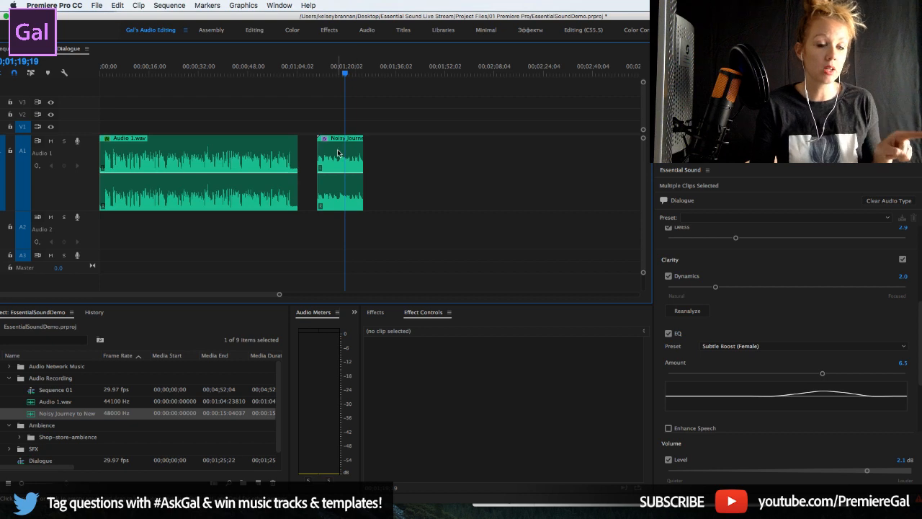
pyautogui.click(340, 171)
pyautogui.moveTo(491, 190); pyautogui.dragTo(221, 150)
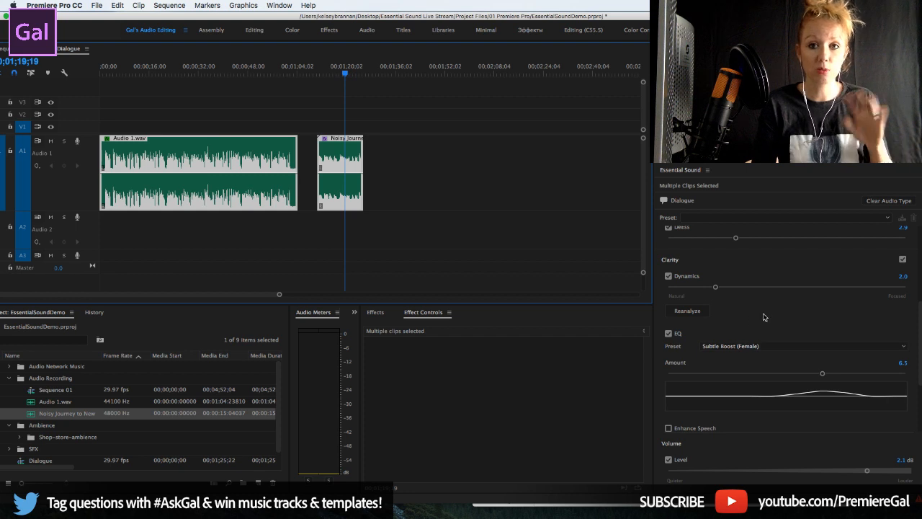
pyautogui.click(490, 252)
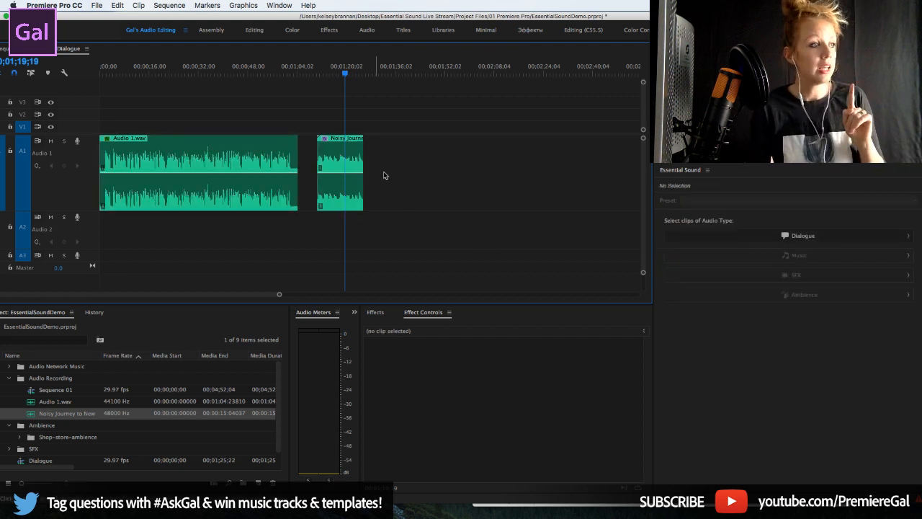
pyautogui.click(328, 160)
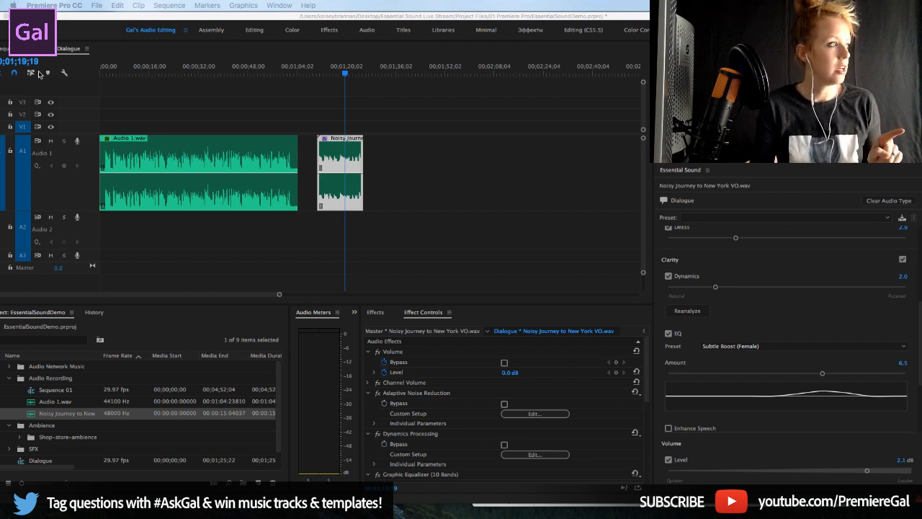
# - Hide the audio waveforms on the timeline clips, and show them again
pyautogui.click(63, 73)
pyautogui.click(64, 73)
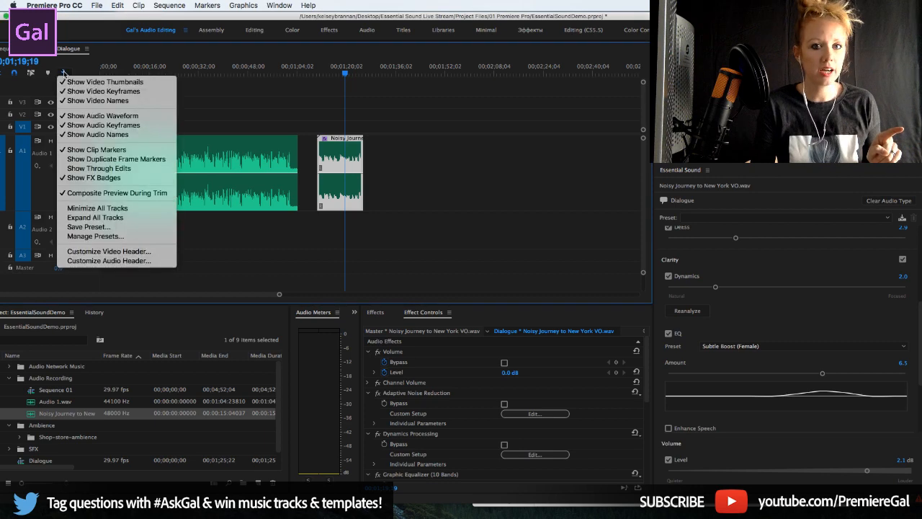
pyautogui.click(63, 74)
pyautogui.click(63, 74)
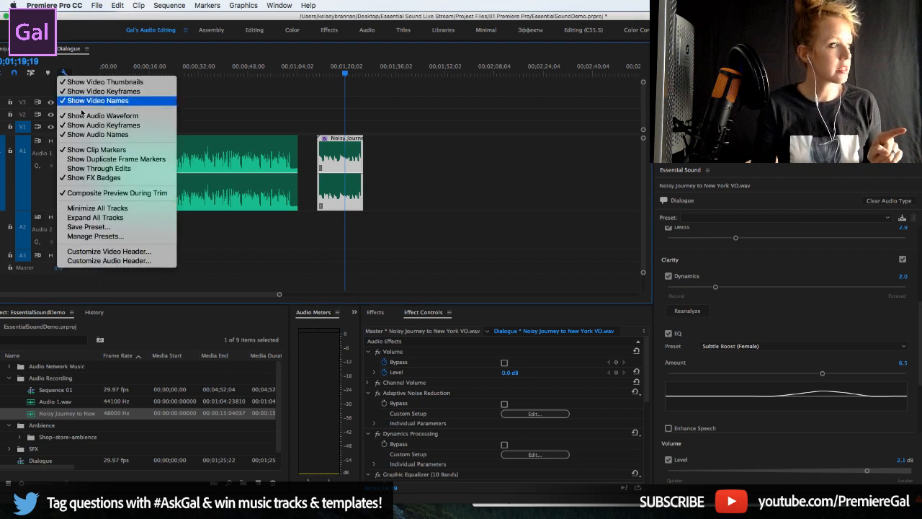
pyautogui.click(98, 117)
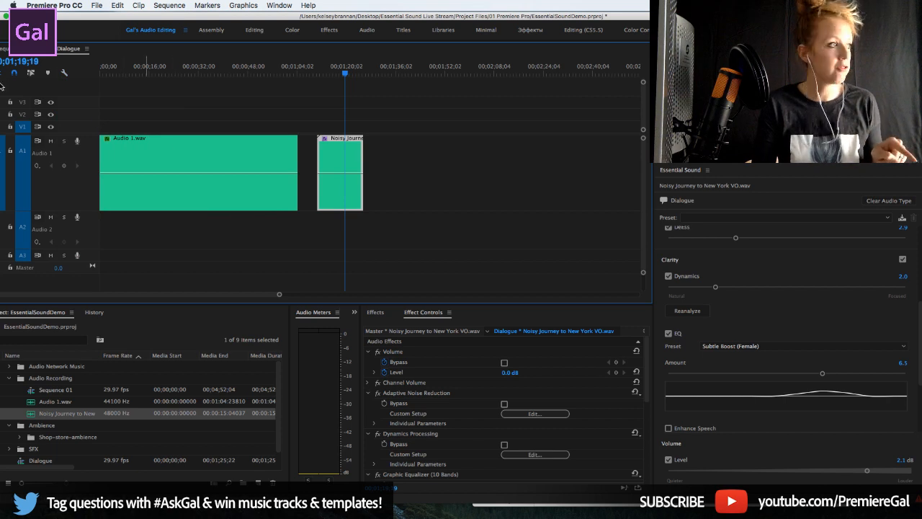
pyautogui.click(63, 73)
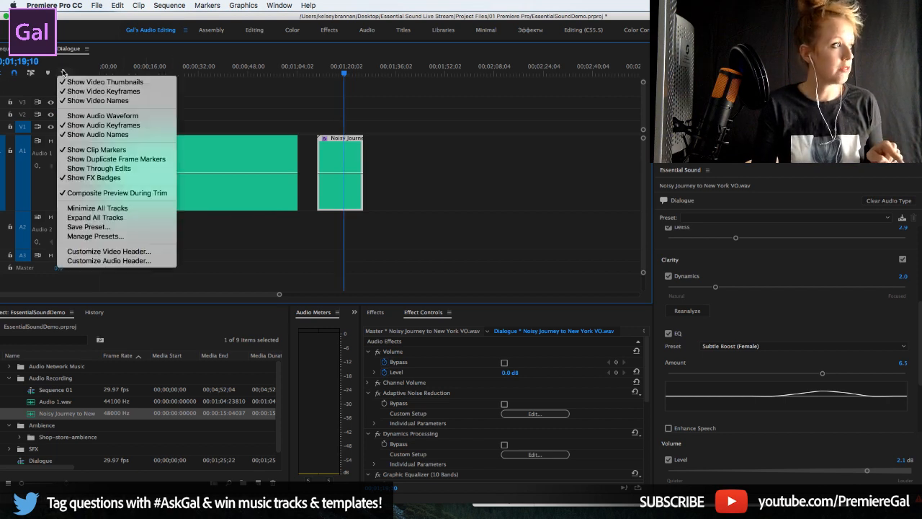
pyautogui.click(81, 119)
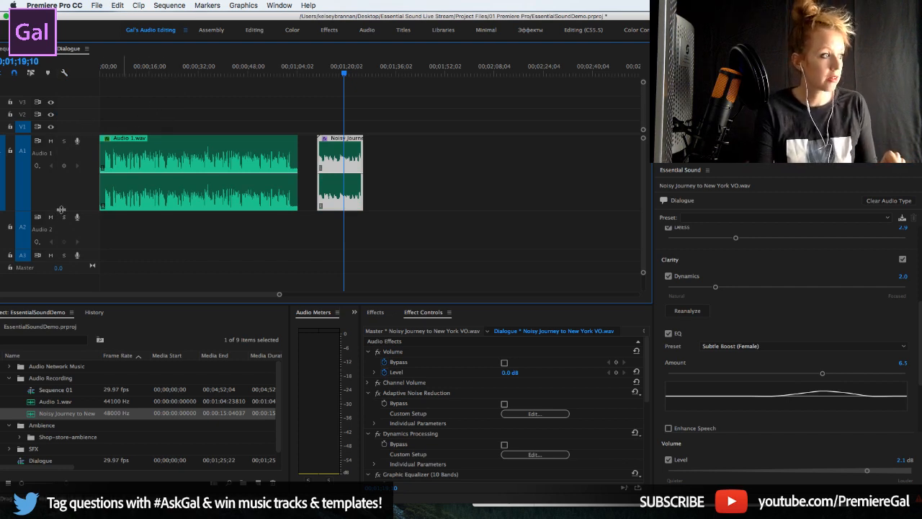
# - Make audio track A1 taller and enlarge the timeline view around Audio 1.wav to see its waveform in detail
pyautogui.moveTo(62, 209); pyautogui.dragTo(68, 238)
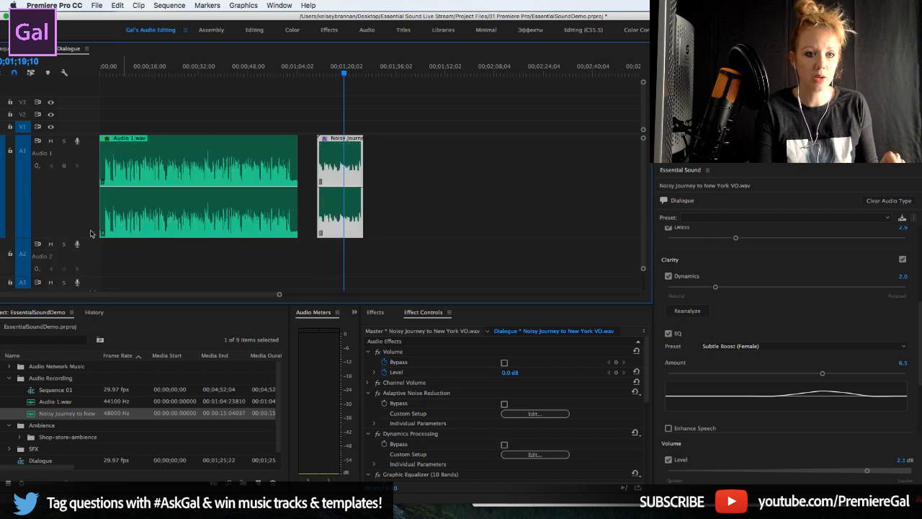
pyautogui.moveTo(280, 295); pyautogui.dragTo(153, 295)
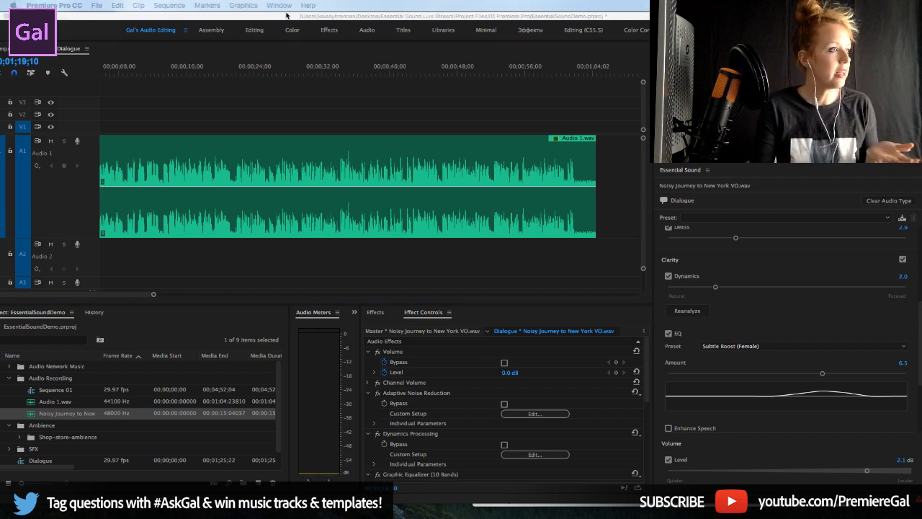
pyautogui.moveTo(294, 17); pyautogui.dragTo(302, 15)
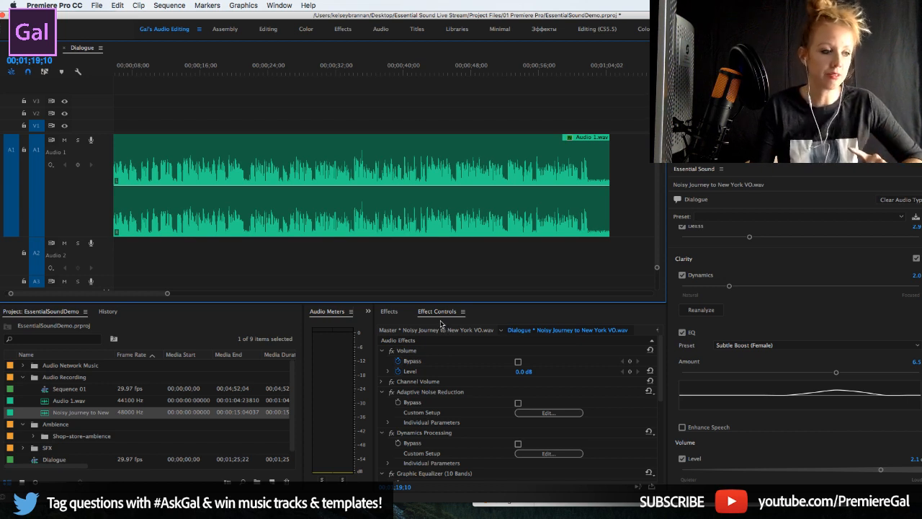
# - Apply the CrumplePop AudioDenoise effect to Audio 1.wav on track A1
pyautogui.click(388, 312)
pyautogui.click(406, 326)
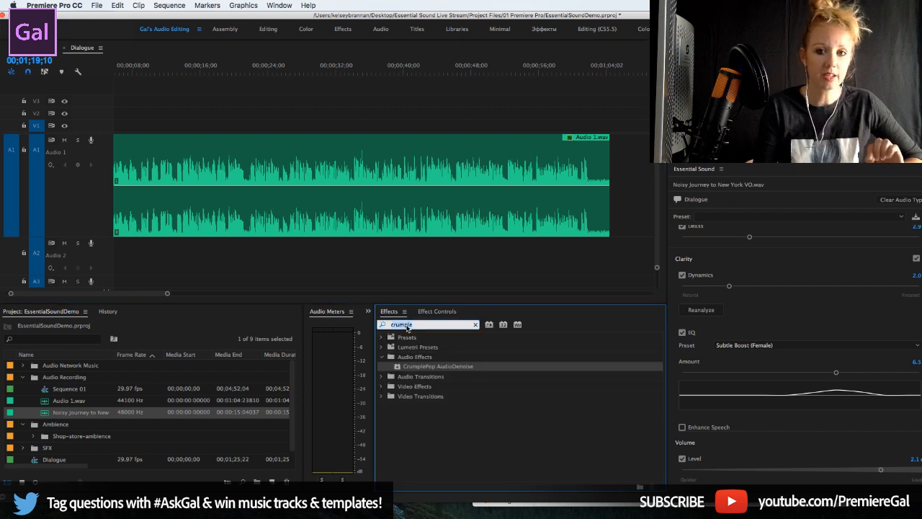
pyautogui.click(421, 365)
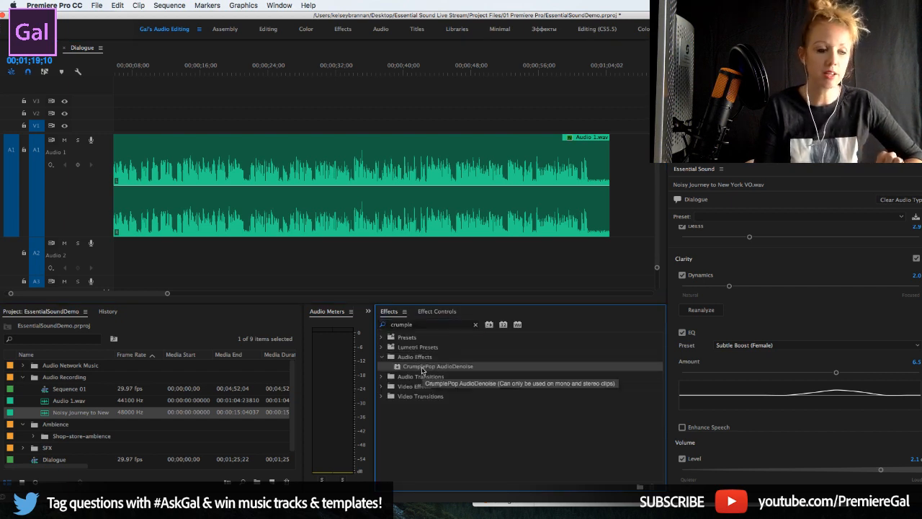
pyautogui.moveTo(423, 370); pyautogui.dragTo(420, 210)
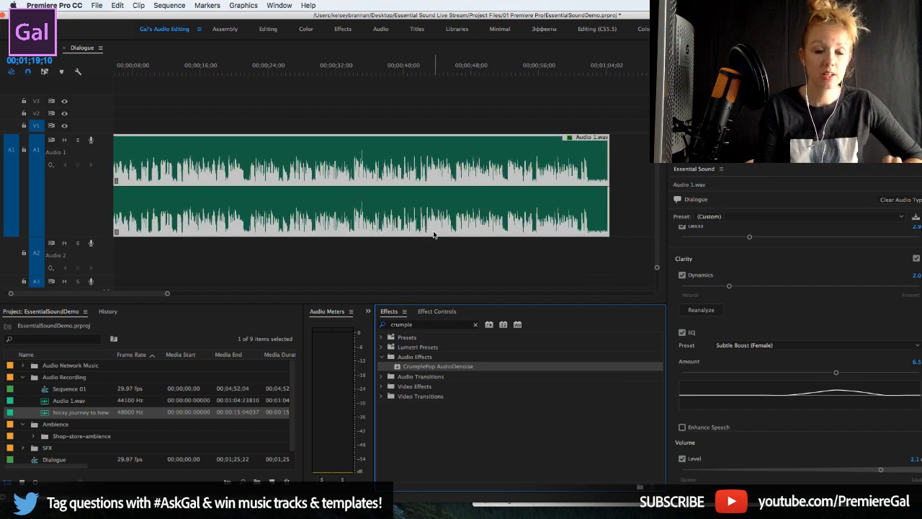
# - Set the Strength of Audio 1.wav's CrumplePop AudioDenoise effect to 50 and close its editor
pyautogui.click(437, 312)
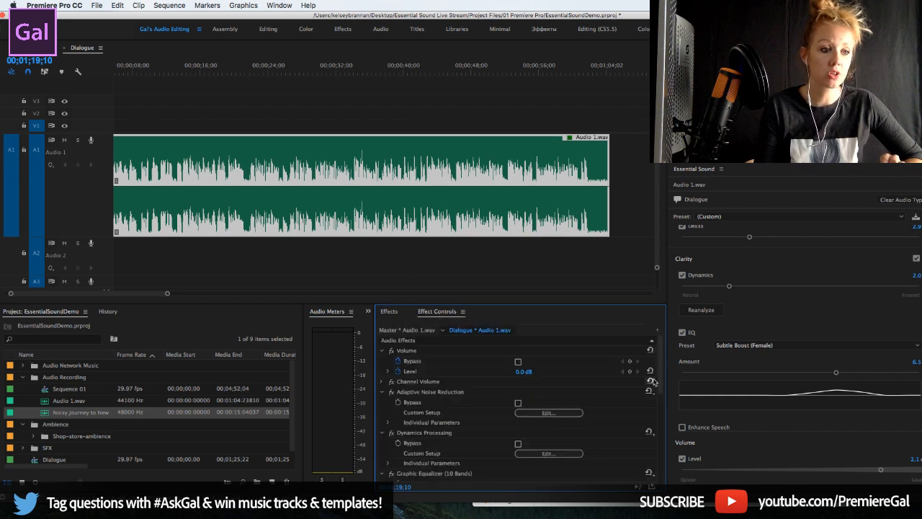
pyautogui.moveTo(661, 383); pyautogui.dragTo(662, 482)
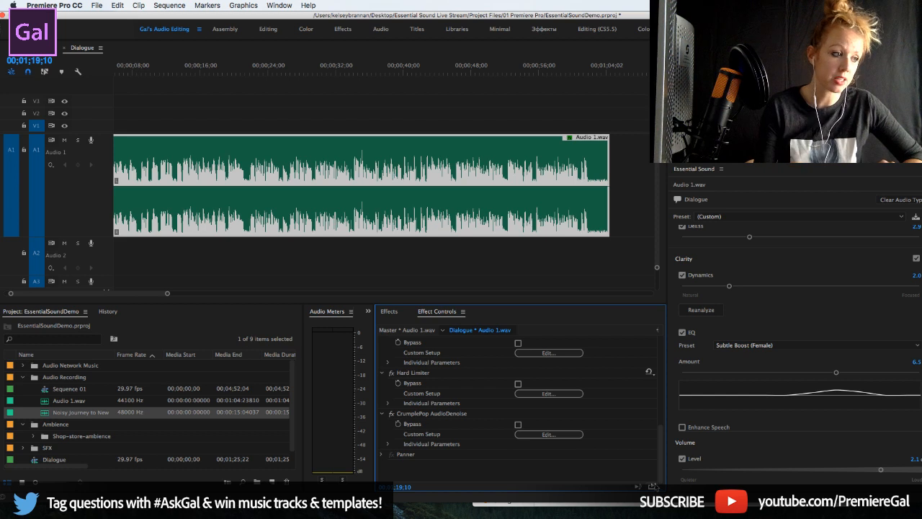
pyautogui.click(552, 435)
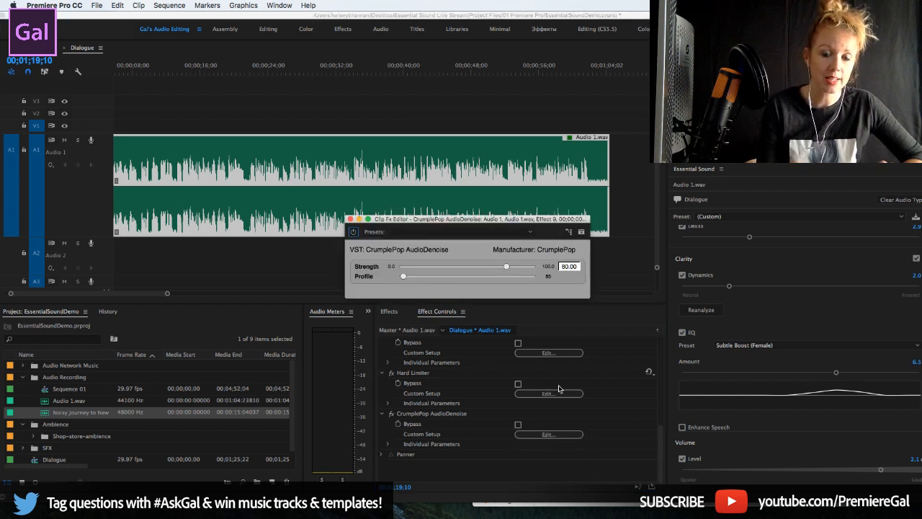
pyautogui.doubleClick(563, 267)
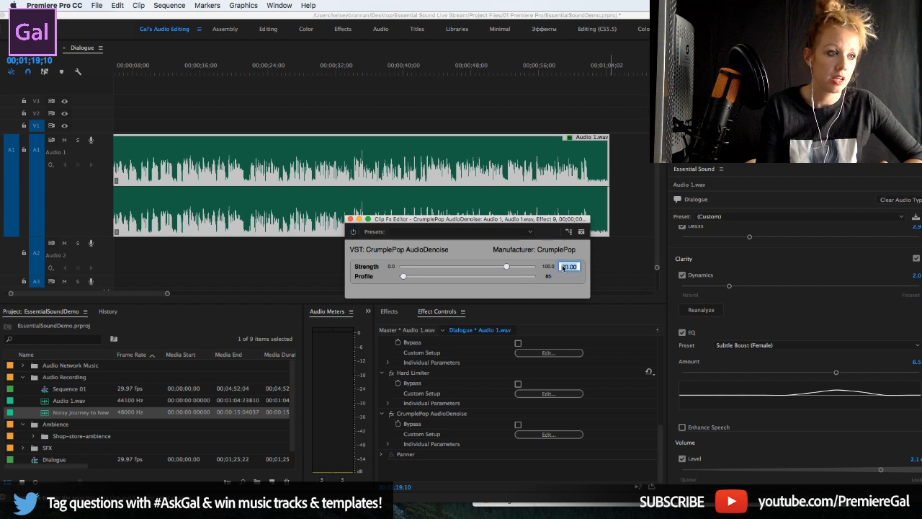
pyautogui.write('50')
pyautogui.press('Return')
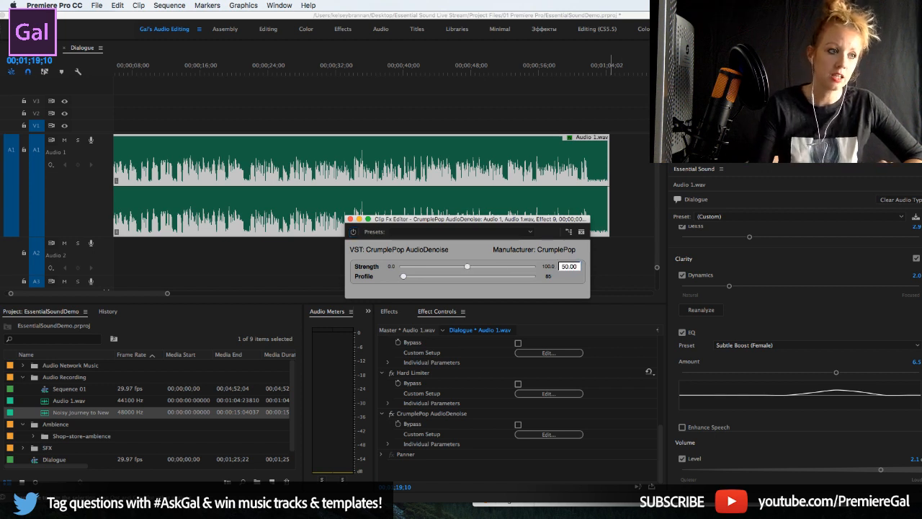
pyautogui.click(350, 219)
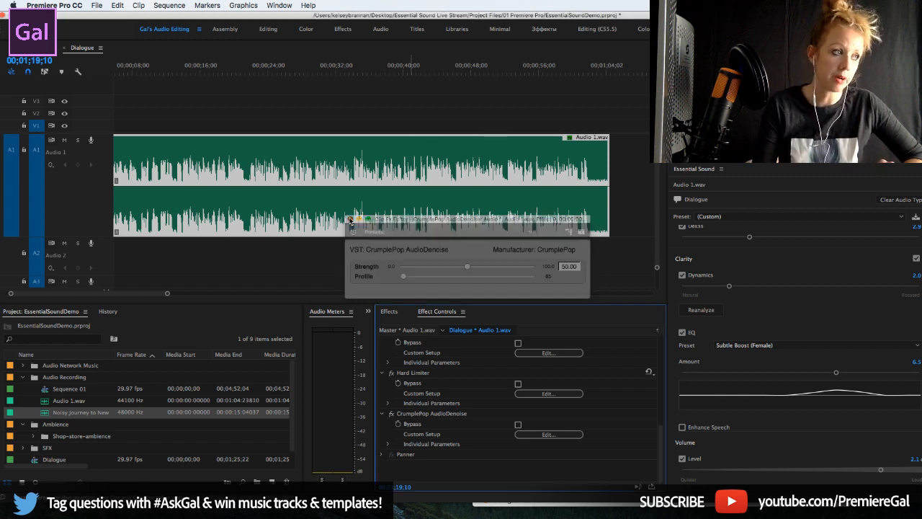
# - Disable Reduce Noise for Audio 1.wav and play the clip from 00;00;26;27 to 00;00;32;25 to hear the AudioDenoise effect
pyautogui.click(293, 70)
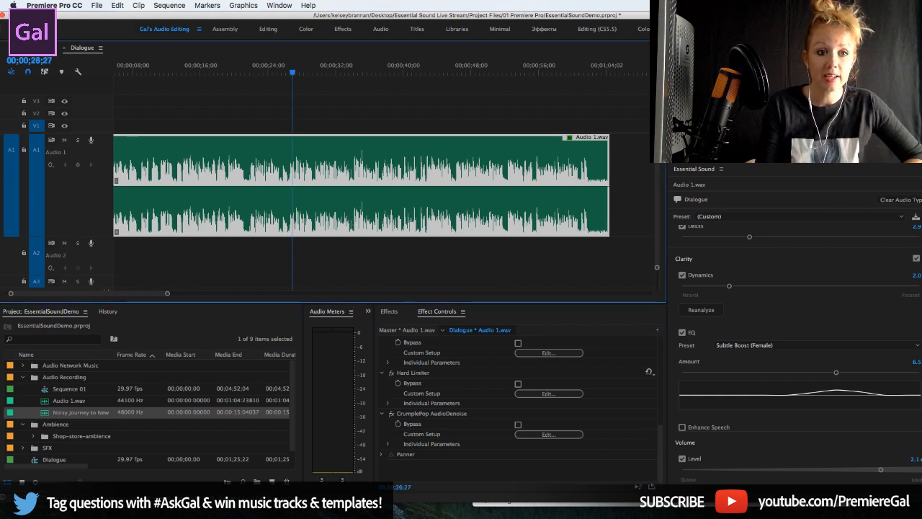
pyautogui.moveTo(921, 313); pyautogui.dragTo(921, 311)
pyautogui.scroll(5, 793, 339)
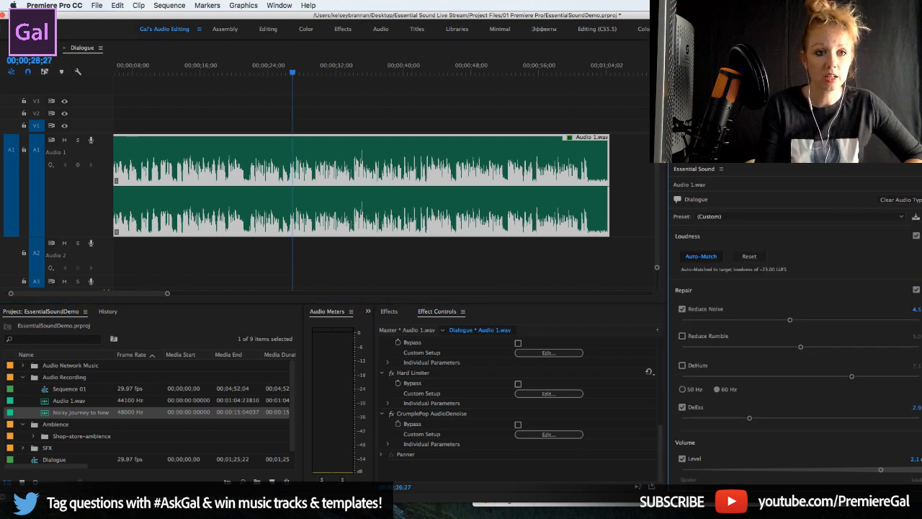
pyautogui.click(682, 309)
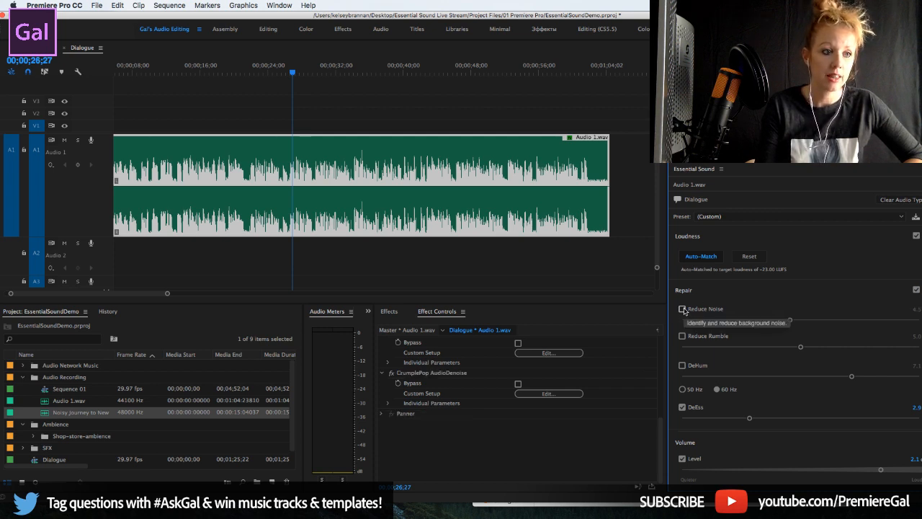
pyautogui.press('space')
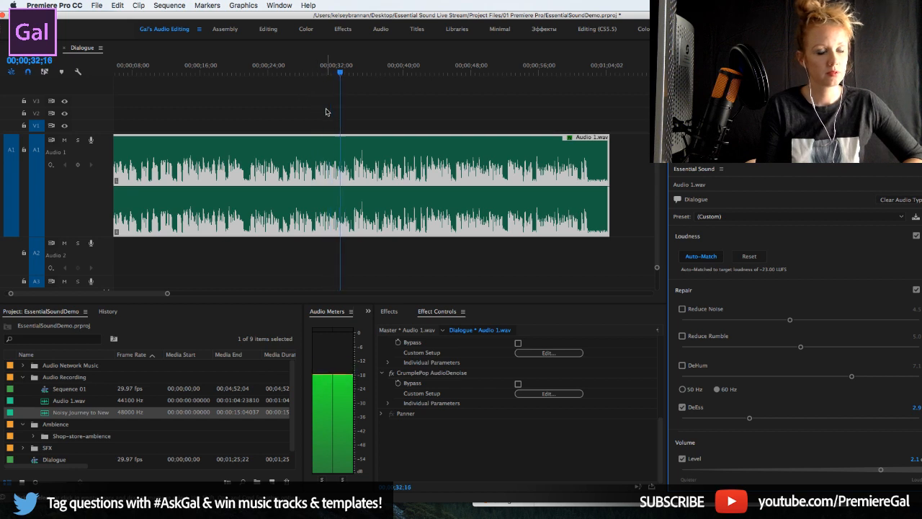
pyautogui.press('space')
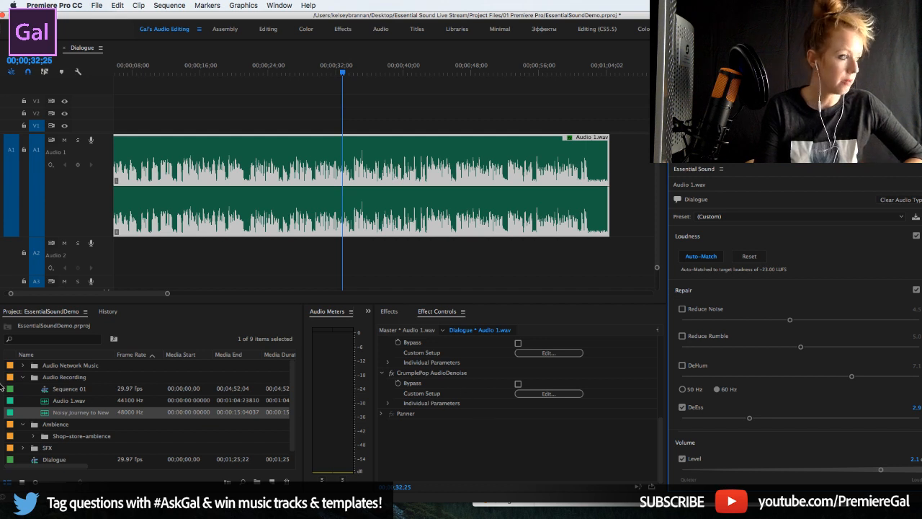
# - Collapse the Audio Recording bin and reduce the height of audio track A1
pyautogui.click(23, 377)
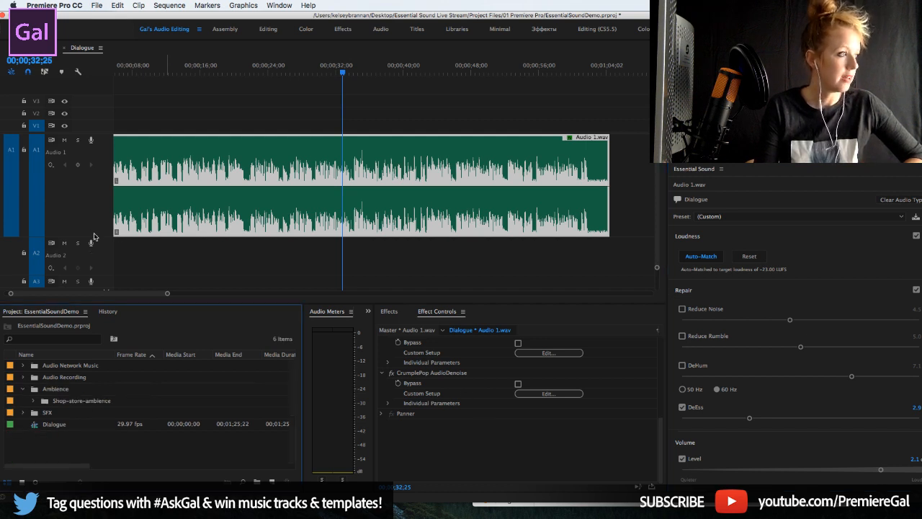
pyautogui.moveTo(99, 236); pyautogui.dragTo(113, 194)
pyautogui.moveTo(330, 227); pyautogui.dragTo(338, 232)
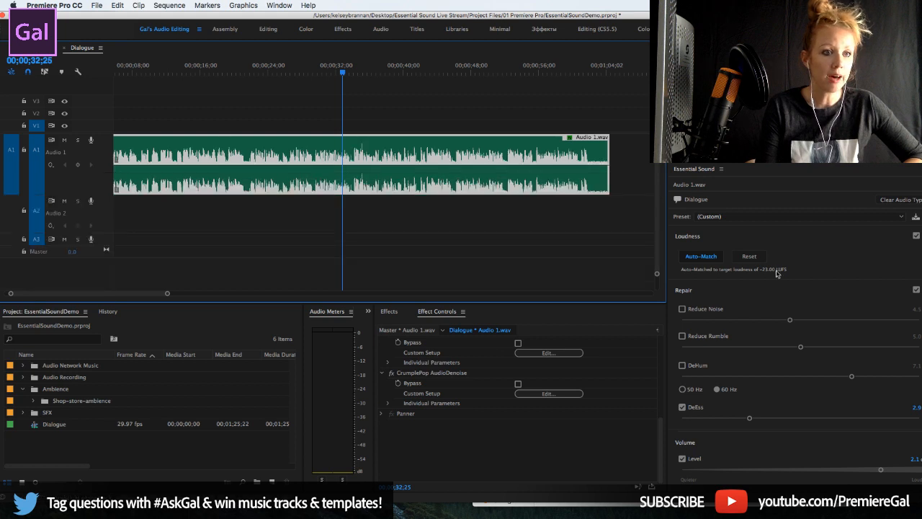
# - Expand the Audio Network Music bin and select its ANW2336_44 music file
pyautogui.click(23, 365)
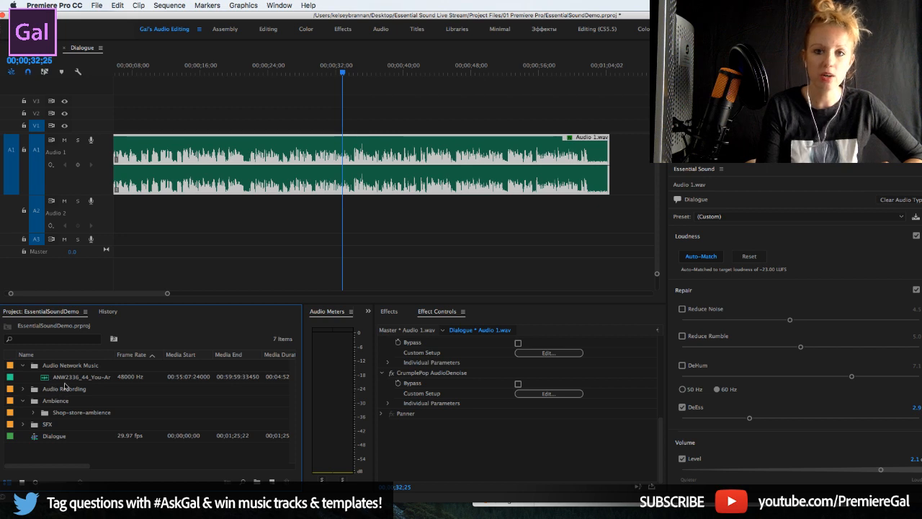
pyautogui.click(59, 379)
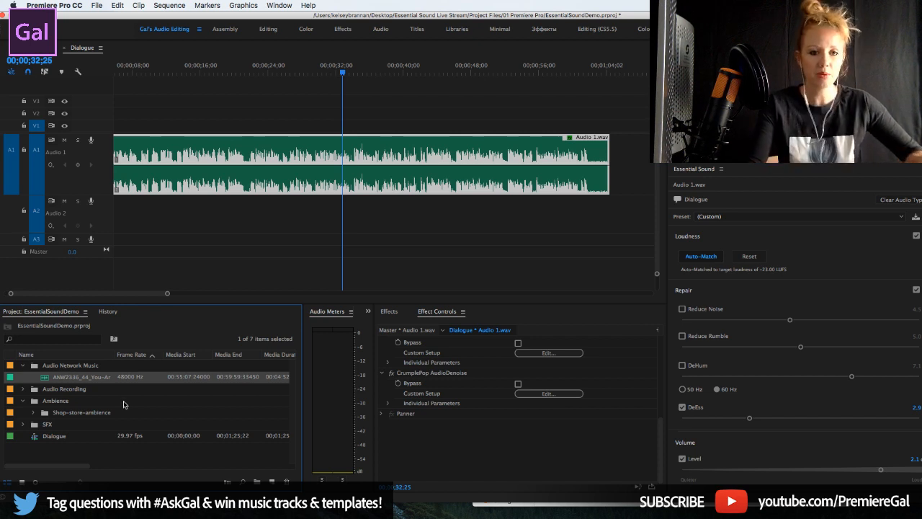
# - Clear the audio type of Audio 1.wav, reassign it as Dialogue and apply the From the Radio preset
pyautogui.press('super+Tab')
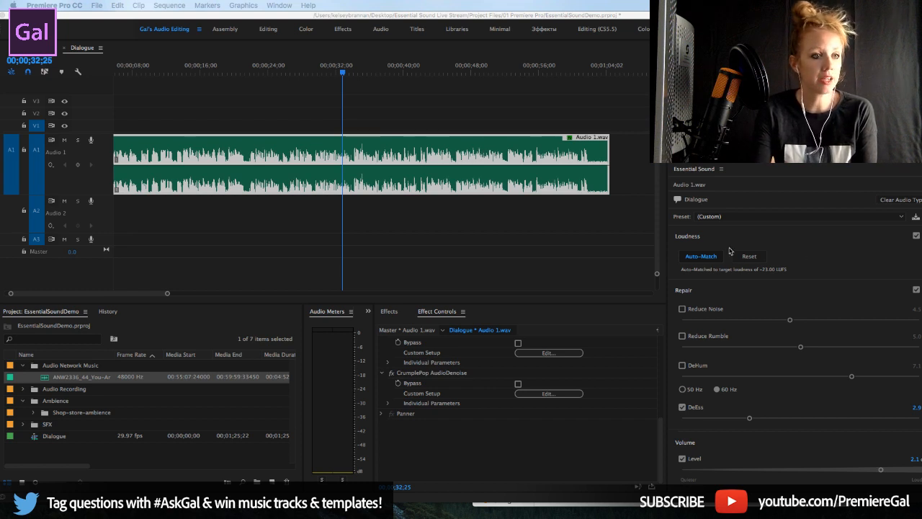
pyautogui.click(897, 203)
pyautogui.click(897, 202)
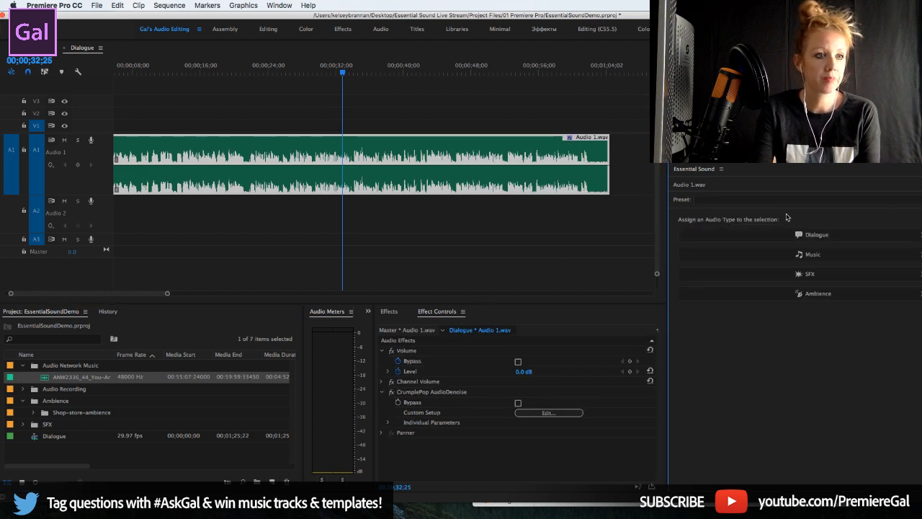
pyautogui.click(811, 235)
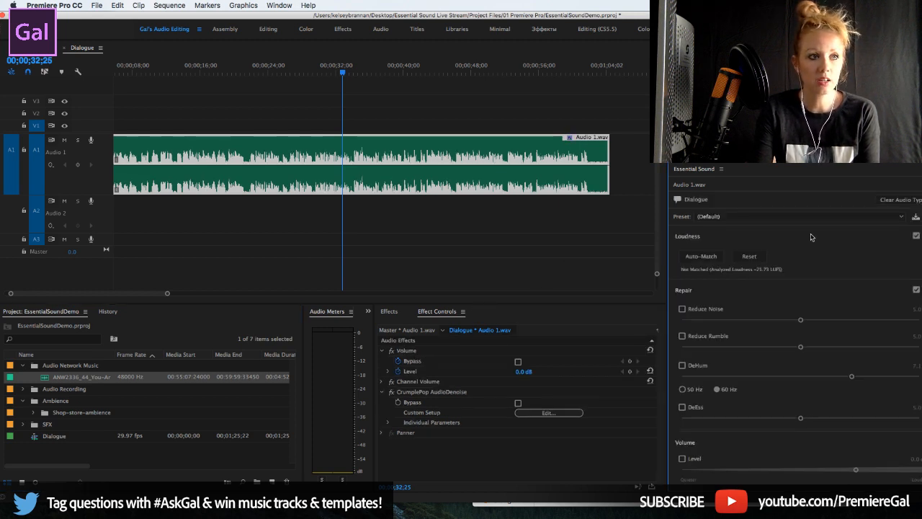
pyautogui.click(720, 216)
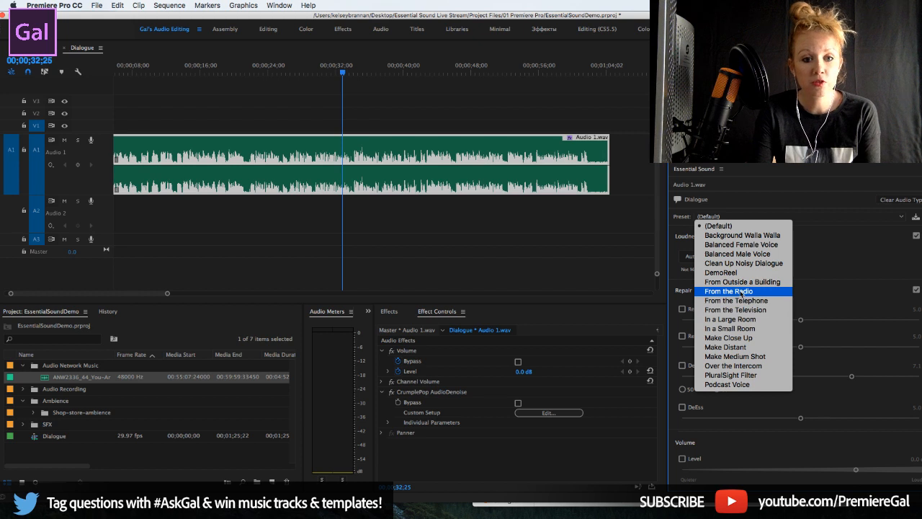
pyautogui.press('Escape')
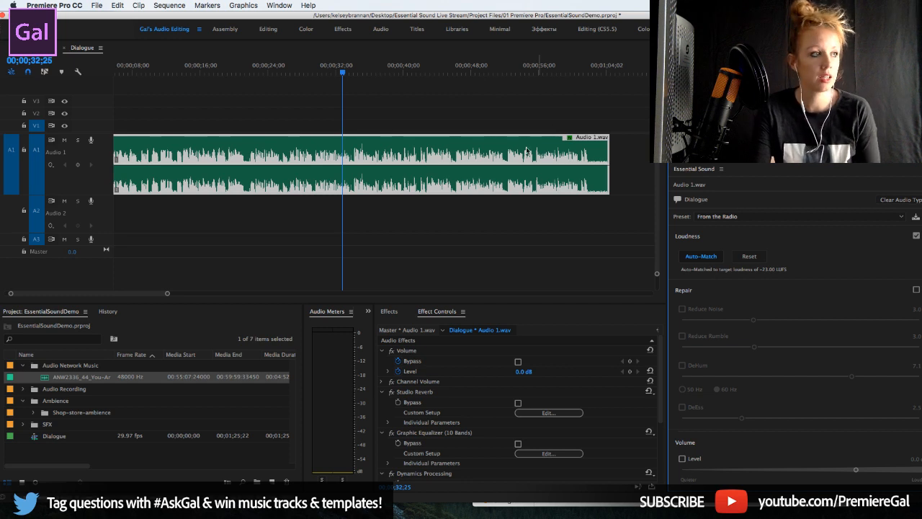
# - Play Audio 1.wav from 00;00;30;25 to 00;00;40;04 to hear the radio preset
pyautogui.click(328, 69)
pyautogui.click(325, 69)
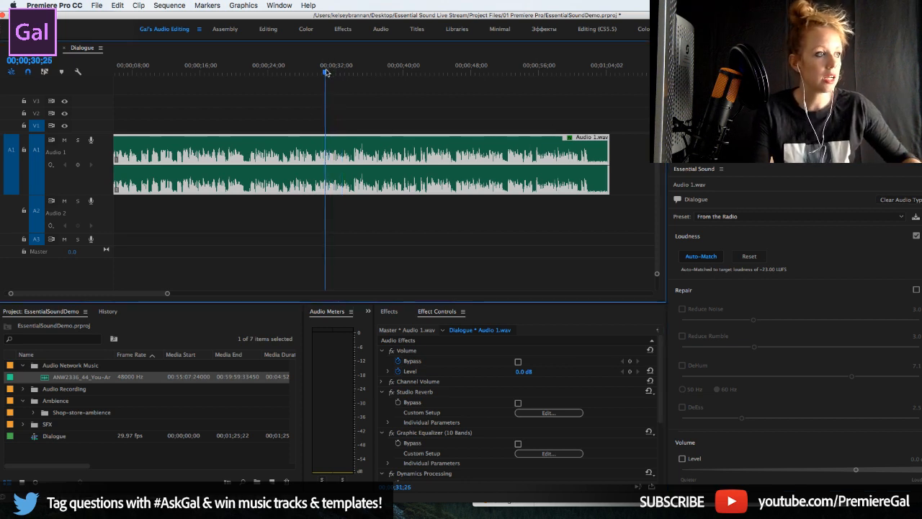
pyautogui.press('space')
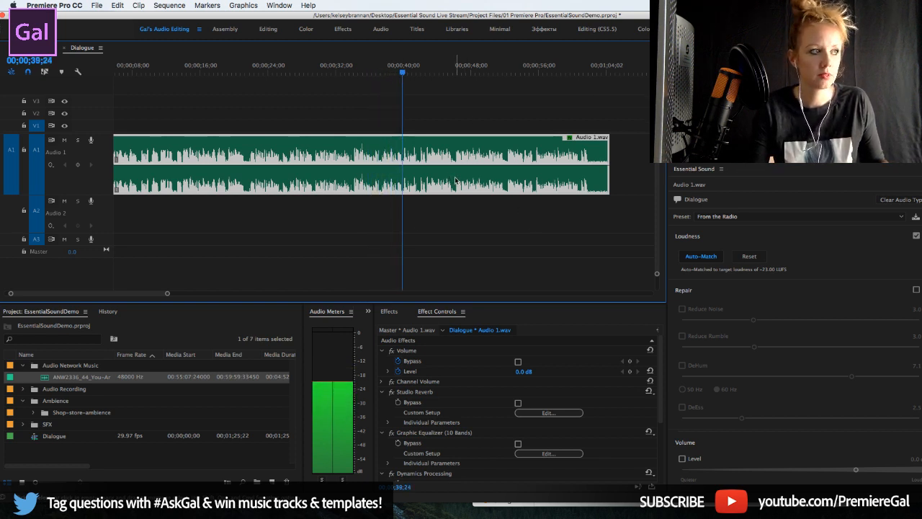
pyautogui.press('space')
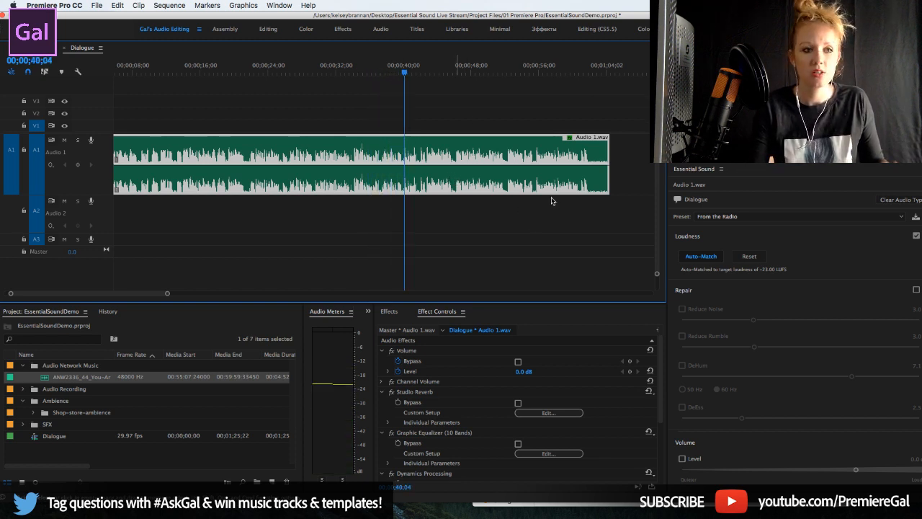
# - Apply the From the Telephone preset to Audio 1.wav and play it from 00;00;40;04 to 00;00;49;27
pyautogui.click(733, 217)
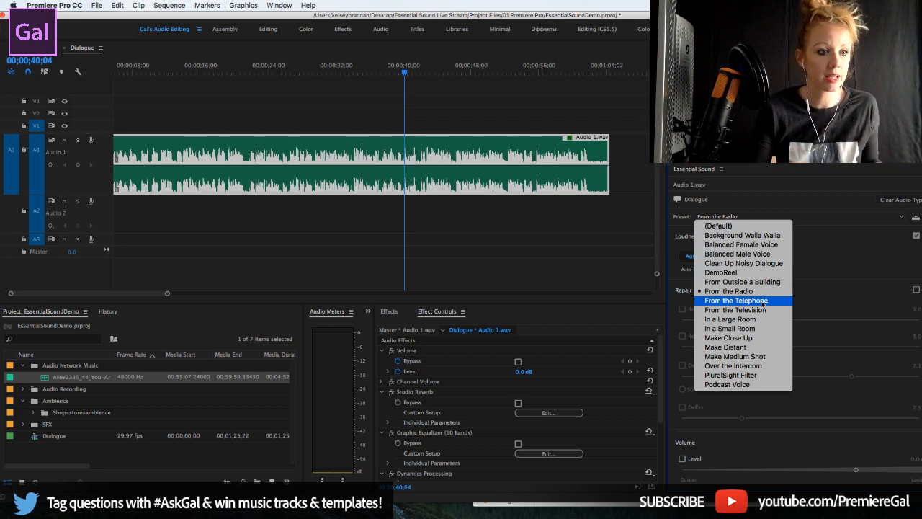
pyautogui.click(762, 301)
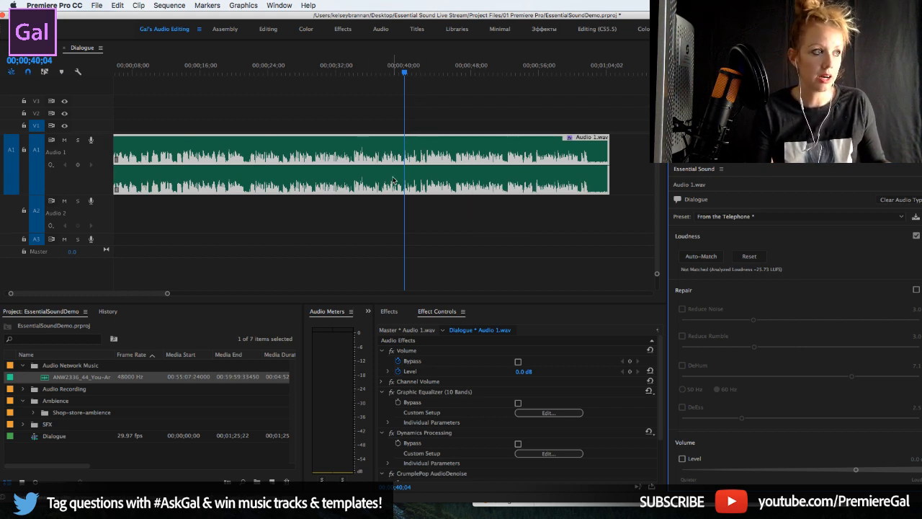
pyautogui.press('space')
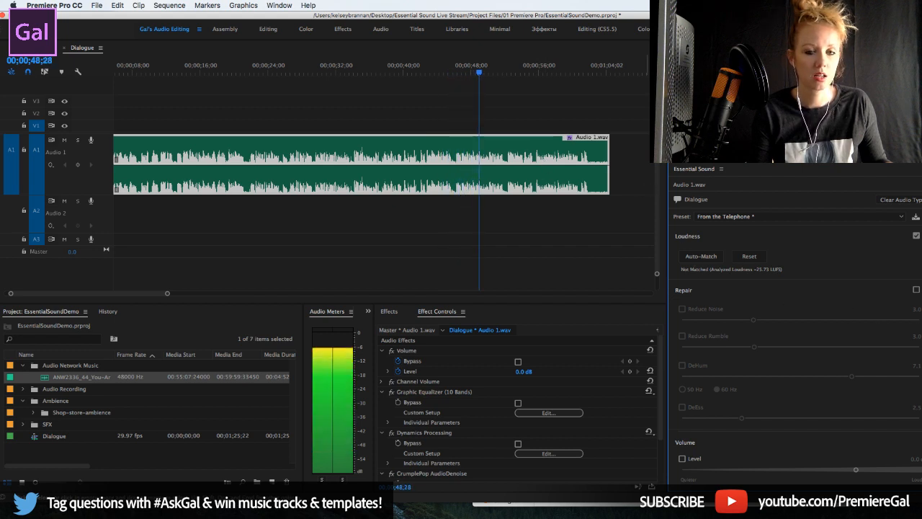
pyautogui.press('space')
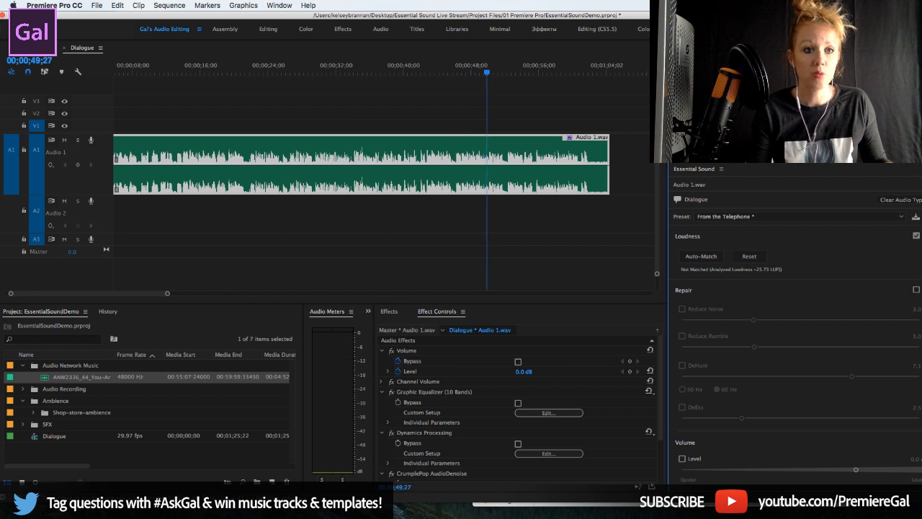
# - Enable the clip volume Level for Audio 1.wav and lower it to -3.4 dB
pyautogui.scroll(-1, 755, 450)
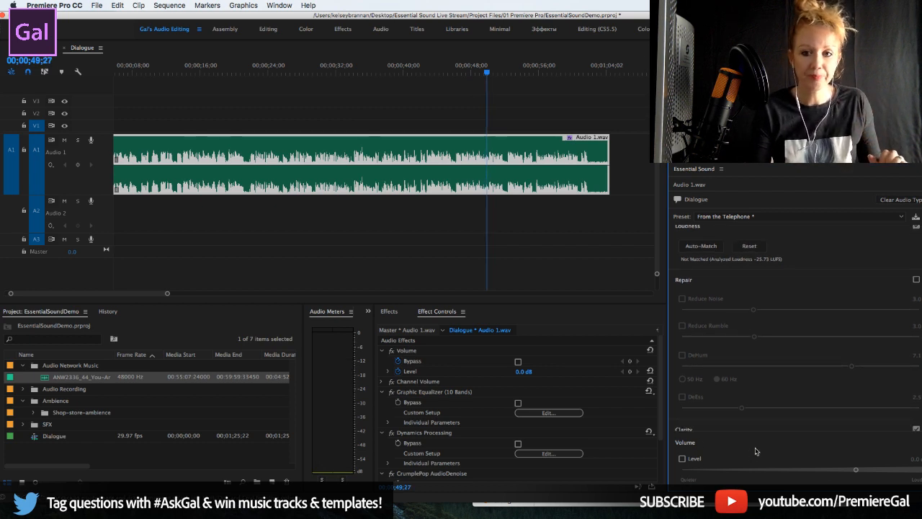
pyautogui.click(682, 458)
pyautogui.moveTo(830, 471); pyautogui.dragTo(817, 471)
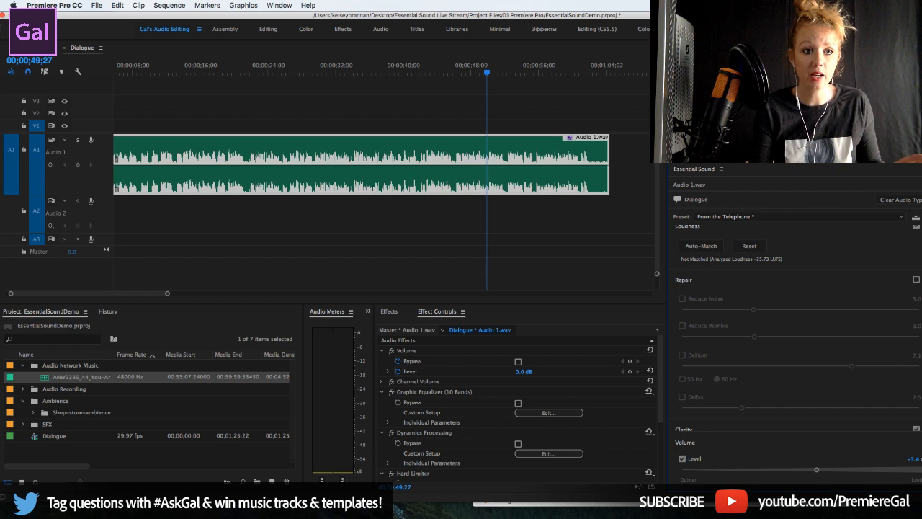
# - Enable Creative Reverb on Audio 1.wav with the Outside the Club preset and play the clip from 00;00;46;26
pyautogui.scroll(-6, 793, 324)
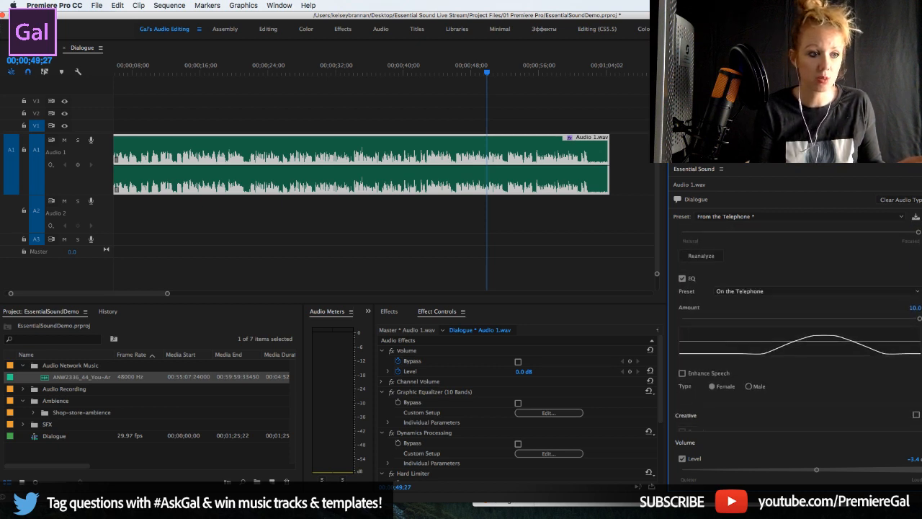
pyautogui.scroll(-1, 792, 324)
pyautogui.scroll(-2, 870, 394)
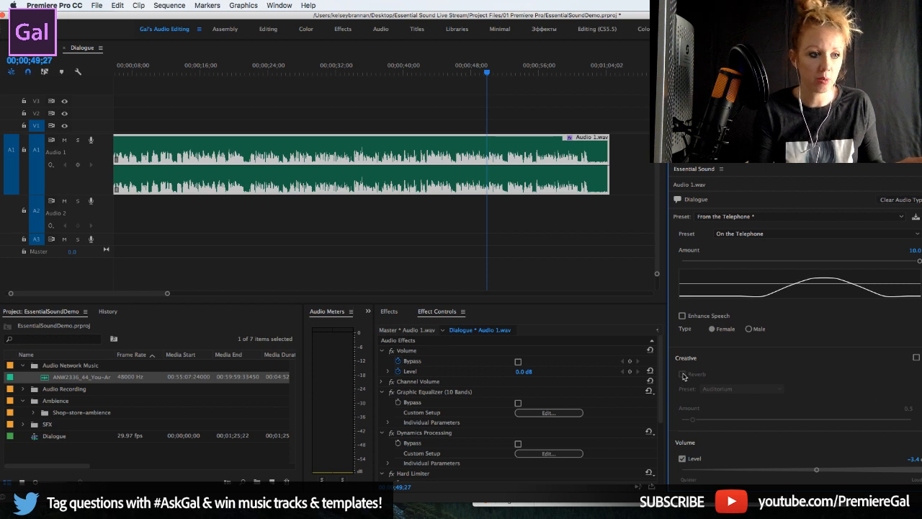
pyautogui.click(916, 358)
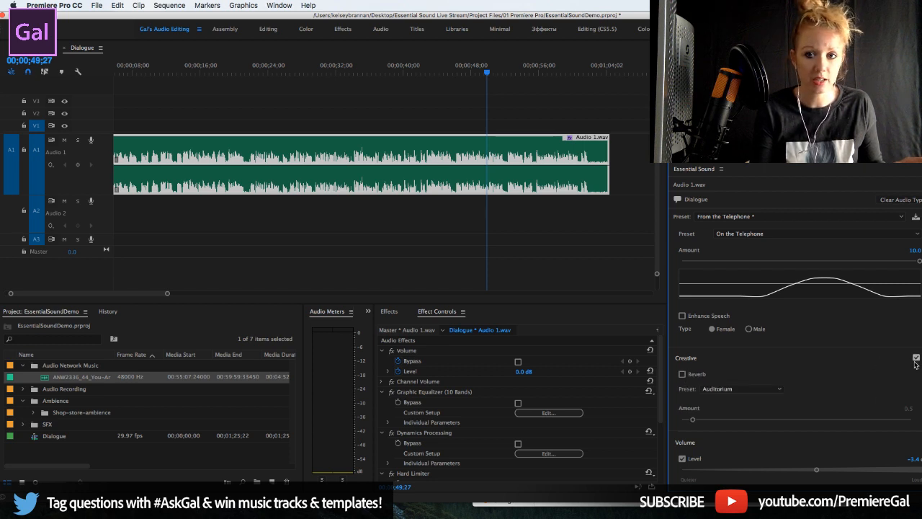
pyautogui.click(682, 375)
pyautogui.click(721, 392)
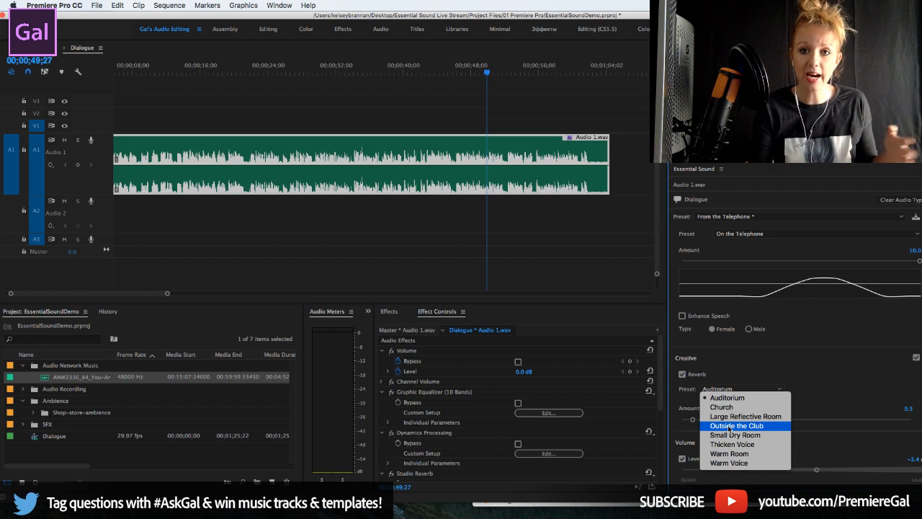
pyautogui.click(730, 425)
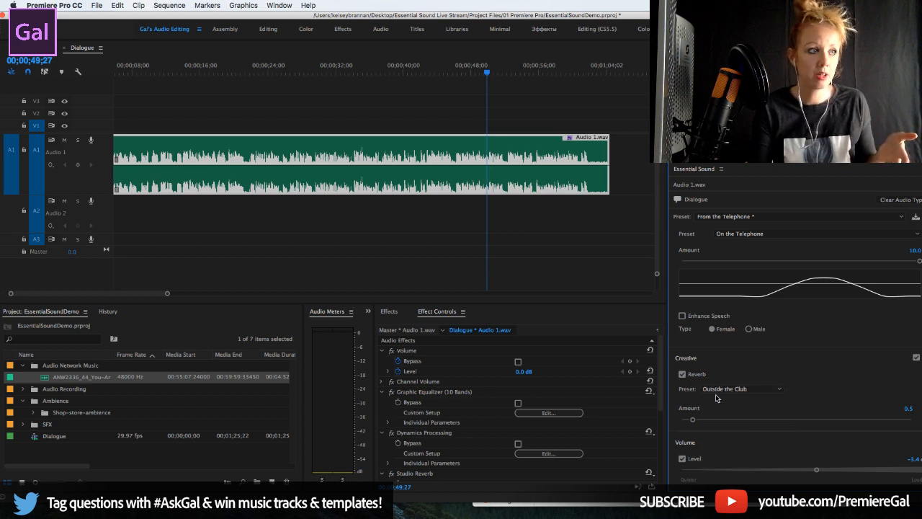
pyautogui.moveTo(482, 72); pyautogui.dragTo(461, 71)
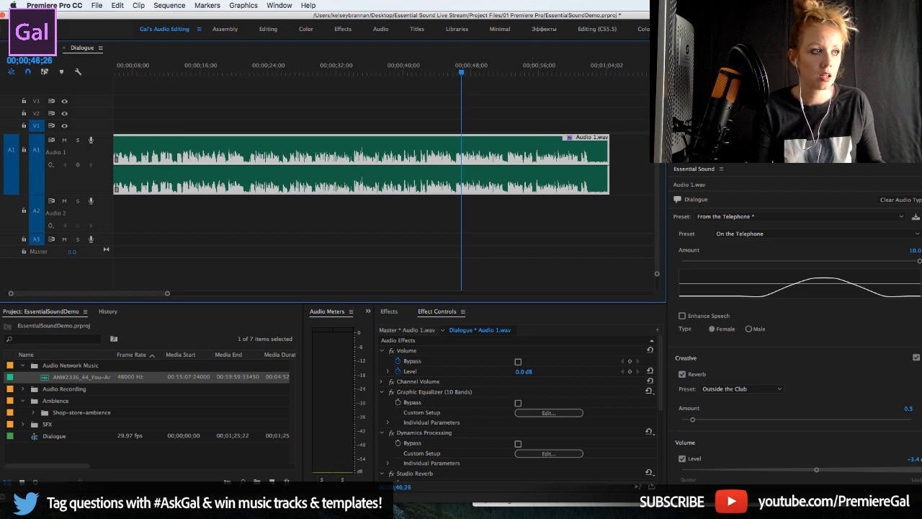
pyautogui.press('space')
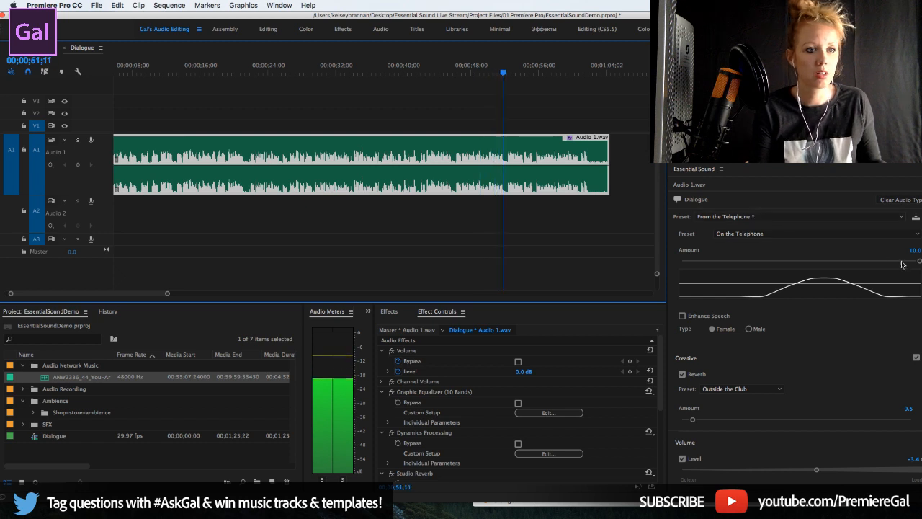
# - Try an EQ Amount of 6.2 while playing Audio 1.wav from 00;00;30;28 to 00;00;32;13, and return the amount to 10.0
pyautogui.moveTo(914, 261); pyautogui.dragTo(829, 260)
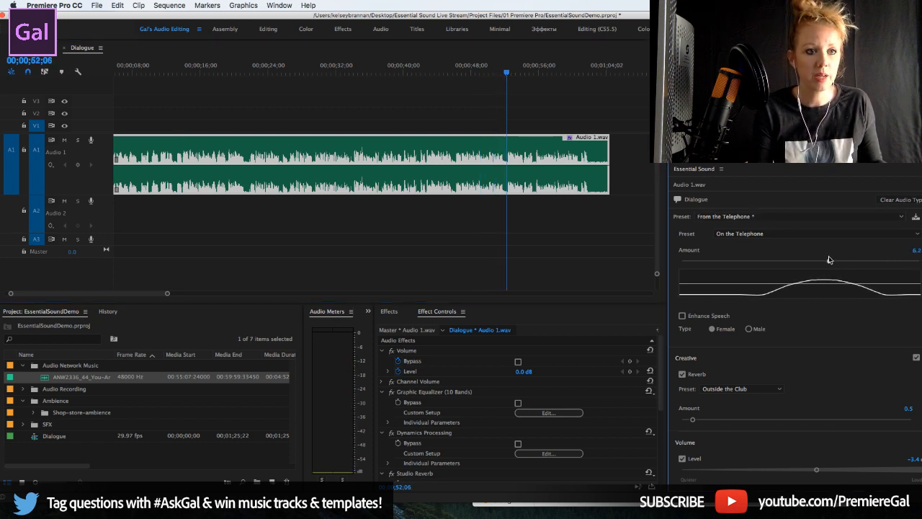
pyautogui.click(325, 72)
pyautogui.moveTo(326, 72); pyautogui.dragTo(331, 78)
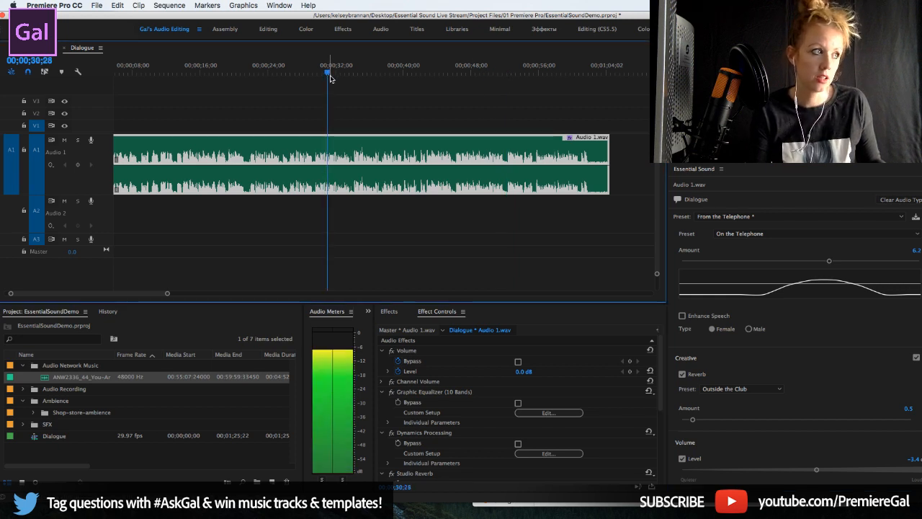
pyautogui.press('space')
pyautogui.press('space')
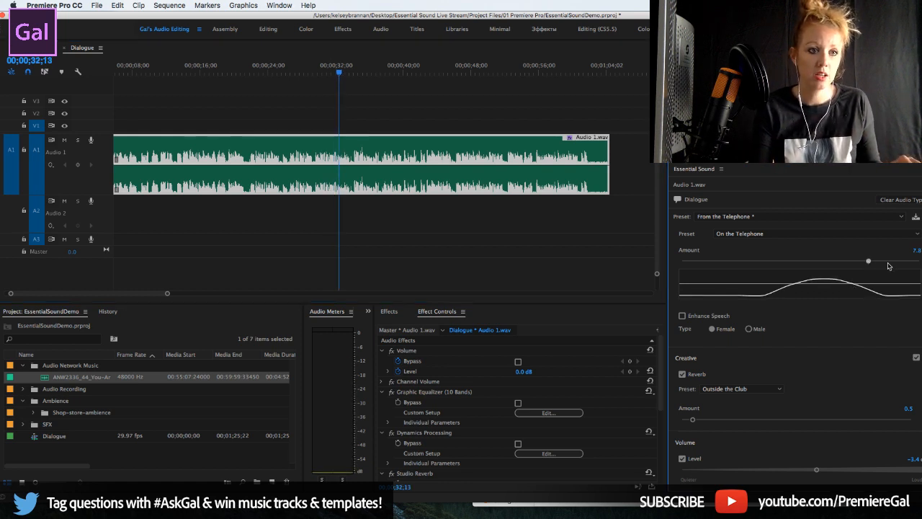
pyautogui.moveTo(891, 264); pyautogui.dragTo(919, 262)
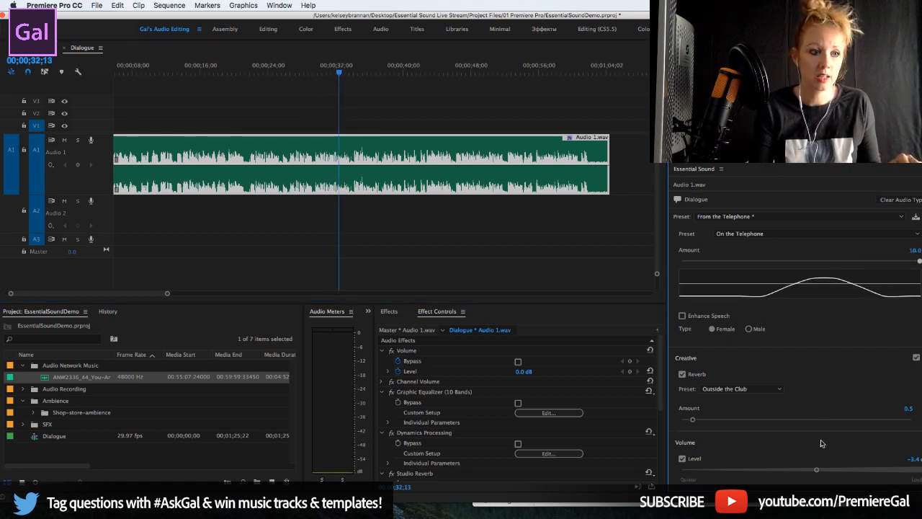
# - Play Audio 1.wav from 00;00;32;13 to 00;00;36;26 to hear the telephone EQ at full amount
pyautogui.scroll(4, 864, 324)
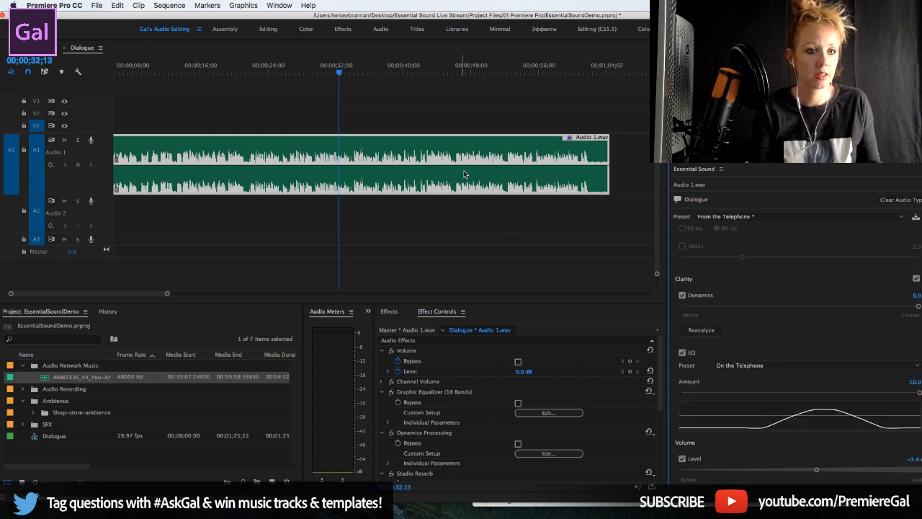
pyautogui.press('space')
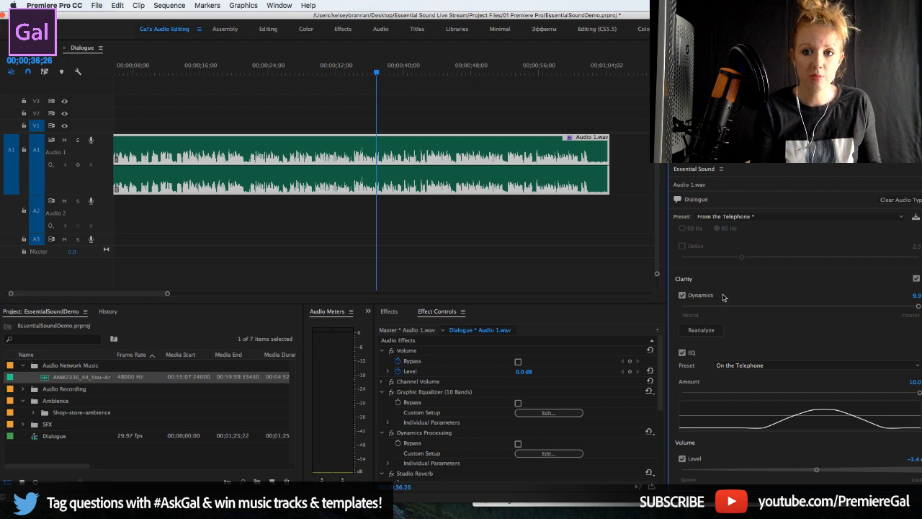
# - Shift the program window so the whole Essential Sound panel shows, and try Clarity Dynamics at 1.6 before setting it to 10.0
pyautogui.moveTo(691, 15); pyautogui.dragTo(676, 15)
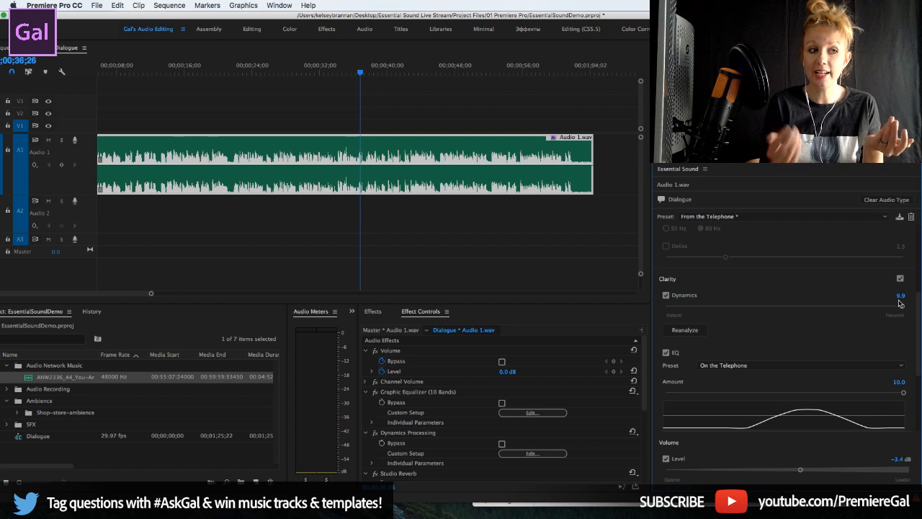
pyautogui.moveTo(899, 304); pyautogui.dragTo(703, 311)
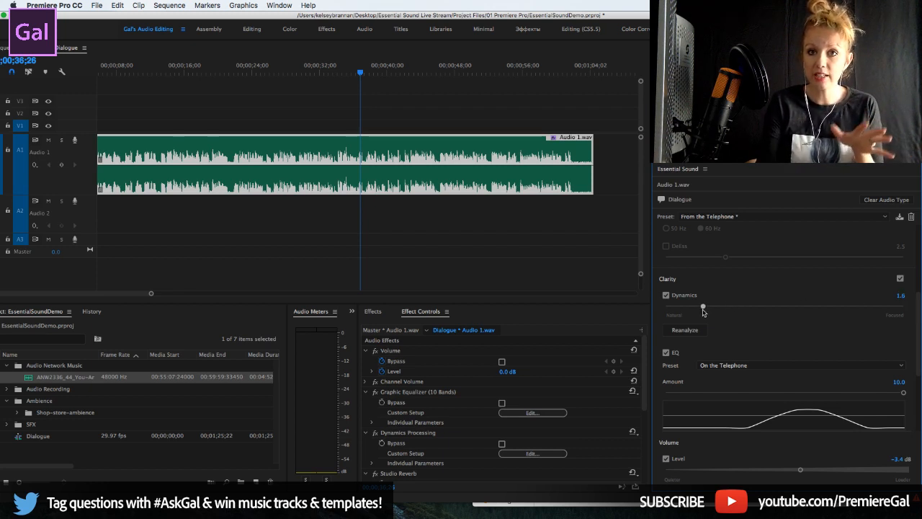
pyautogui.moveTo(704, 311); pyautogui.dragTo(904, 317)
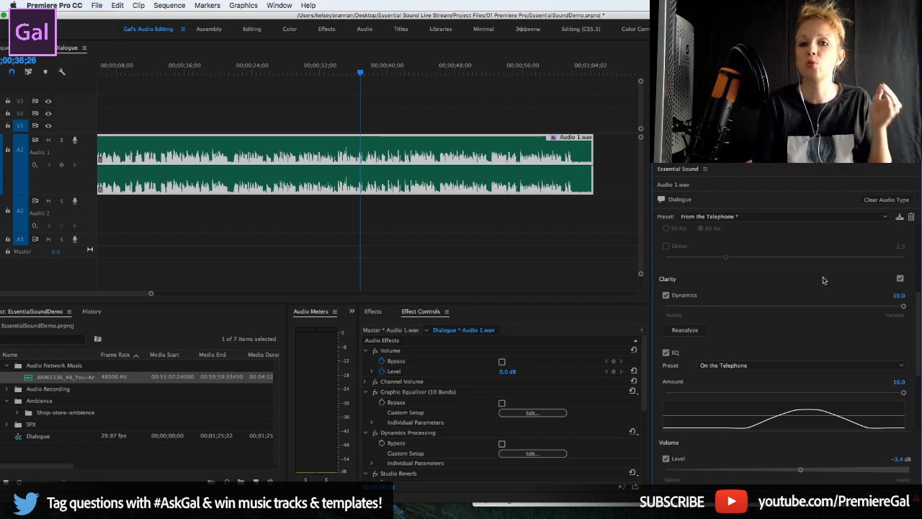
# - Apply the Podcast Voice dialogue preset to Audio 1.wav and play the clip from 00;00;36;26 to 00;00;44;18
pyautogui.click(767, 221)
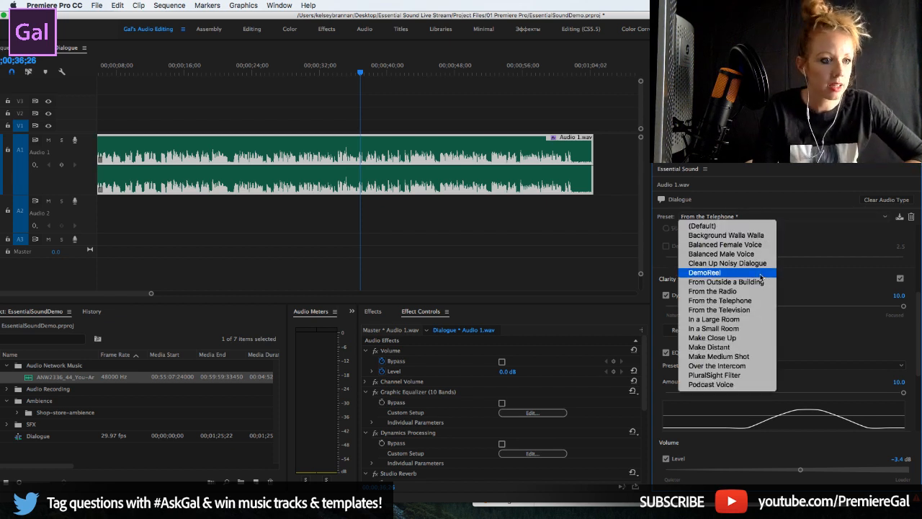
pyautogui.click(752, 385)
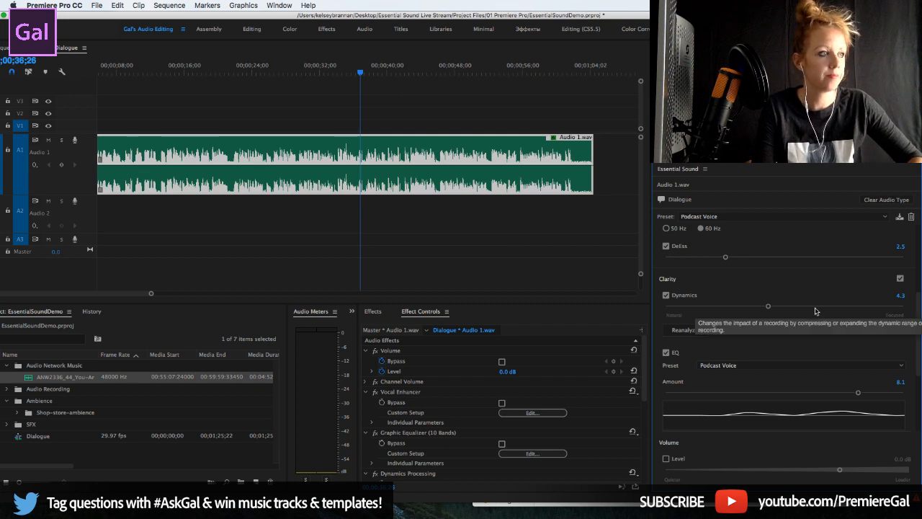
pyautogui.press('space')
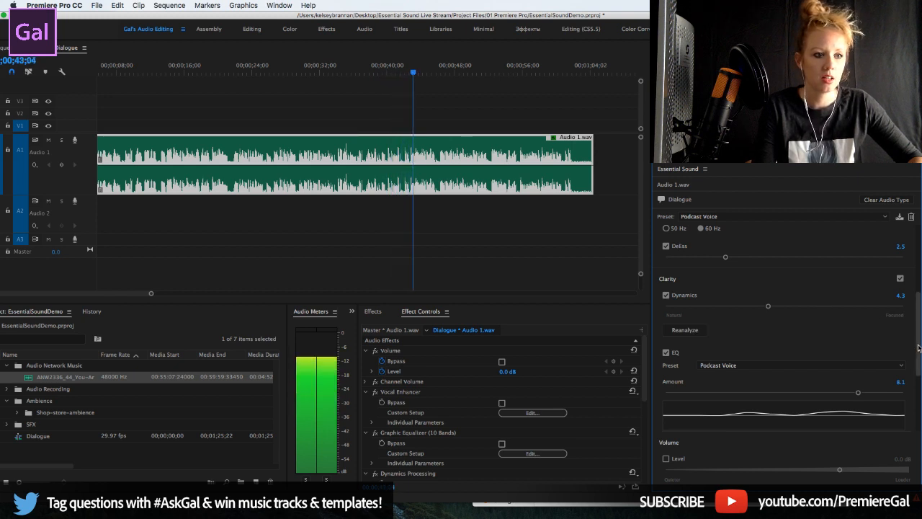
pyautogui.press('space')
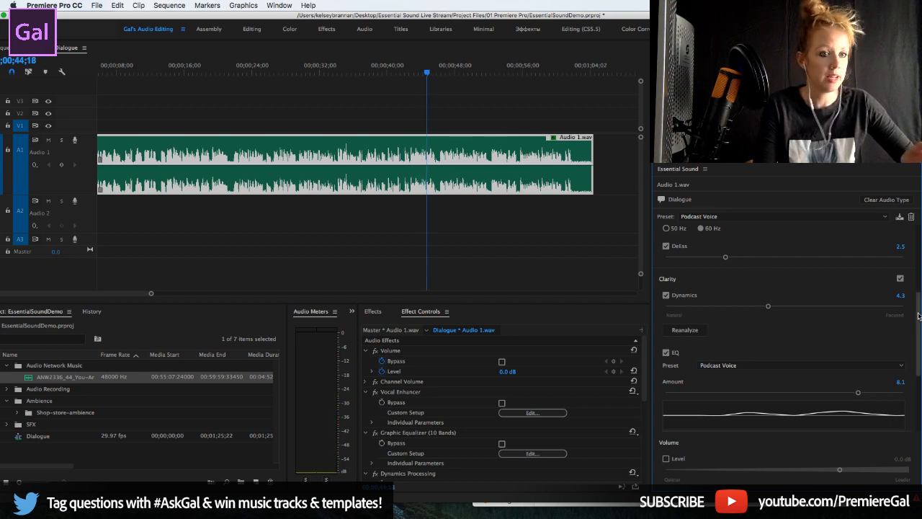
# - Review the Enhance Speech, Repair and Clarity settings of Audio 1.wav and the CrumplePop AudioDenoise effect in its effect list
pyautogui.moveTo(918, 317); pyautogui.dragTo(919, 360)
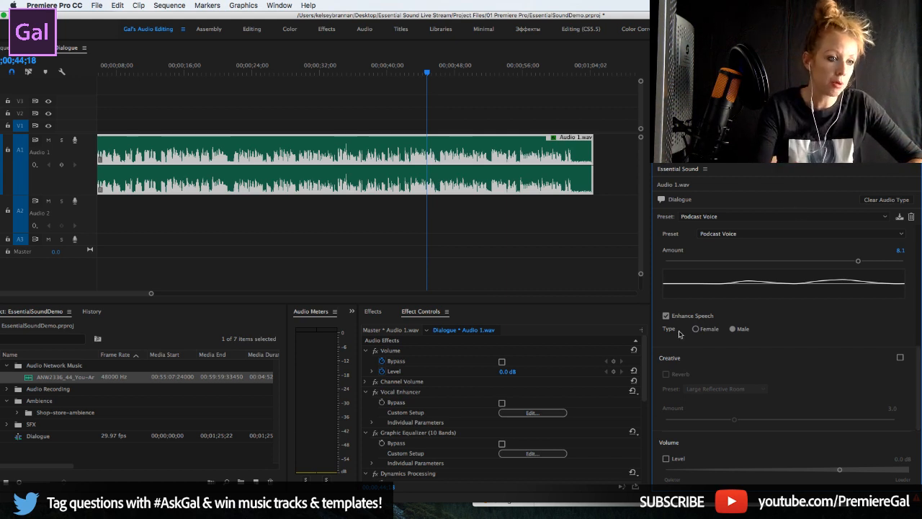
pyautogui.moveTo(643, 379); pyautogui.dragTo(646, 465)
pyautogui.click(445, 416)
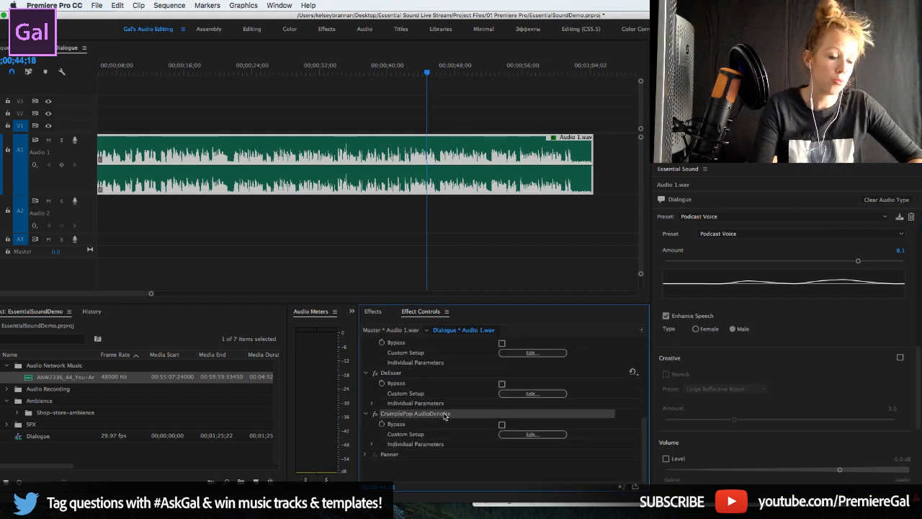
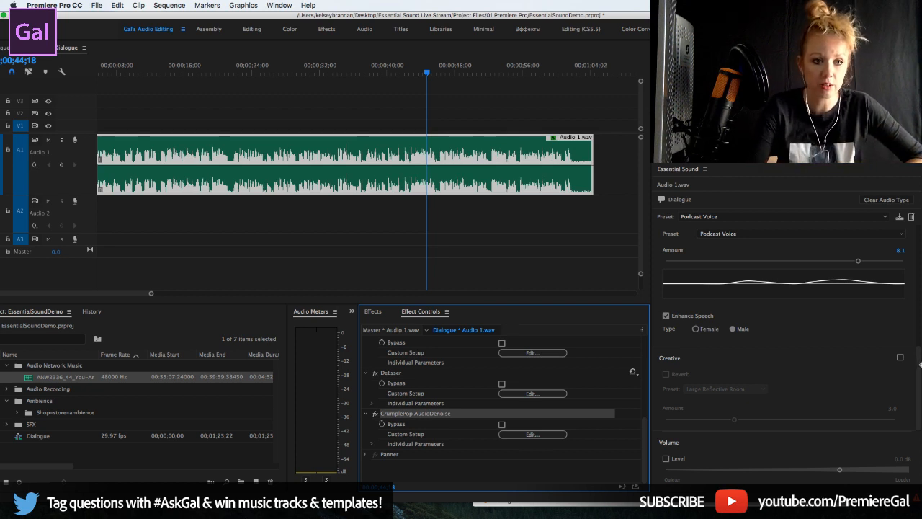
pyautogui.scroll(5, 918, 305)
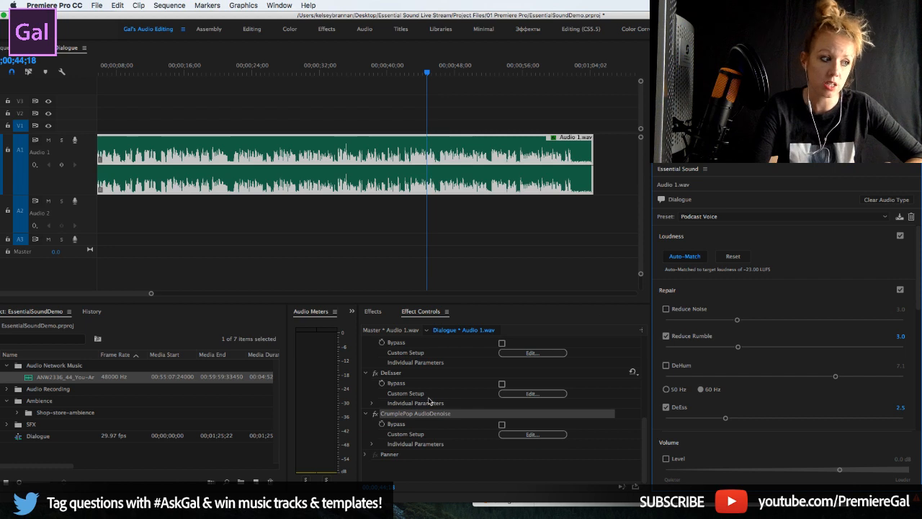
pyautogui.click(377, 312)
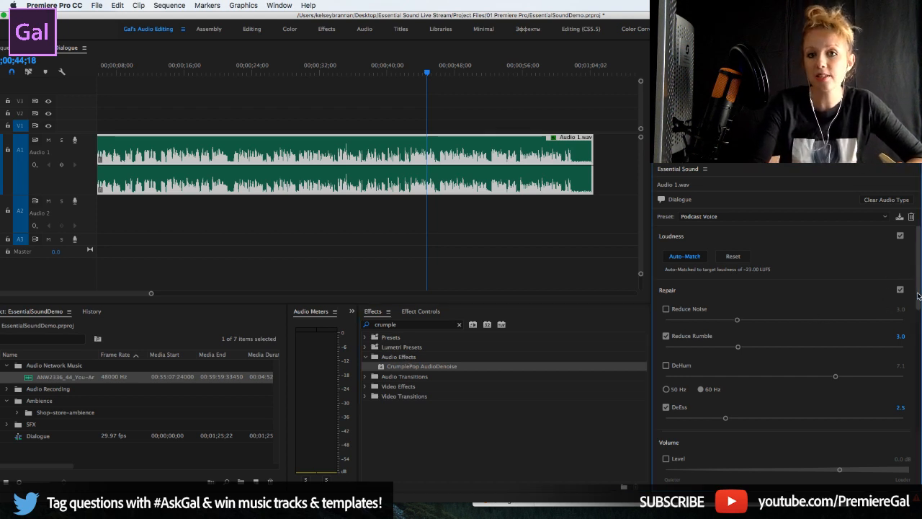
pyautogui.moveTo(918, 295); pyautogui.dragTo(915, 366)
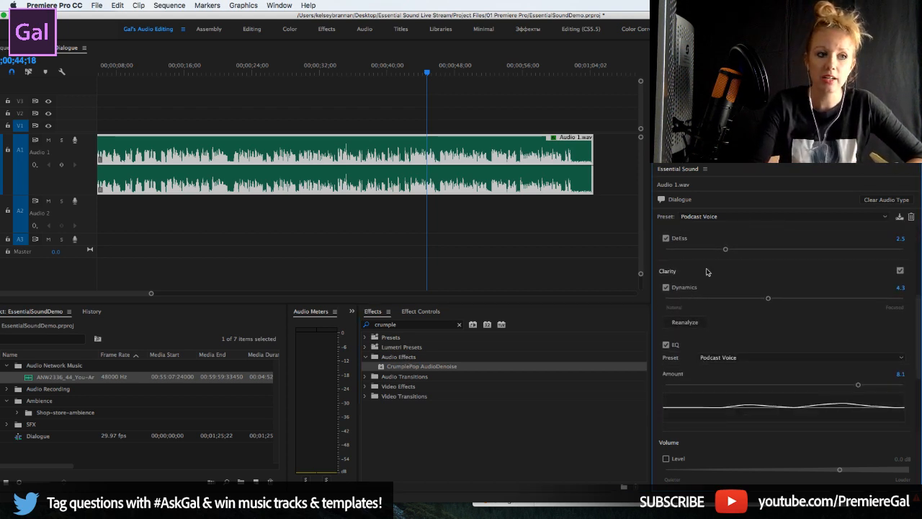
pyautogui.scroll(-2, 918, 331)
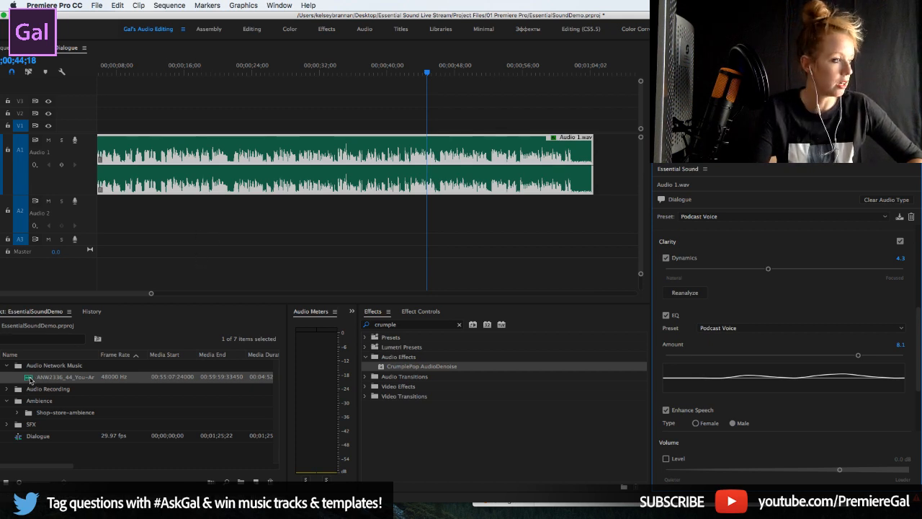
# - Add ANW2336_44_You-Are-Liquid-Sun-2.wav to track Audio 2 and align its start with the beginning of the sequence
pyautogui.moveTo(30, 379); pyautogui.dragTo(205, 294)
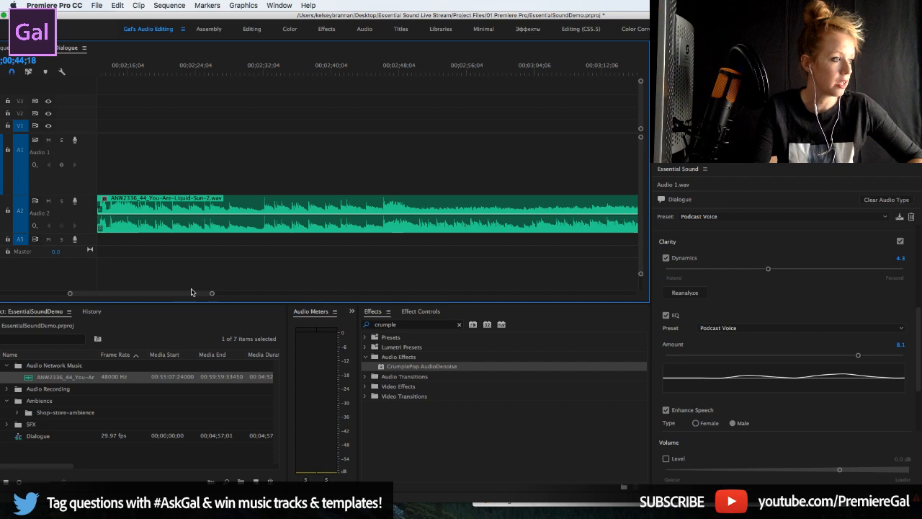
pyautogui.moveTo(193, 293); pyautogui.dragTo(57, 298)
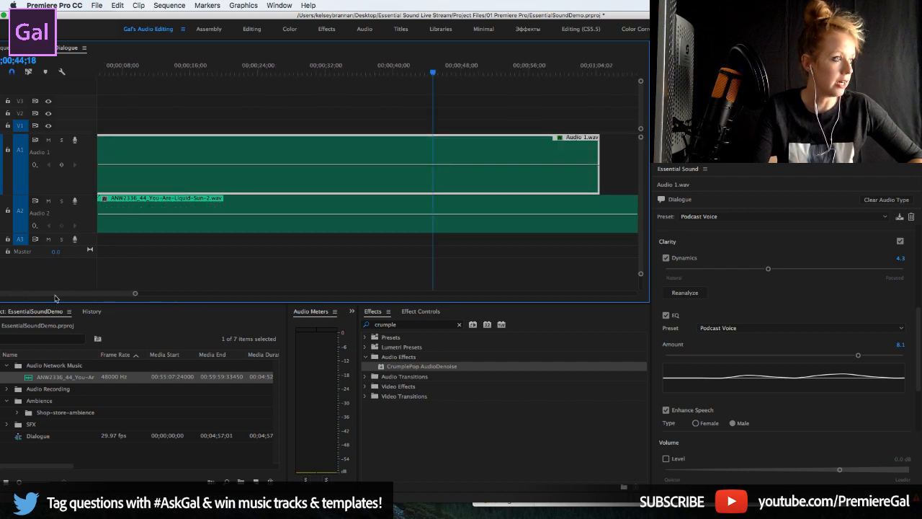
pyautogui.click(156, 208)
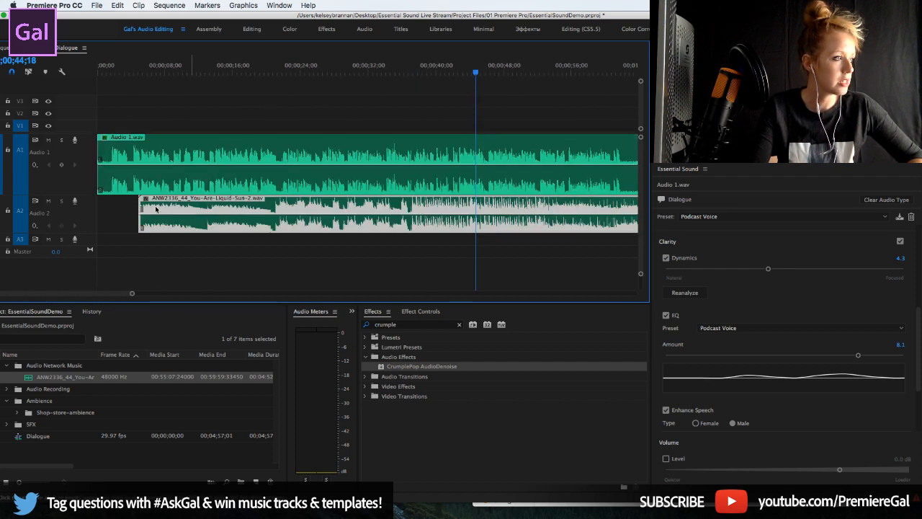
pyautogui.moveTo(127, 214); pyautogui.dragTo(109, 218)
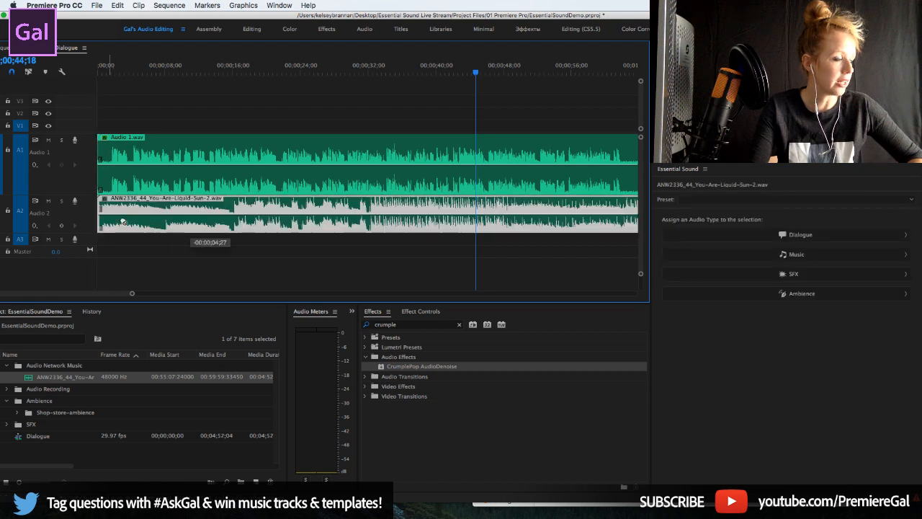
# - Play the dialogue and music together from 00;00;17;04 to 00;00;20;15 to judge the unadjusted mix
pyautogui.click(187, 68)
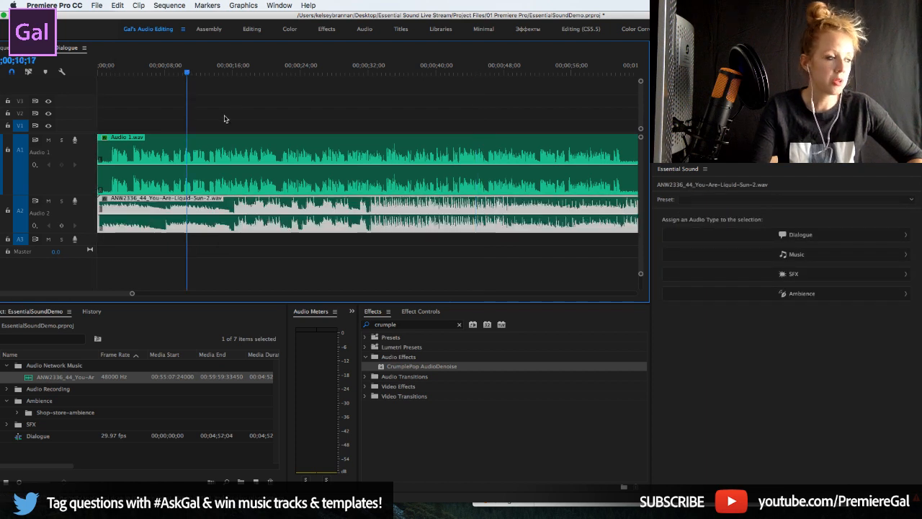
pyautogui.click(243, 71)
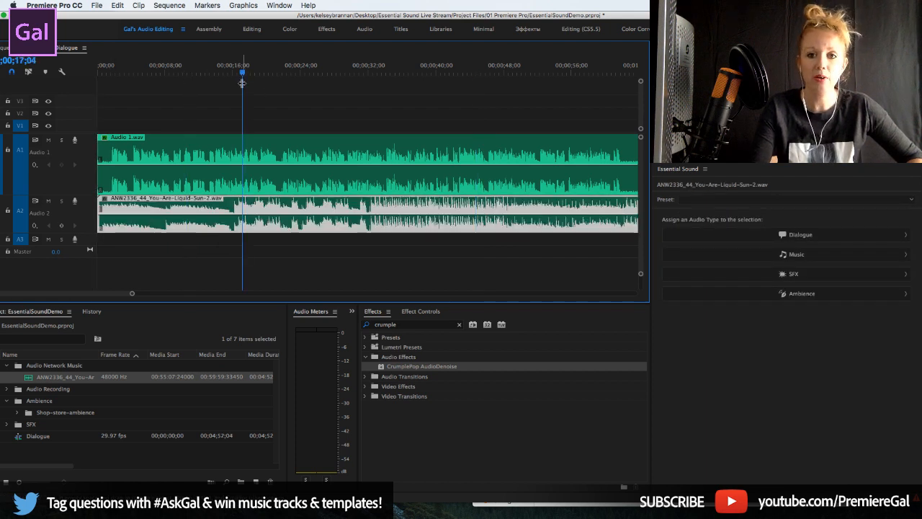
pyautogui.press('space')
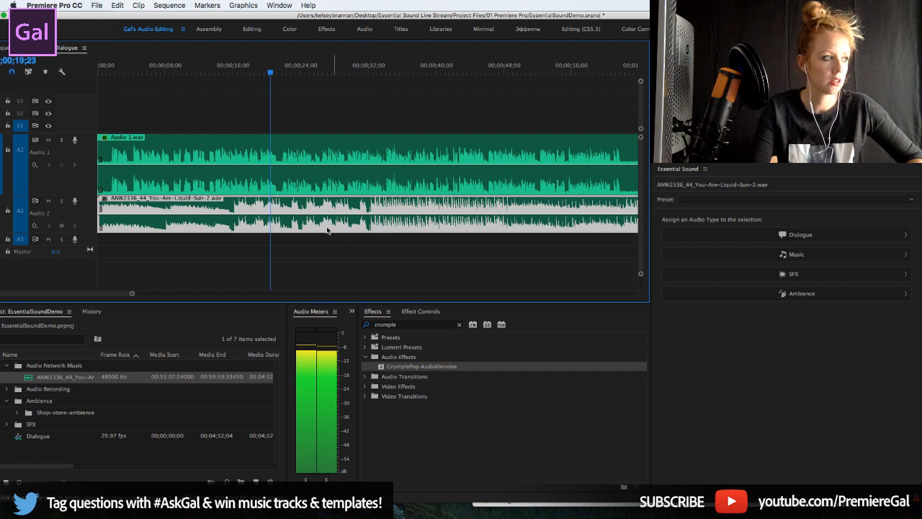
pyautogui.press('space')
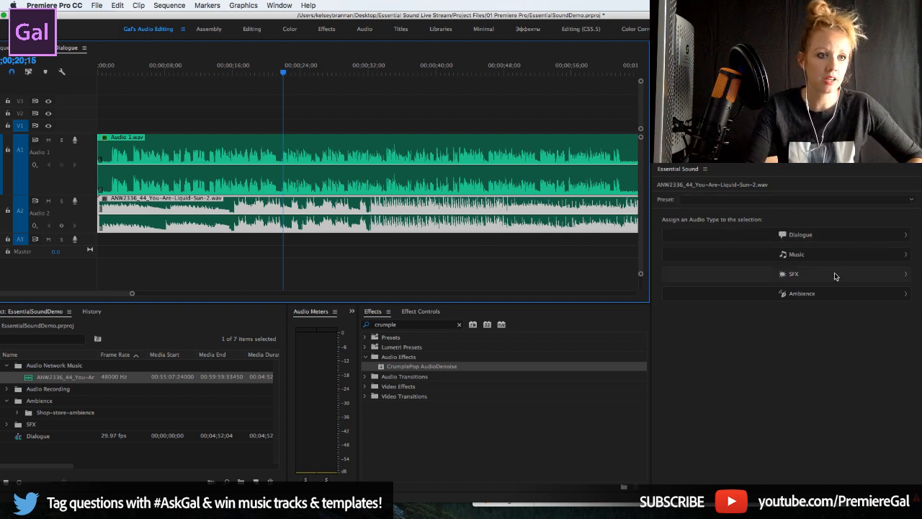
# - Assign the Music audio type to the Audio 2 clip and apply the Balanced Background Music preset
pyautogui.click(793, 255)
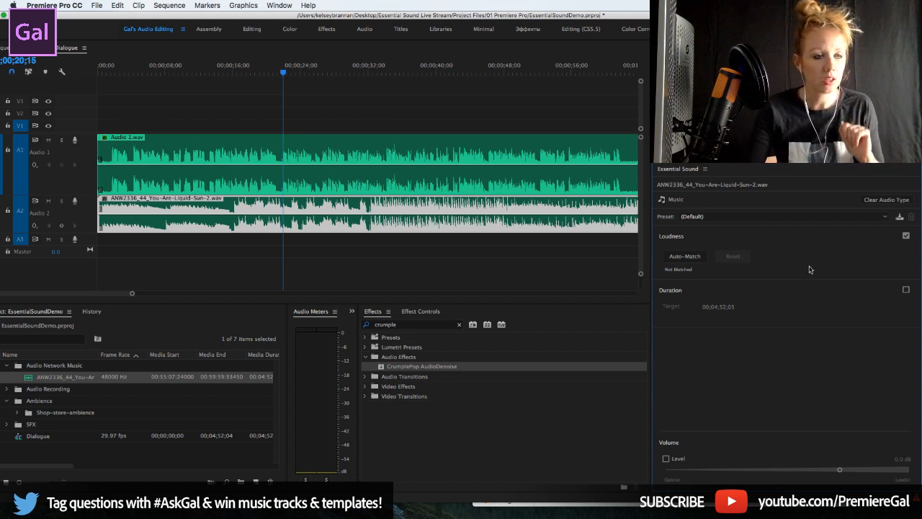
pyautogui.click(734, 217)
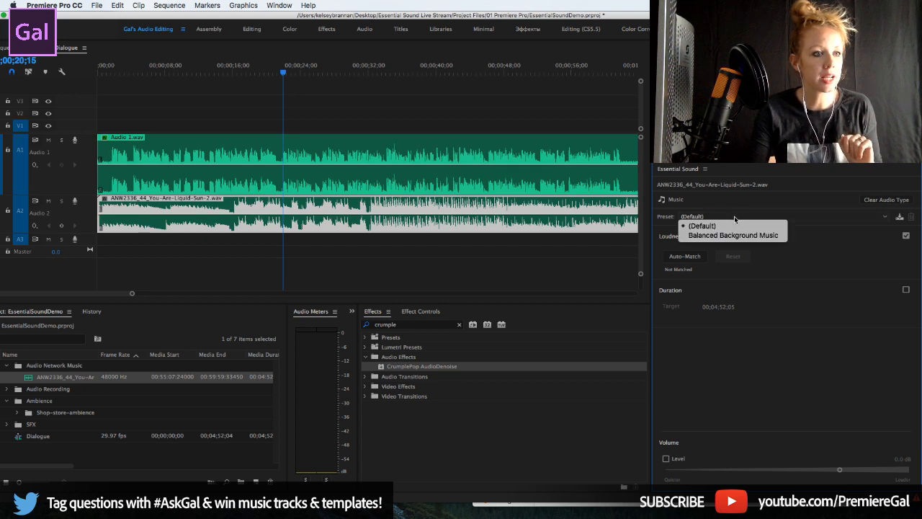
pyautogui.click(760, 216)
pyautogui.click(753, 219)
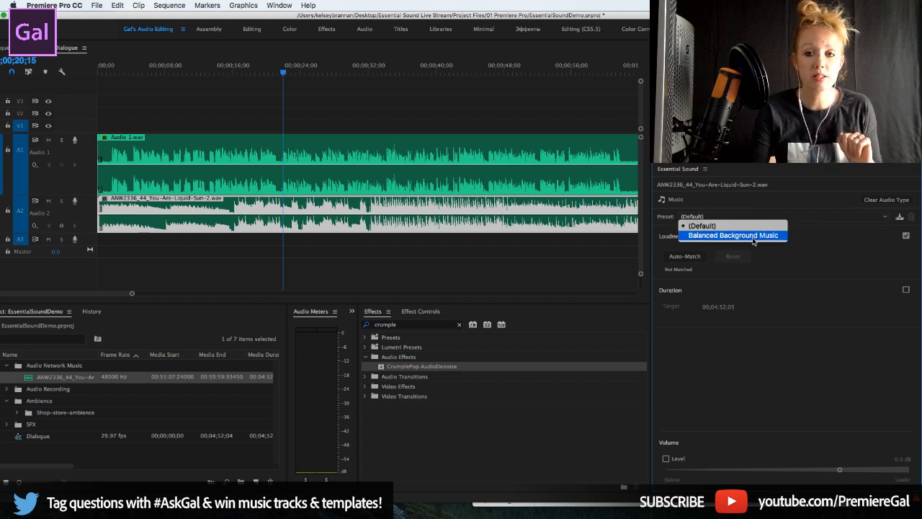
pyautogui.click(753, 235)
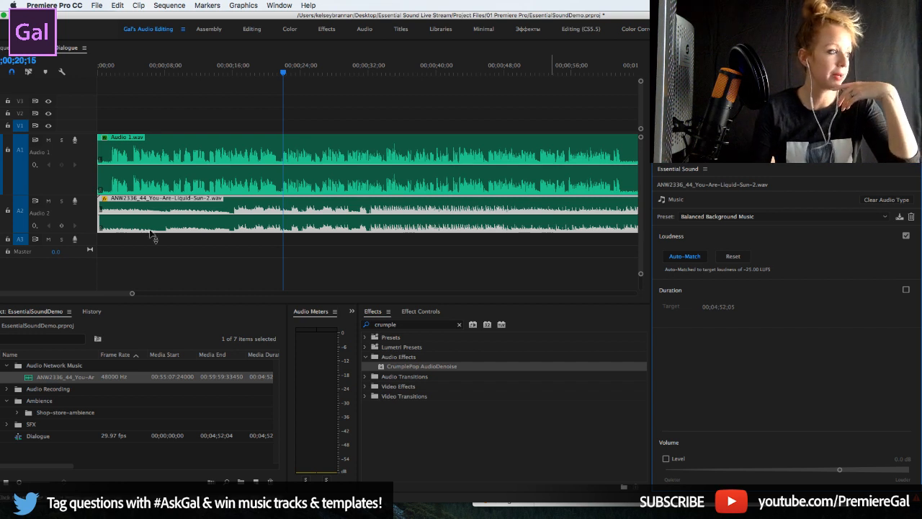
# - Play the mix with the balanced music from 00;00;19;22 to 00;00;24;21 and from 00;00;37;23 to 00;00;42;28
pyautogui.moveTo(271, 72); pyautogui.dragTo(265, 73)
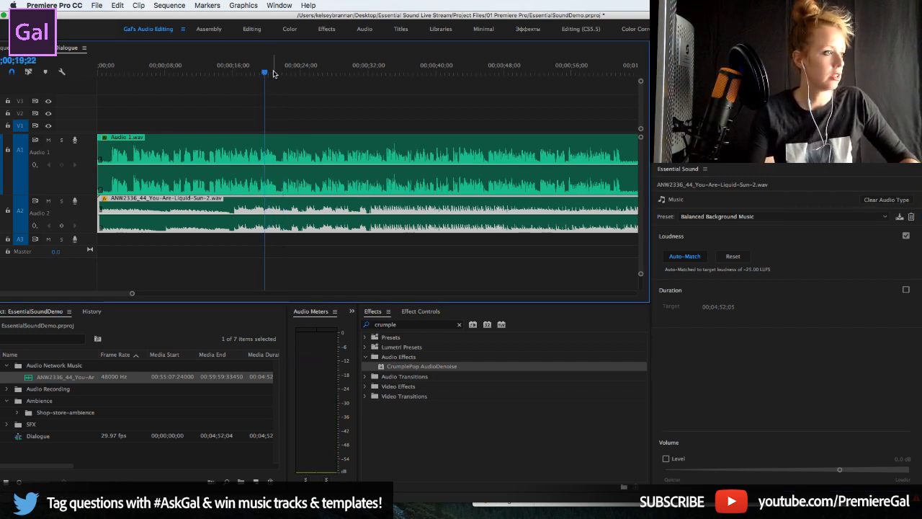
pyautogui.press('space')
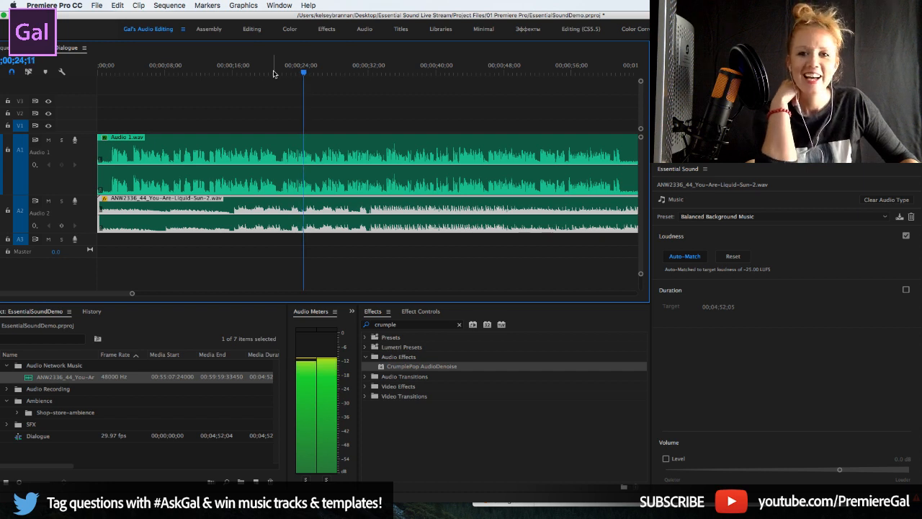
pyautogui.press('space')
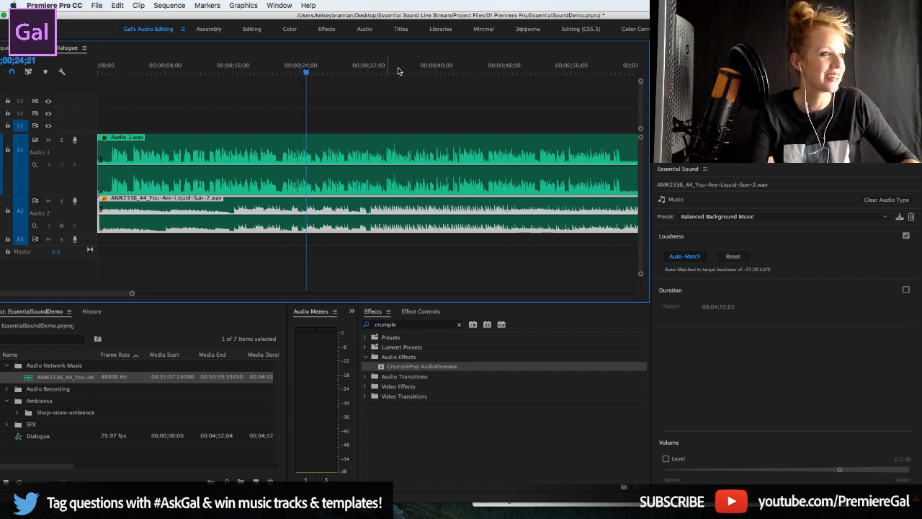
pyautogui.moveTo(430, 68); pyautogui.dragTo(418, 76)
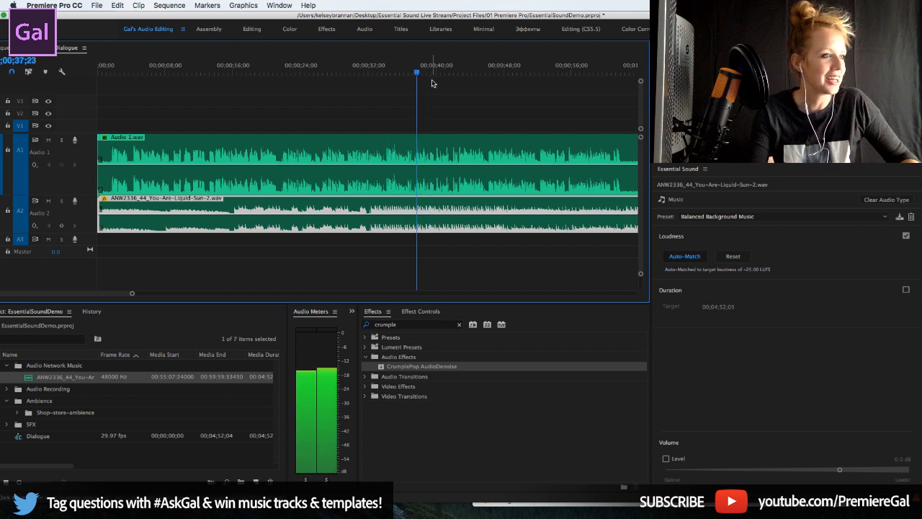
pyautogui.press('space')
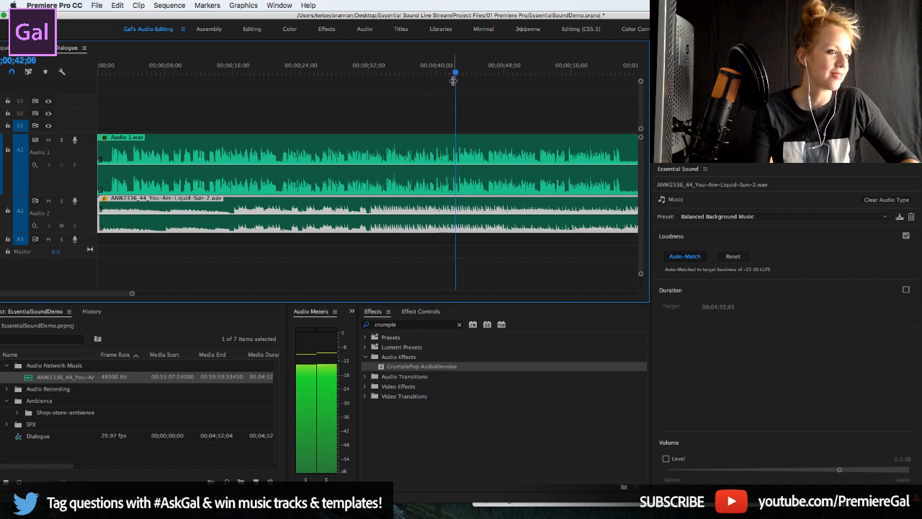
pyautogui.press('space')
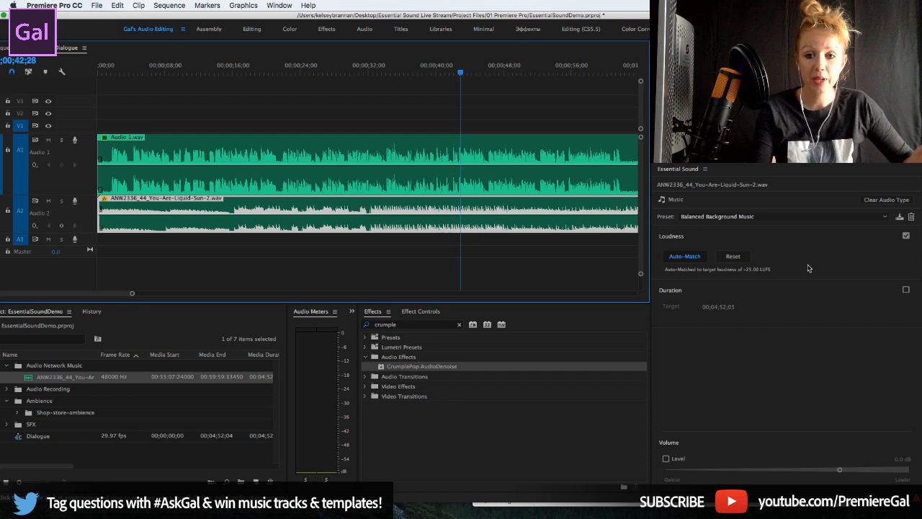
# - Enable the volume Level adjustment for the music clip and select the Hard Limiter in its effect list
pyautogui.click(668, 458)
pyautogui.click(667, 458)
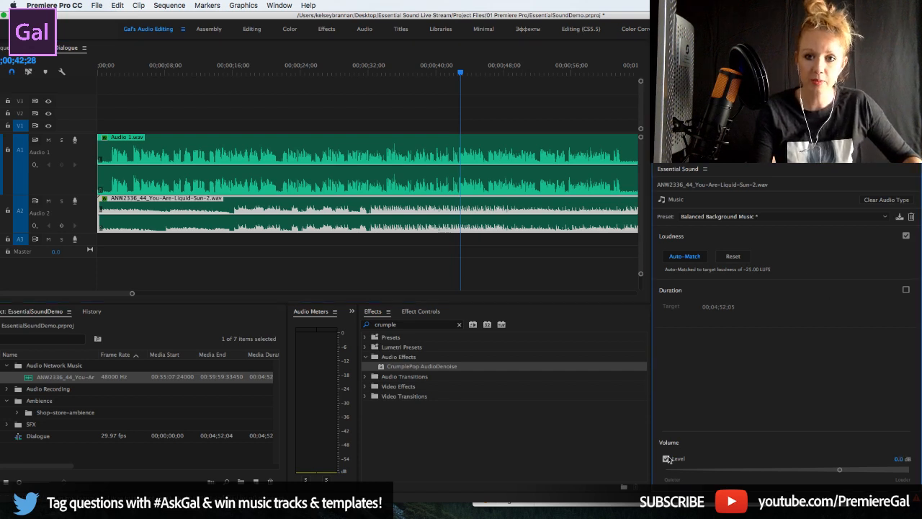
pyautogui.click(419, 312)
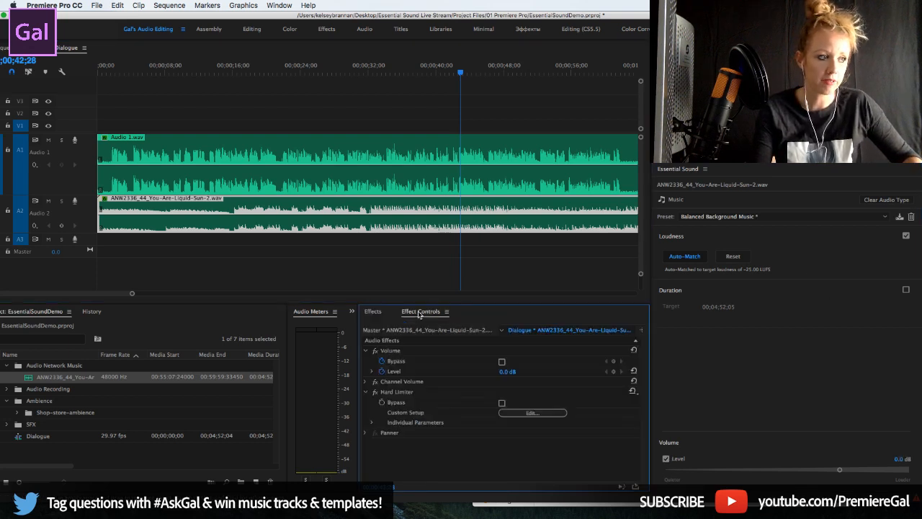
pyautogui.click(411, 393)
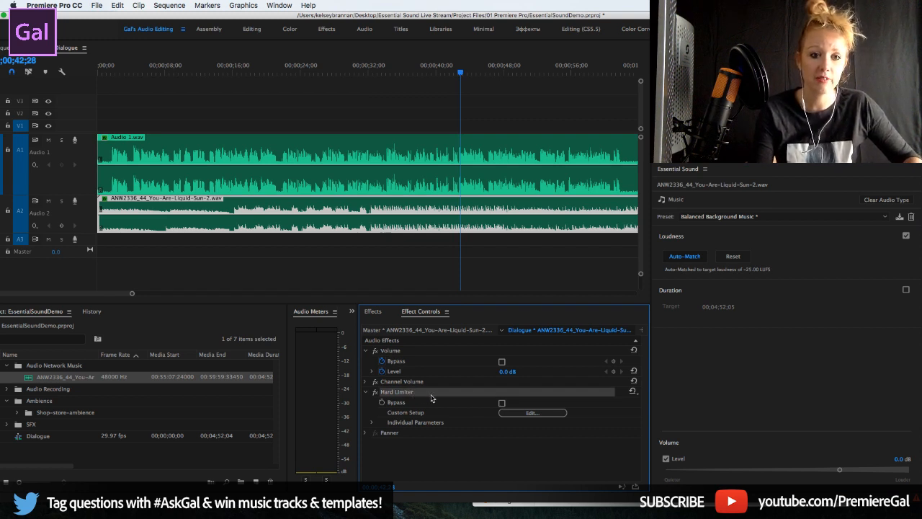
# - Lower the music clip's volume level to -5.0 dB, play from 00;00;42;28 to 00;00;48;24, and refine the level to -6.5 dB
pyautogui.click(839, 470)
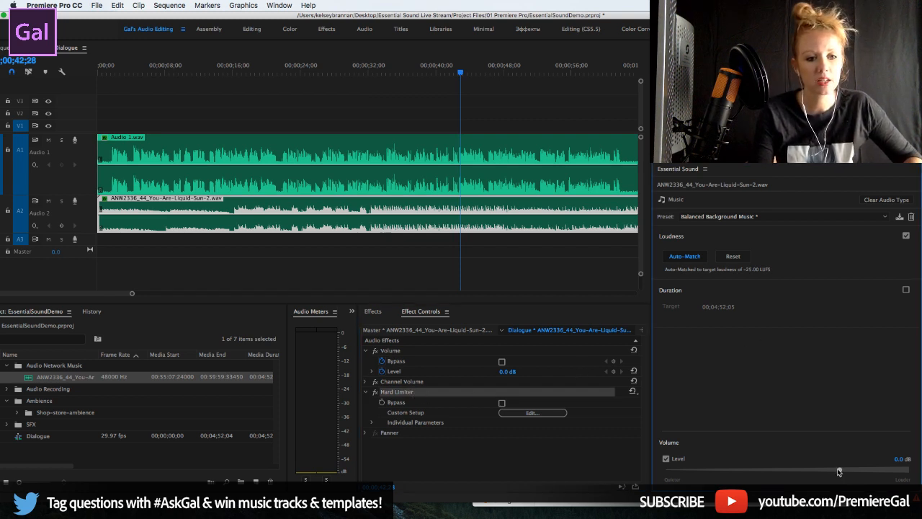
pyautogui.moveTo(840, 471); pyautogui.dragTo(798, 483)
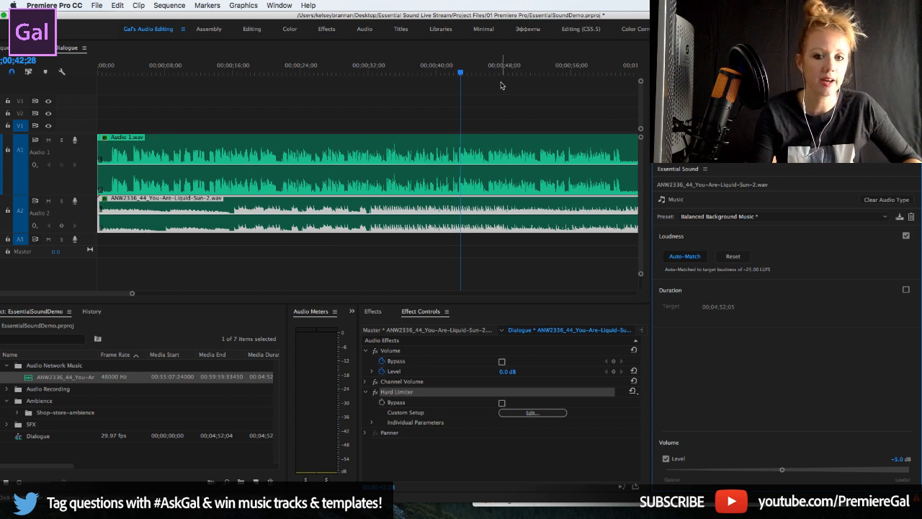
pyautogui.press('space')
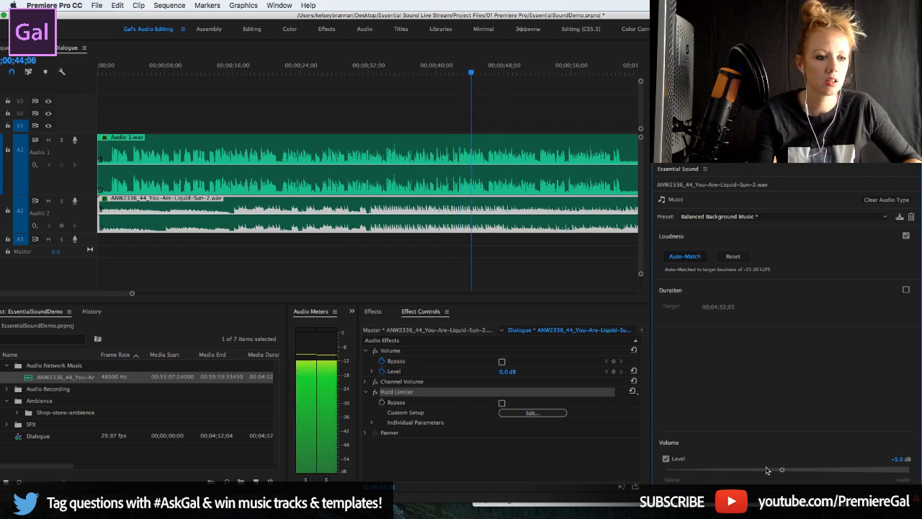
pyautogui.moveTo(766, 472); pyautogui.dragTo(764, 471)
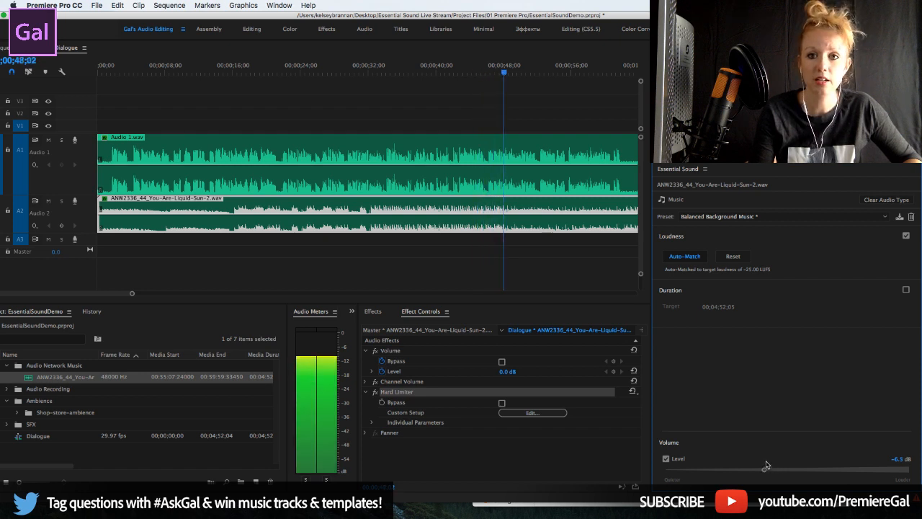
pyautogui.press('space')
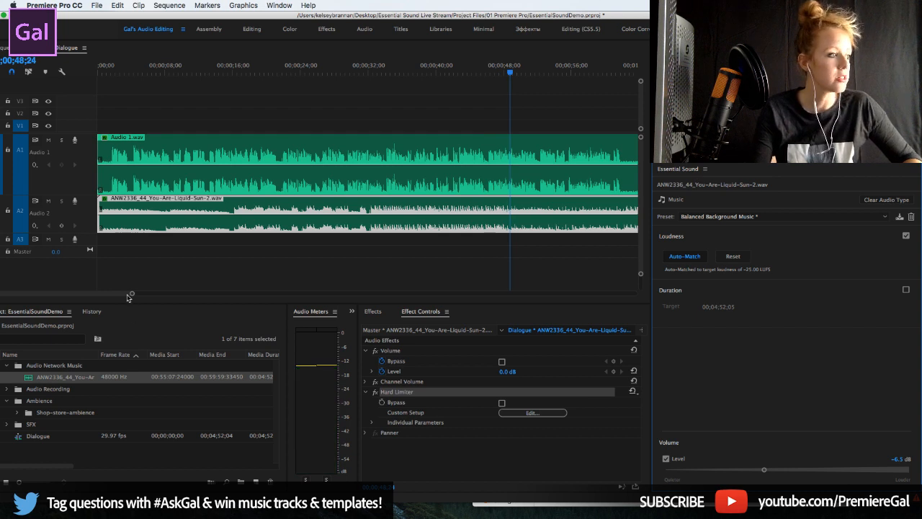
# - Add the scream clip from the SFX bin to the Audio 1 track, past the end of the music clip
pyautogui.moveTo(132, 294); pyautogui.dragTo(279, 294)
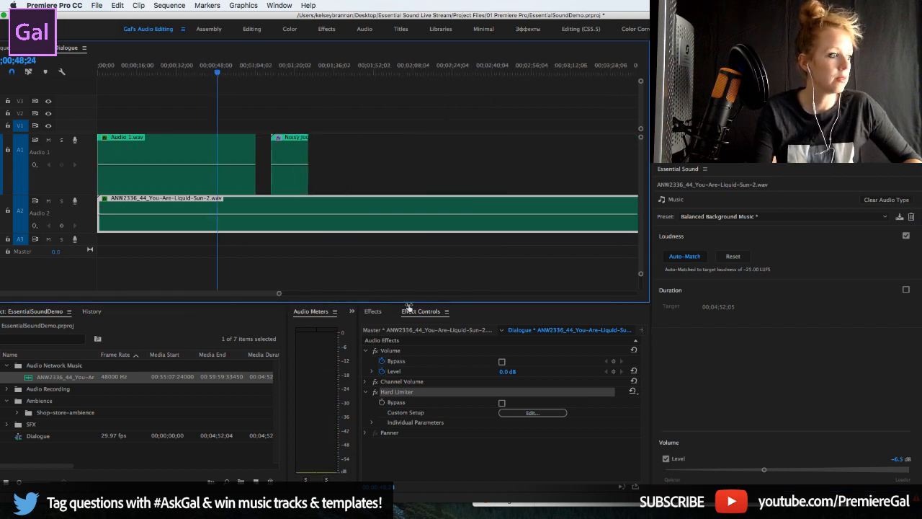
pyautogui.moveTo(409, 305); pyautogui.dragTo(425, 307)
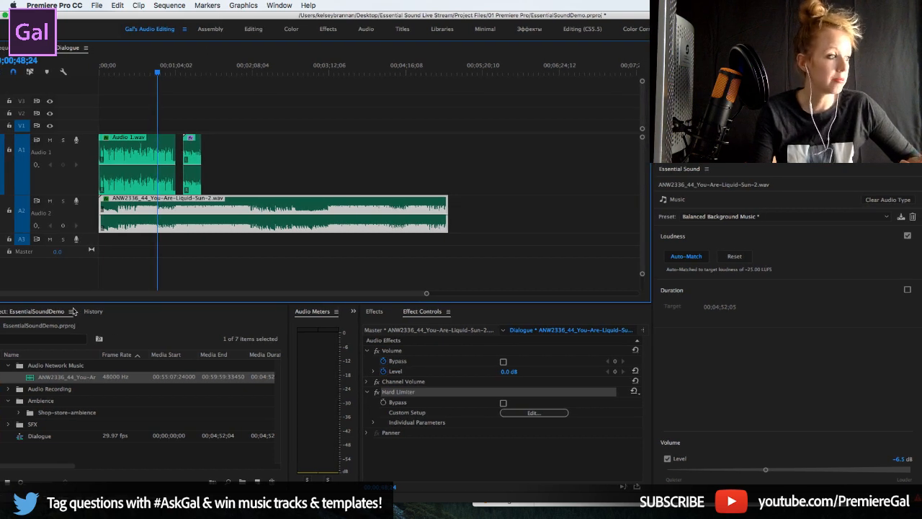
pyautogui.click(9, 365)
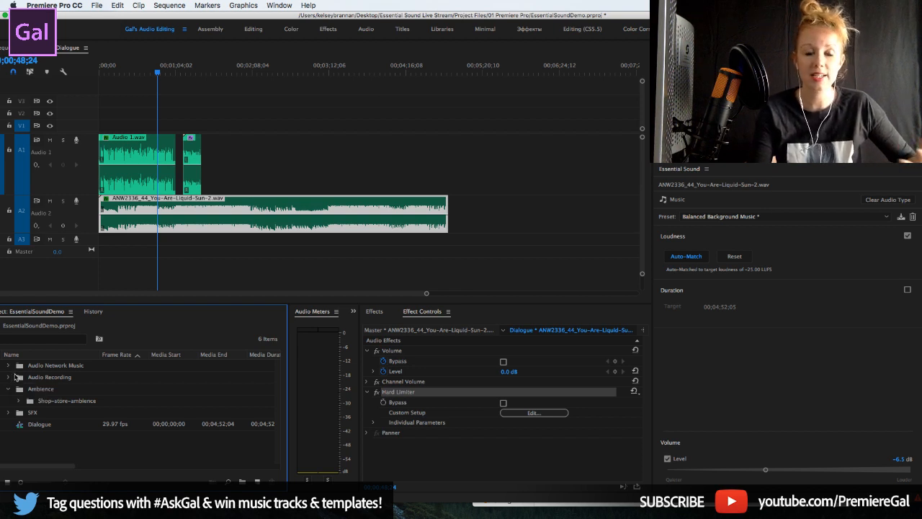
pyautogui.click(9, 377)
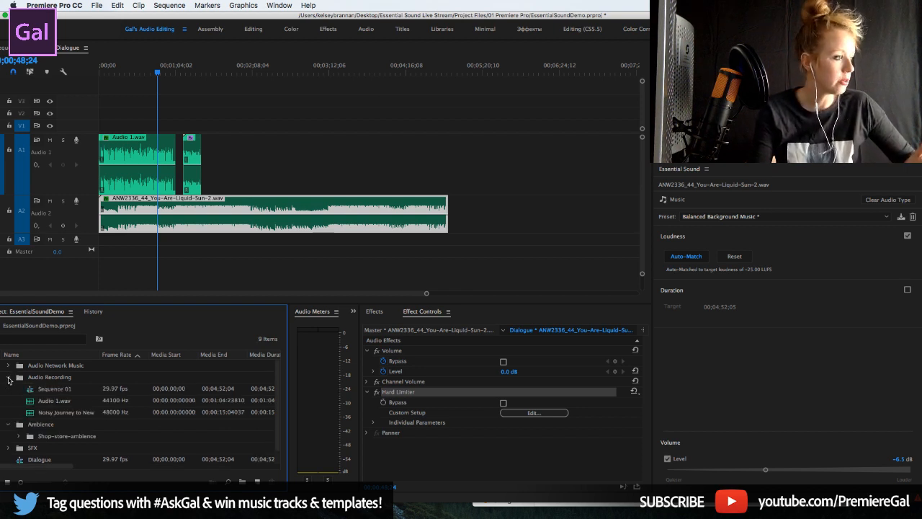
pyautogui.scroll(-1, 23, 410)
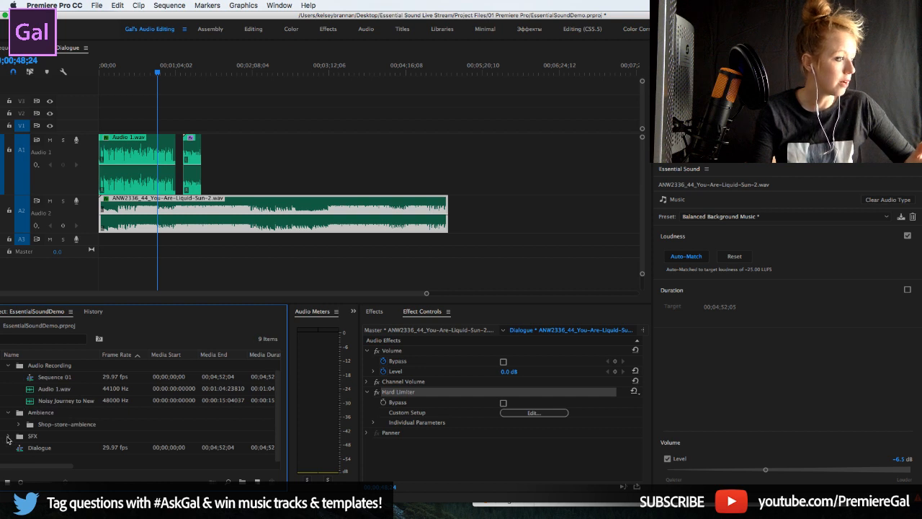
pyautogui.click(8, 437)
pyautogui.scroll(-3, 92, 431)
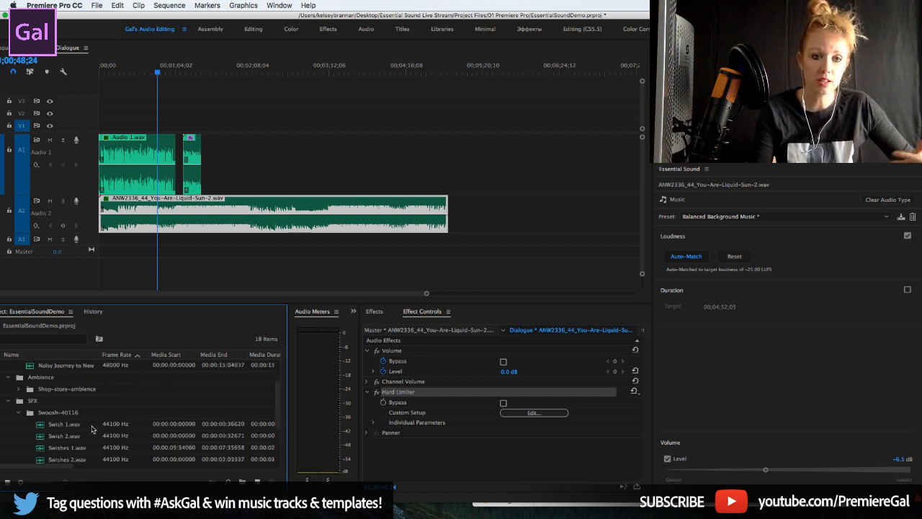
pyautogui.scroll(-6, 92, 431)
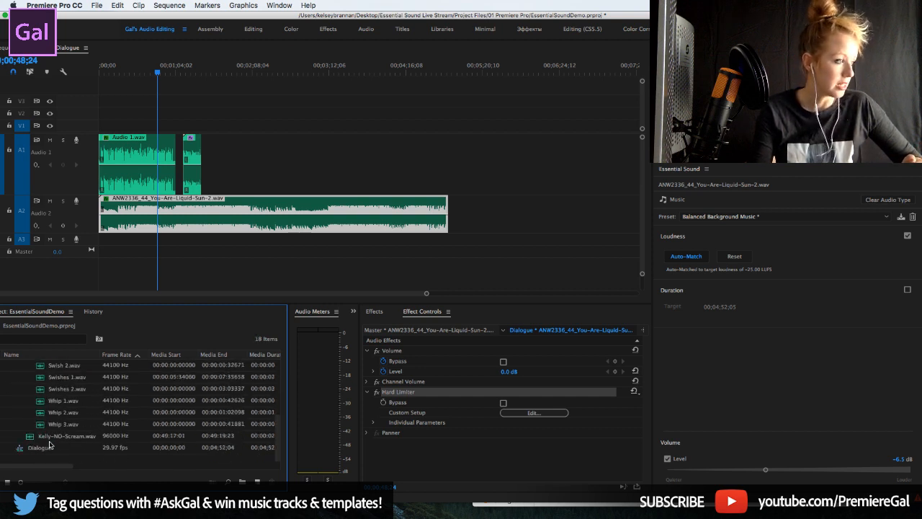
pyautogui.click(45, 438)
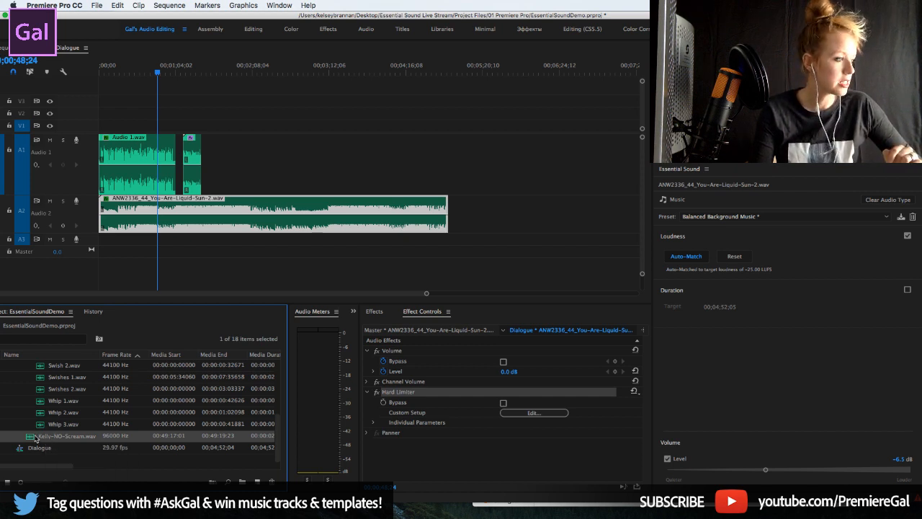
pyautogui.moveTo(41, 437); pyautogui.dragTo(480, 152)
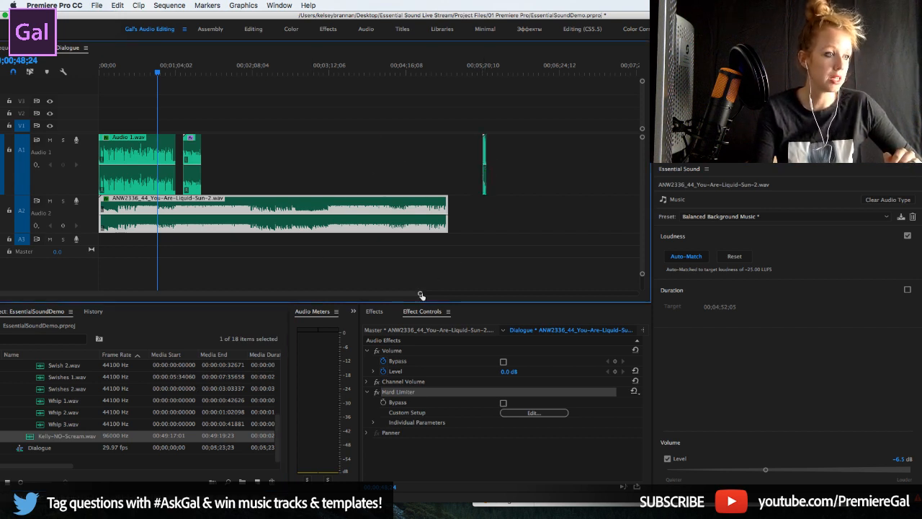
# - Play the newly placed scream clip from its beginning and check its left and right audio levels
pyautogui.moveTo(411, 293); pyautogui.dragTo(345, 293)
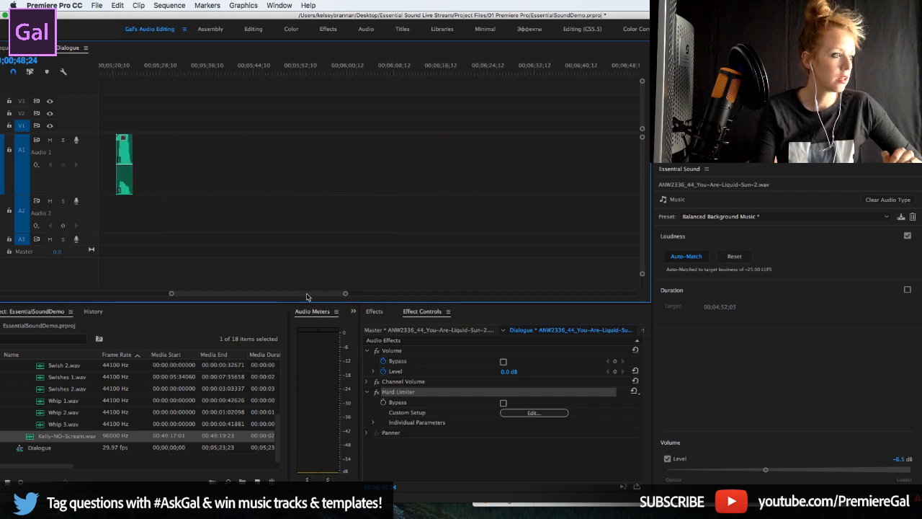
pyautogui.hscroll(-5, 310, 273)
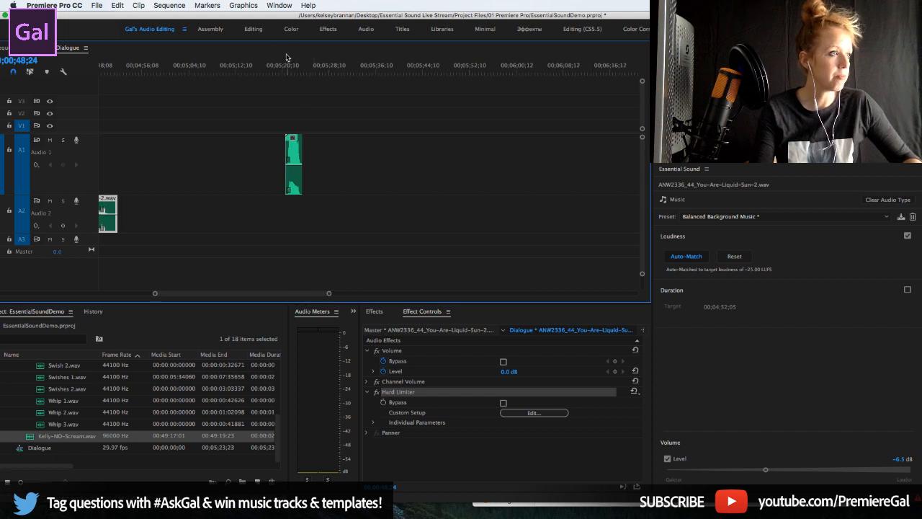
pyautogui.click(286, 65)
pyautogui.press('space')
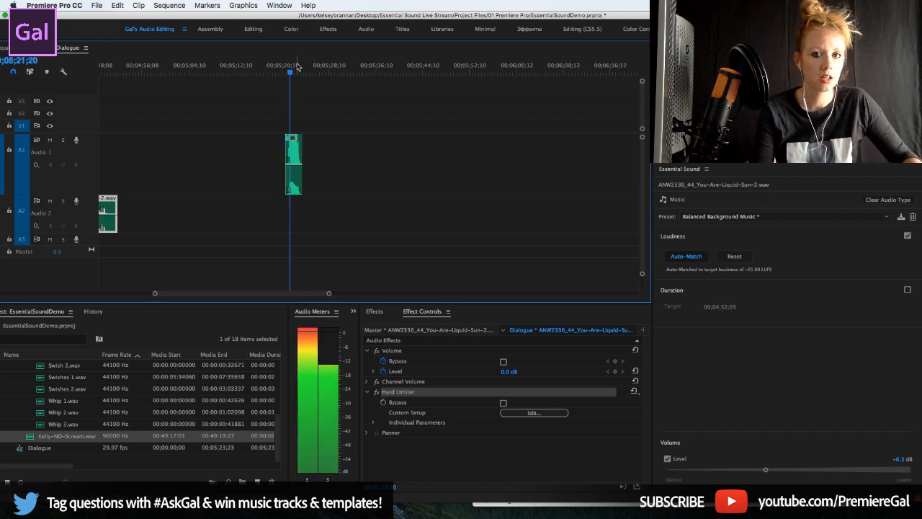
pyautogui.press('space')
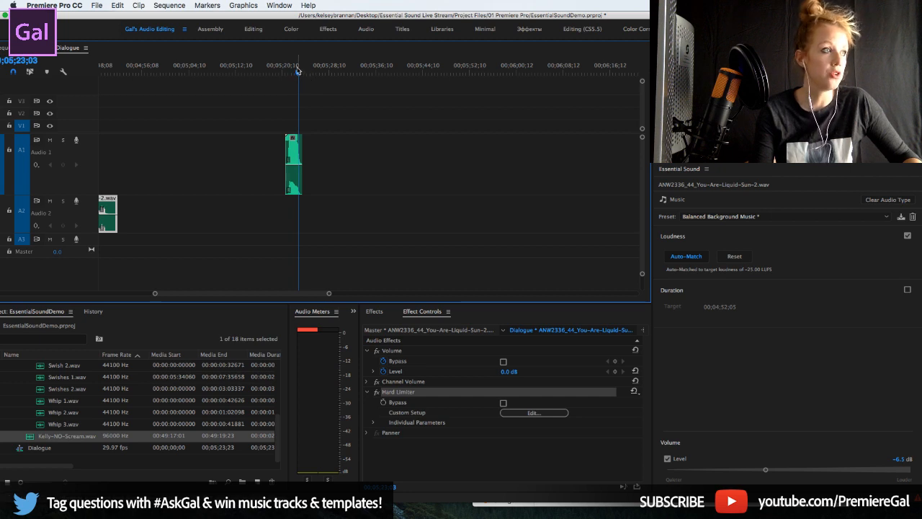
# - Modify the scream clip's audio channels so the right source channel feeds both the left and right outputs
pyautogui.moveTo(298, 72); pyautogui.dragTo(292, 71)
pyautogui.click(292, 149)
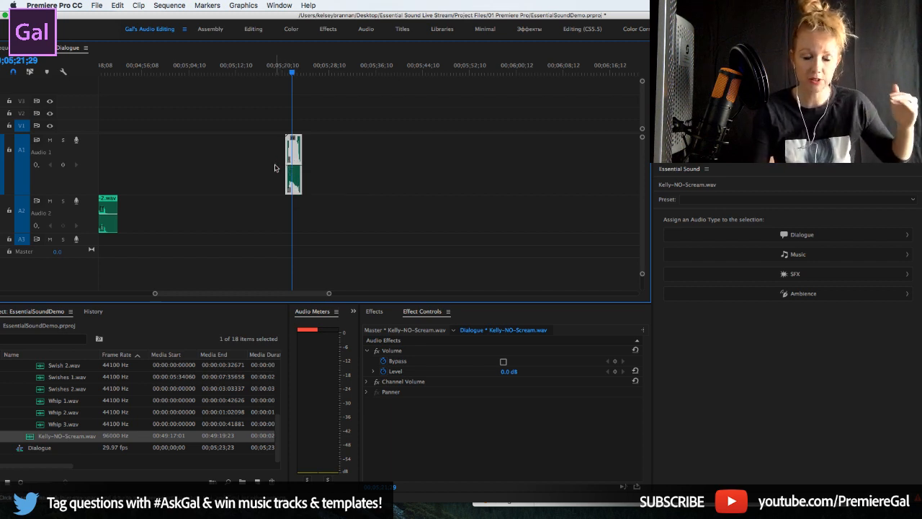
pyautogui.rightClick(296, 155)
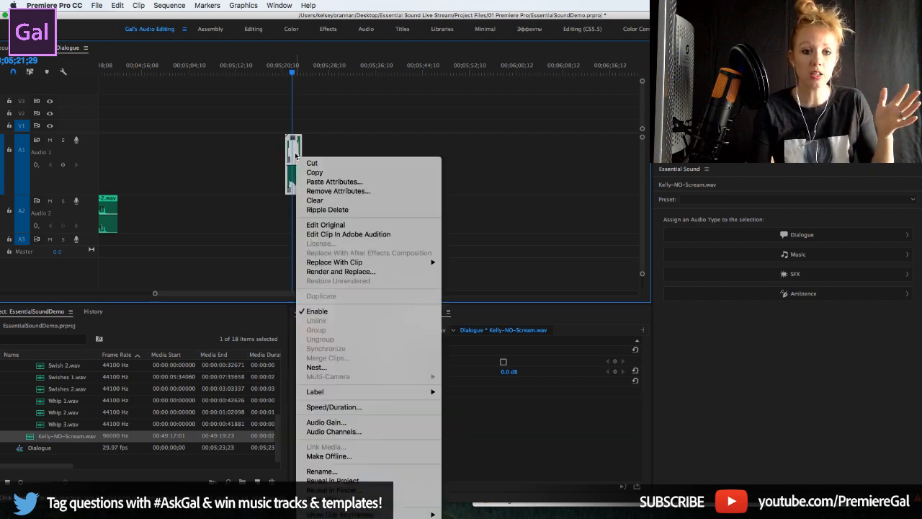
pyautogui.click(381, 433)
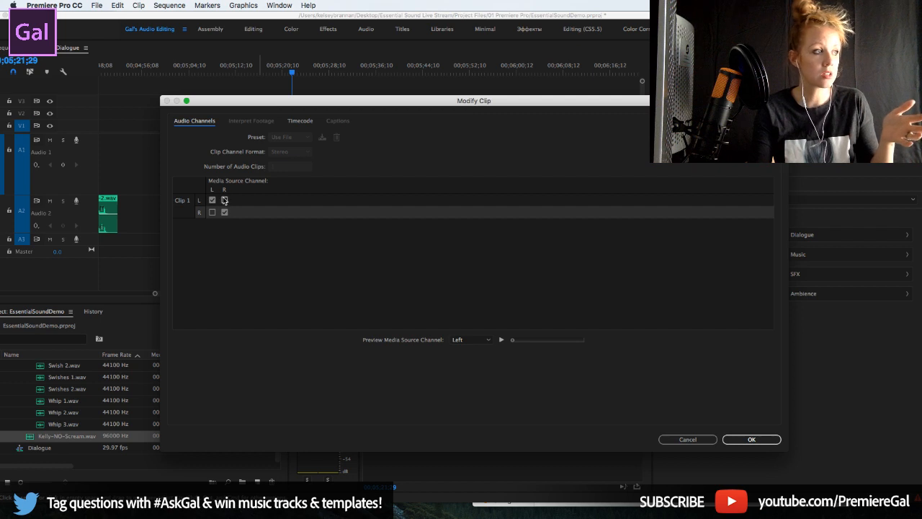
pyautogui.click(224, 200)
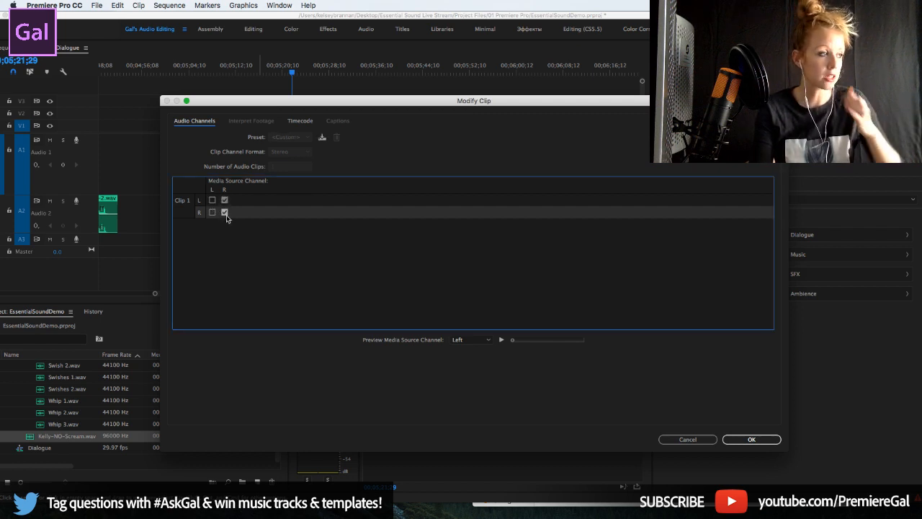
pyautogui.click(769, 439)
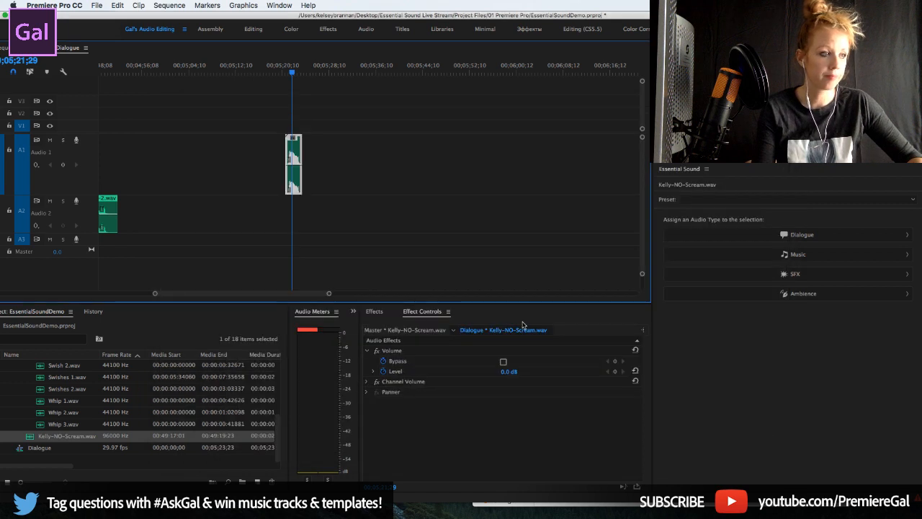
# - Play the scream clip again to check the remapped audio channels
pyautogui.moveTo(293, 70); pyautogui.dragTo(286, 71)
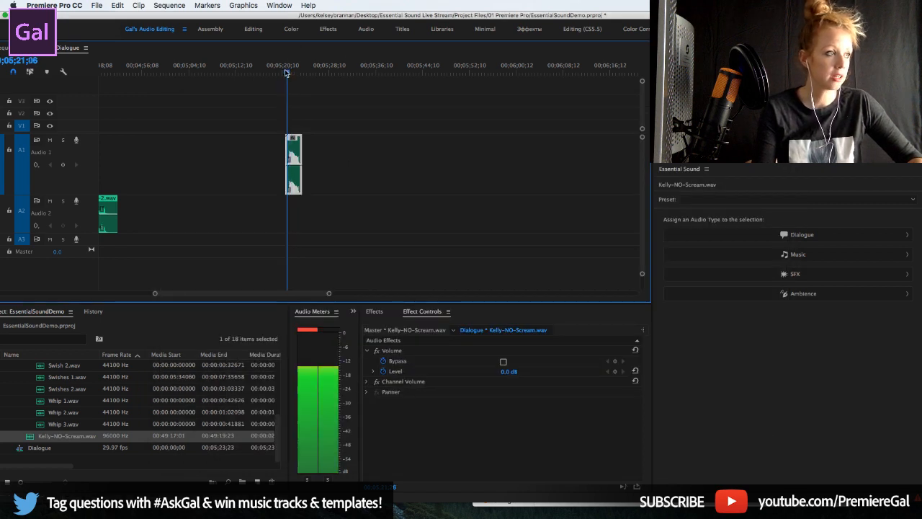
pyautogui.press('space')
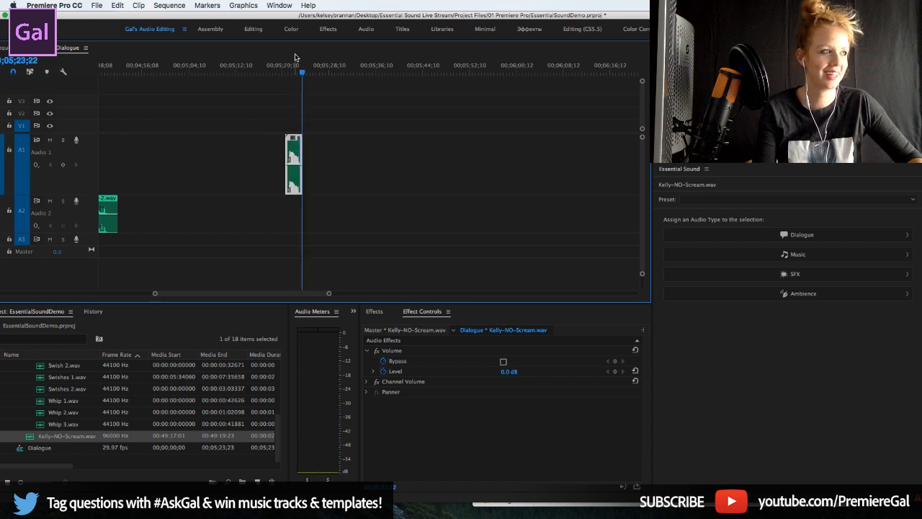
pyautogui.click(294, 70)
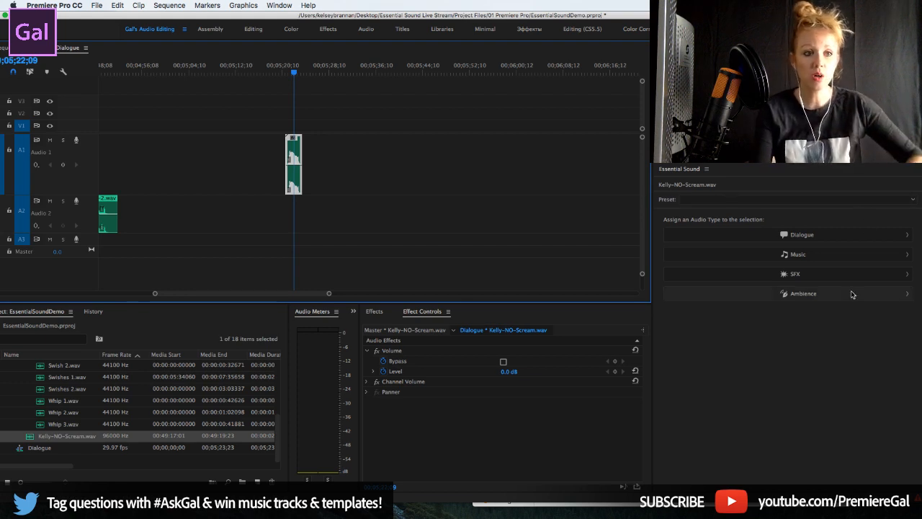
# - Assign the SFX audio type to the scream clip and enable Heavy Reverb with an amount of 6.1
pyautogui.click(804, 278)
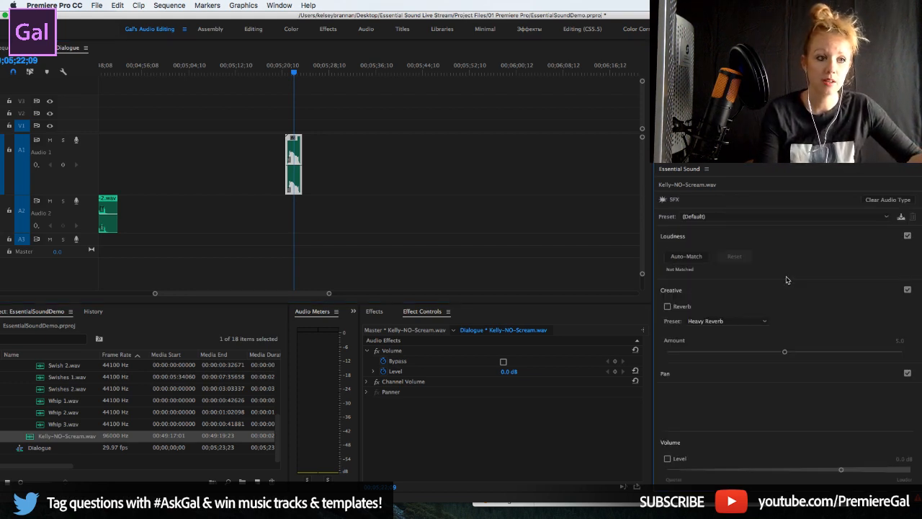
pyautogui.click(668, 307)
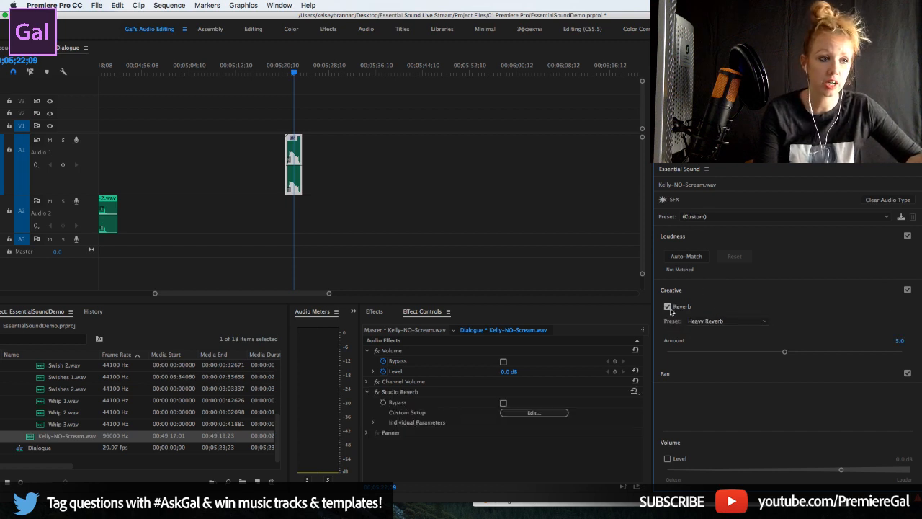
pyautogui.moveTo(785, 351); pyautogui.dragTo(811, 354)
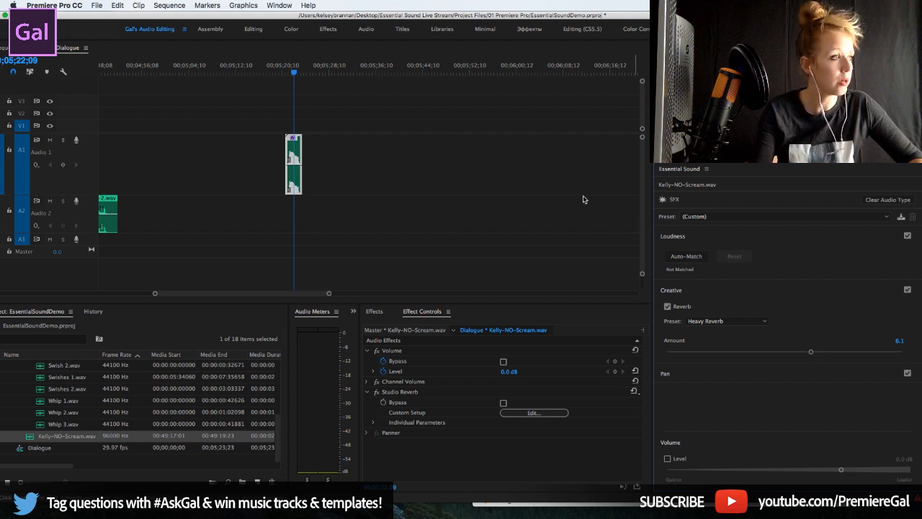
# - Play back the scream clip with the reverb applied, and return to the start of the sequence
pyautogui.moveTo(294, 70); pyautogui.dragTo(288, 75)
pyautogui.press('space')
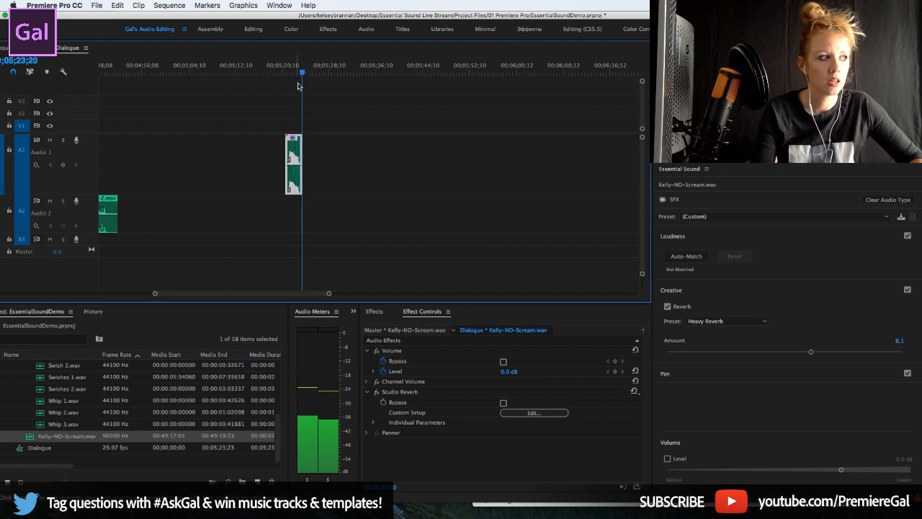
pyautogui.press('Home')
pyautogui.press('space')
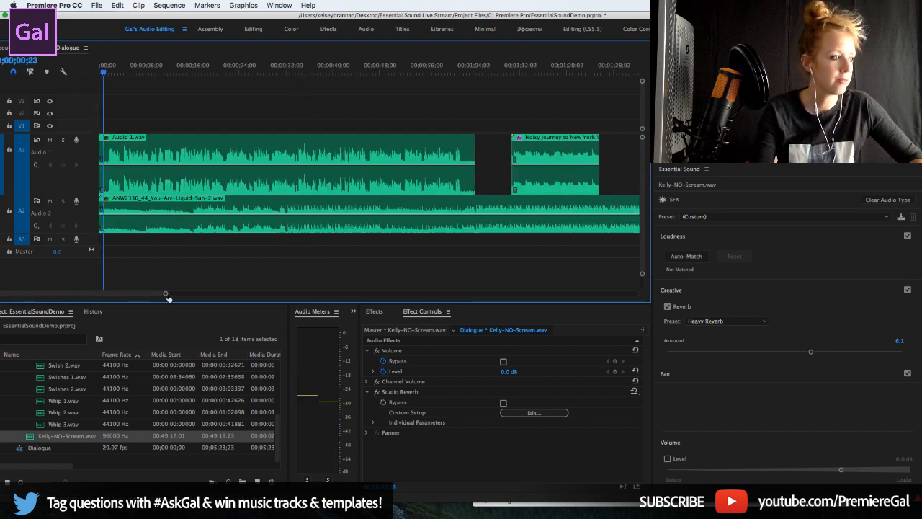
# - Ripple delete the two recordings on Audio 1 and the music clip on Audio 2, keeping only the scream clip
pyautogui.moveTo(166, 295); pyautogui.dragTo(240, 294)
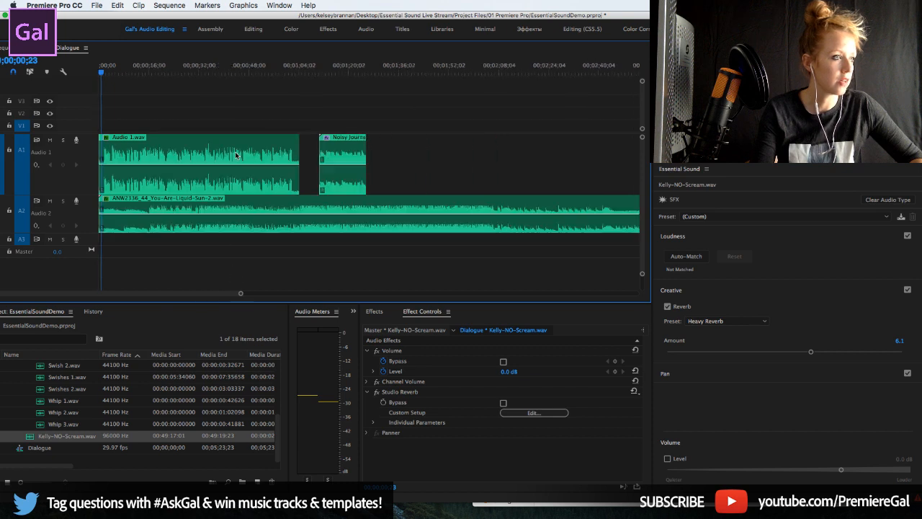
pyautogui.moveTo(353, 263); pyautogui.dragTo(241, 163)
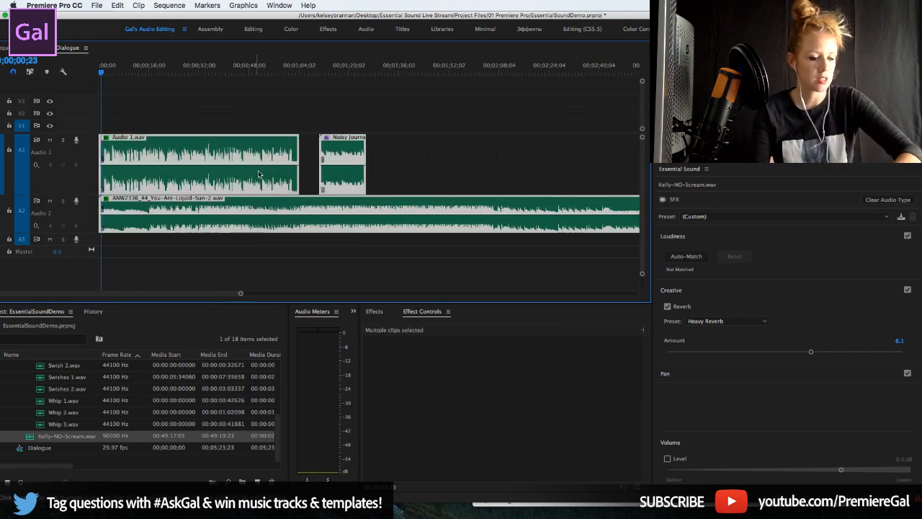
pyautogui.press('Delete')
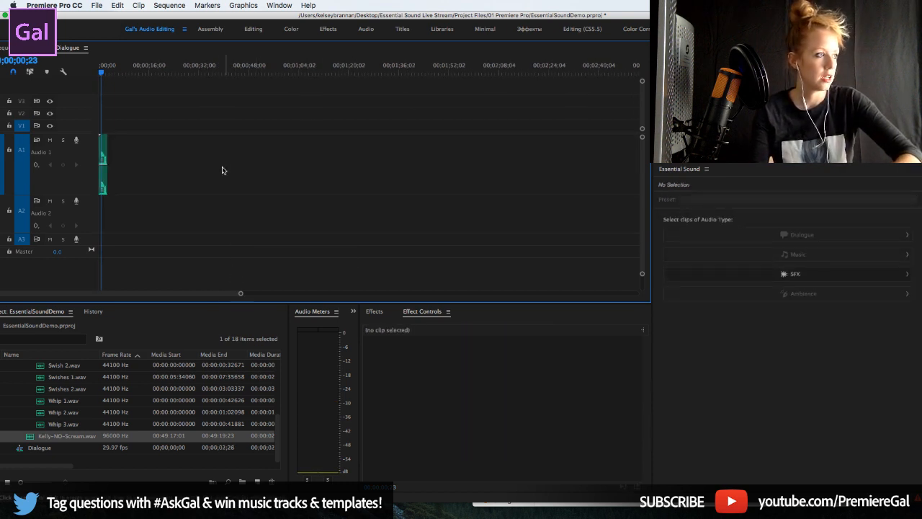
# - Play the sequence from 00;00;00;00 to listen to the remaining scream clip with its reverb
pyautogui.moveTo(240, 295); pyautogui.dragTo(144, 301)
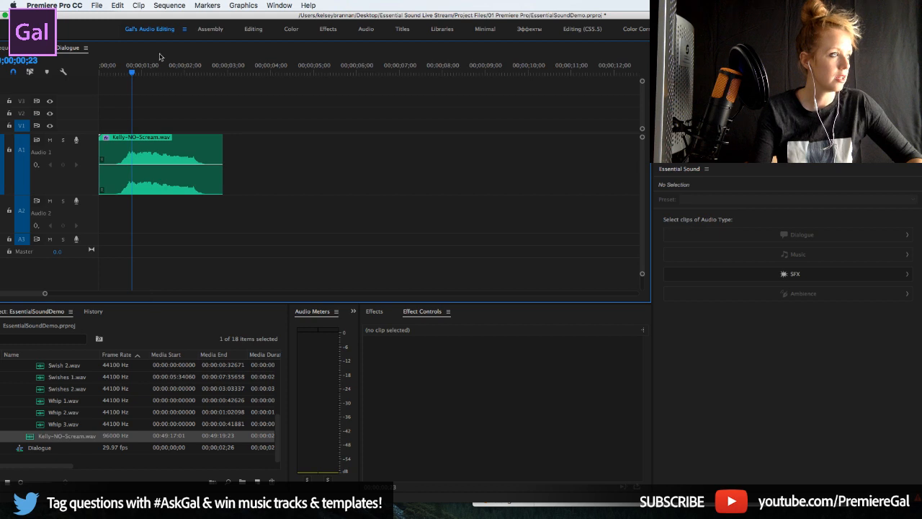
pyautogui.moveTo(133, 71); pyautogui.dragTo(98, 71)
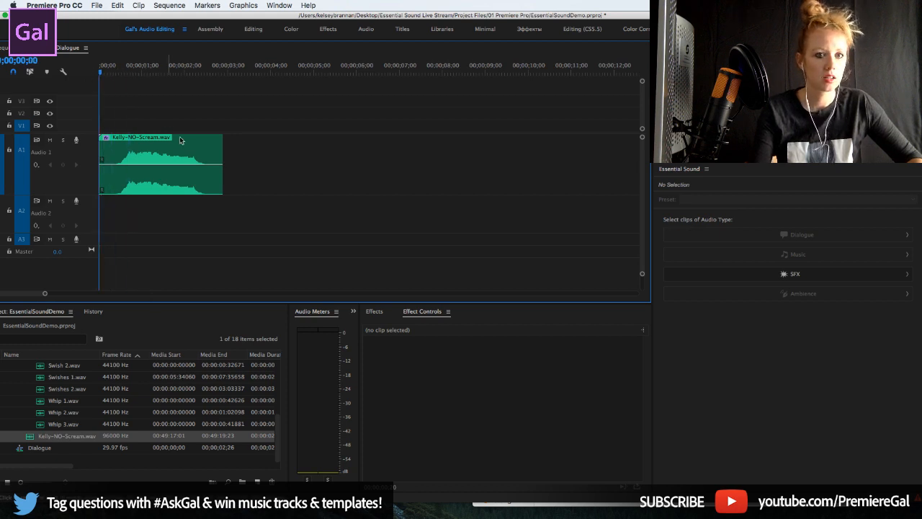
pyautogui.press('space')
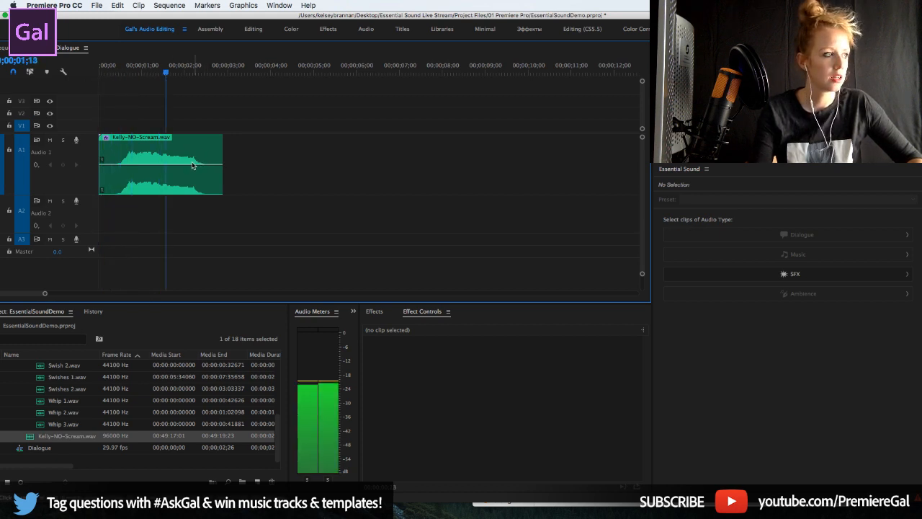
pyautogui.press('space')
# - Auto-match the loudness of the scream clip
pyautogui.click(153, 158)
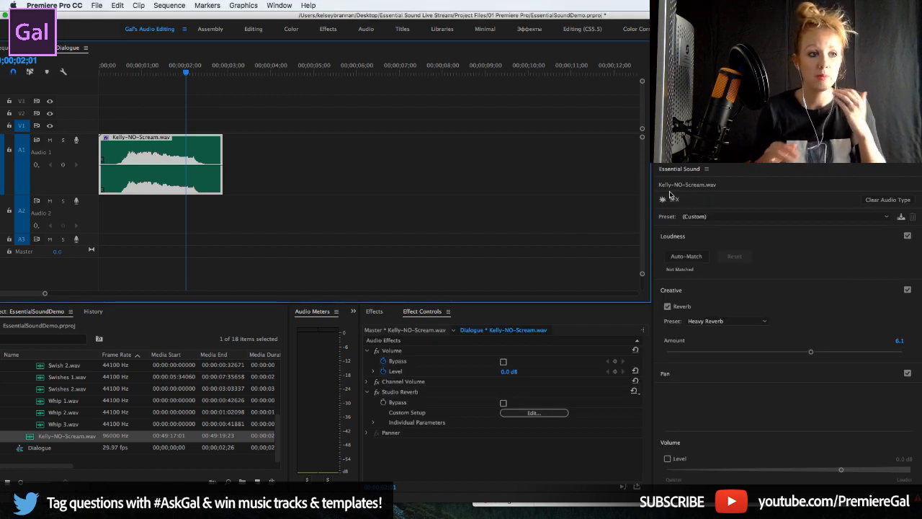
pyautogui.click(690, 256)
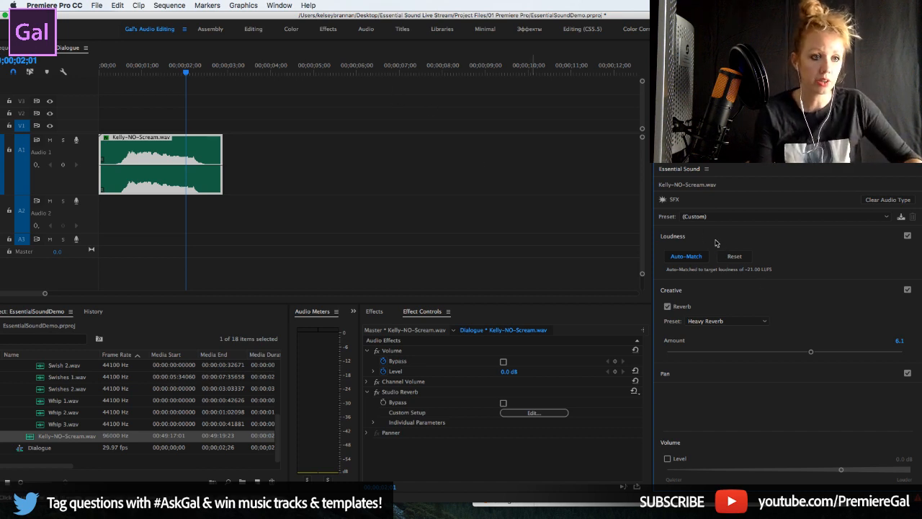
pyautogui.click(81, 66)
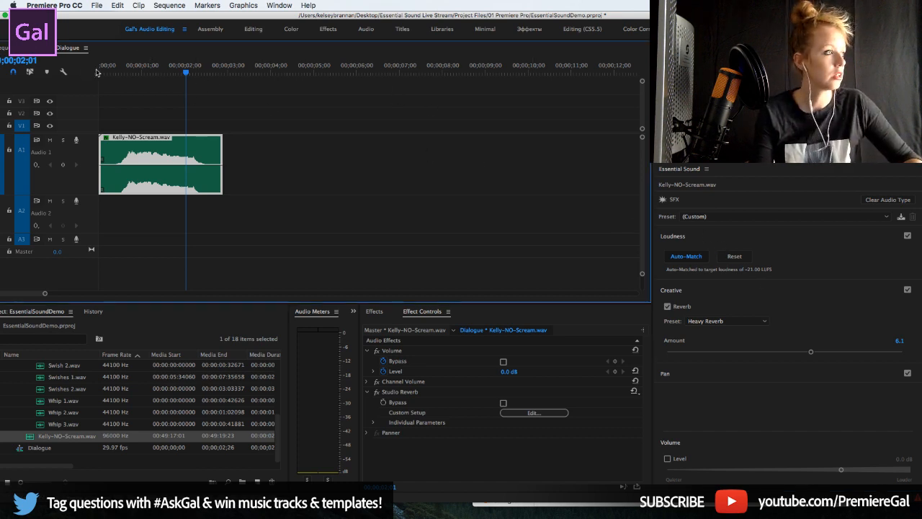
# - Play the loudness-matched scream clip from the start of the sequence
pyautogui.click(106, 65)
pyautogui.press('space')
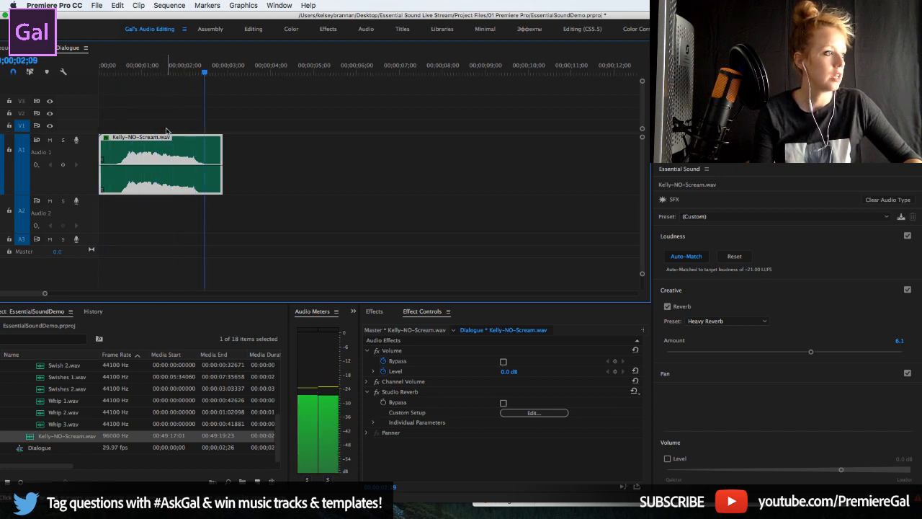
# - Change the scream clip's reverb preset to Outside Reverb and play the clip from the start
pyautogui.click(710, 322)
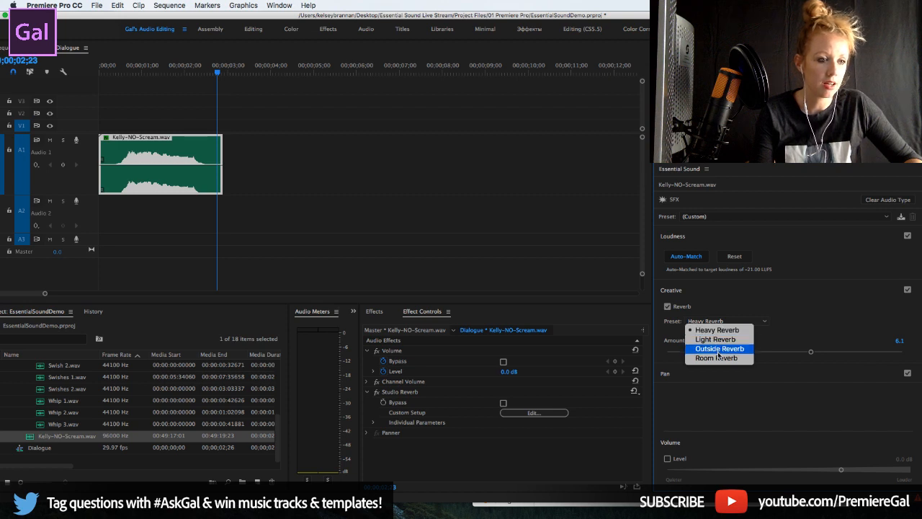
pyautogui.click(718, 352)
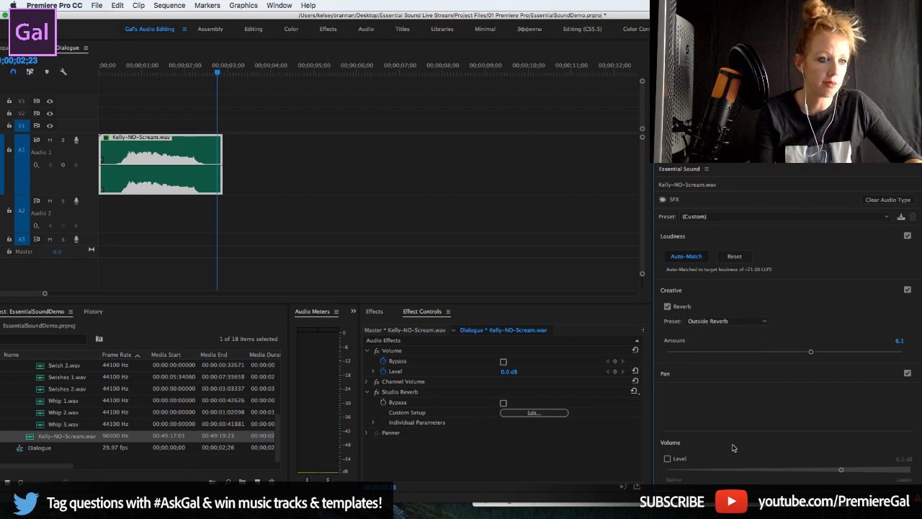
pyautogui.moveTo(153, 64); pyautogui.dragTo(85, 68)
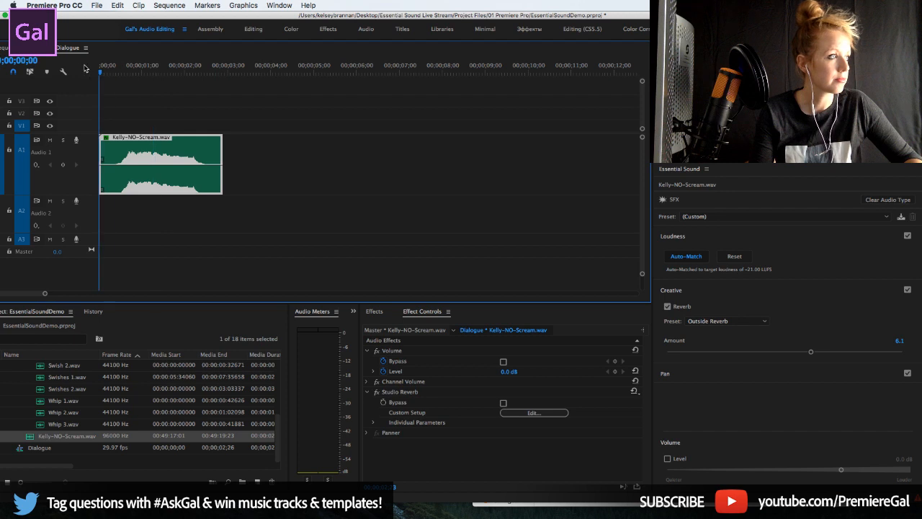
pyautogui.press('space')
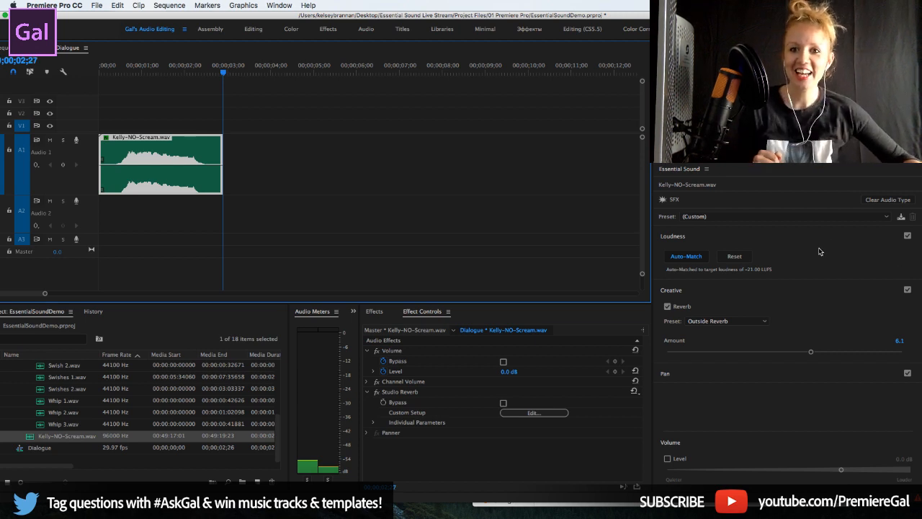
pyautogui.press('space')
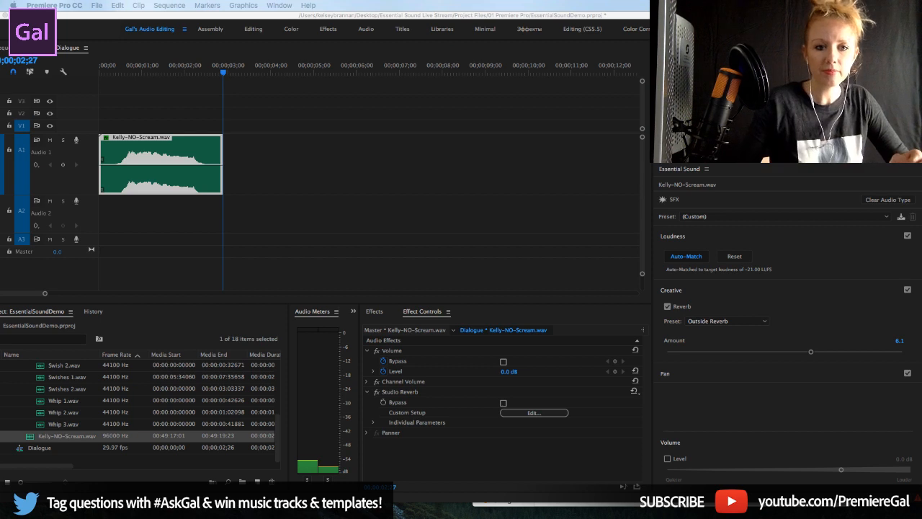
# - Set the scream clip's reverb to the Room Reverb preset with an amount of 9.6
pyautogui.click(741, 322)
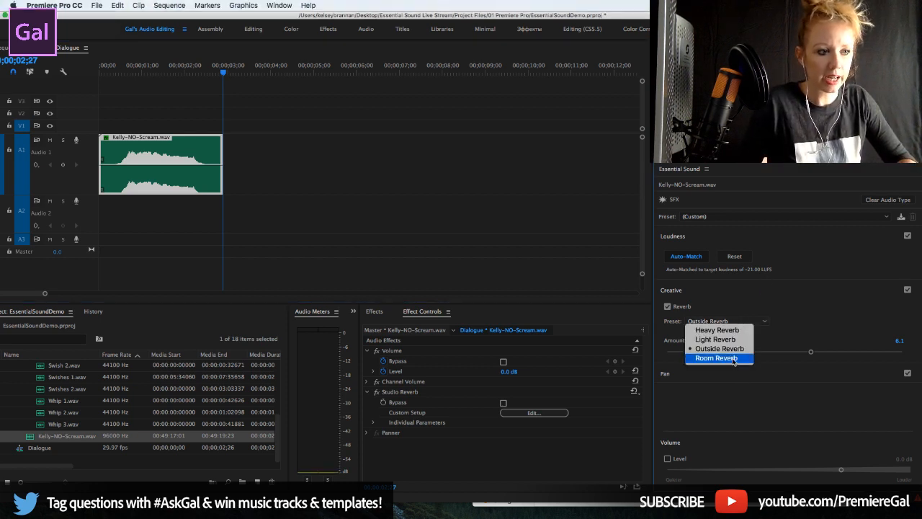
pyautogui.click(734, 358)
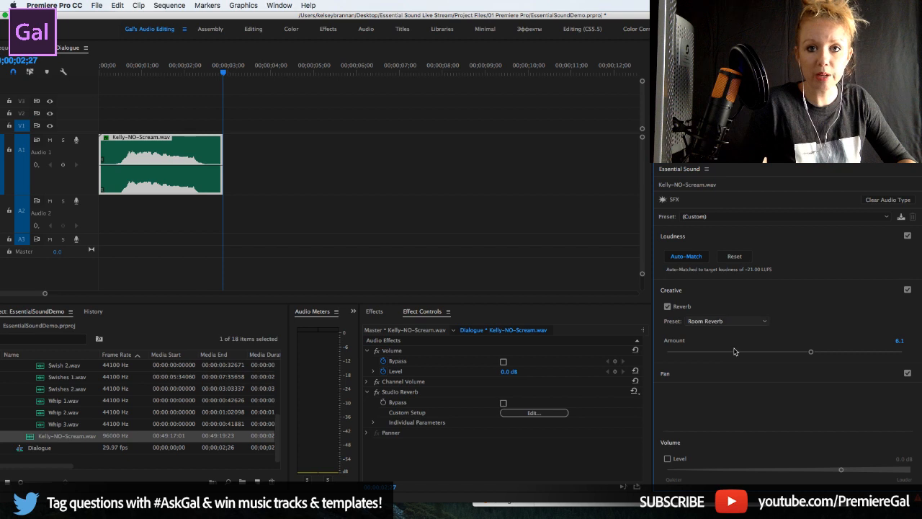
pyautogui.click(115, 67)
pyautogui.click(102, 66)
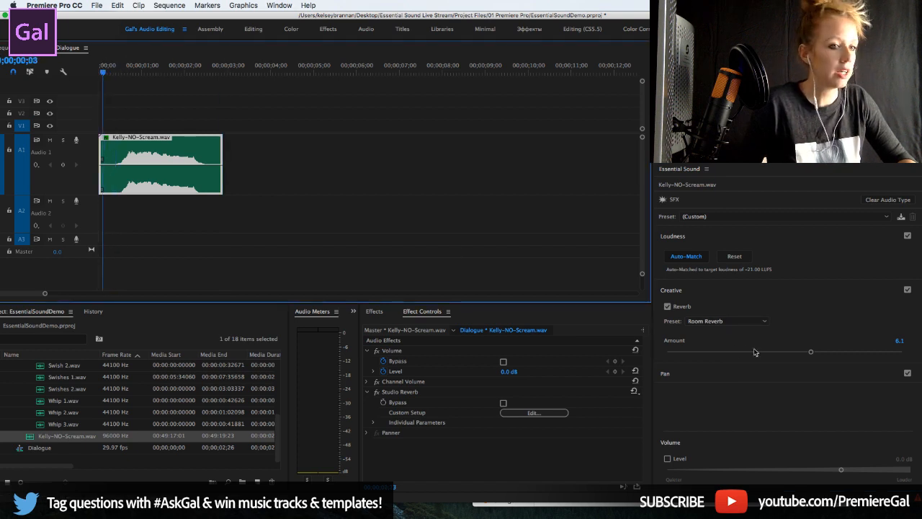
pyautogui.click(854, 352)
pyautogui.moveTo(884, 352); pyautogui.dragTo(892, 352)
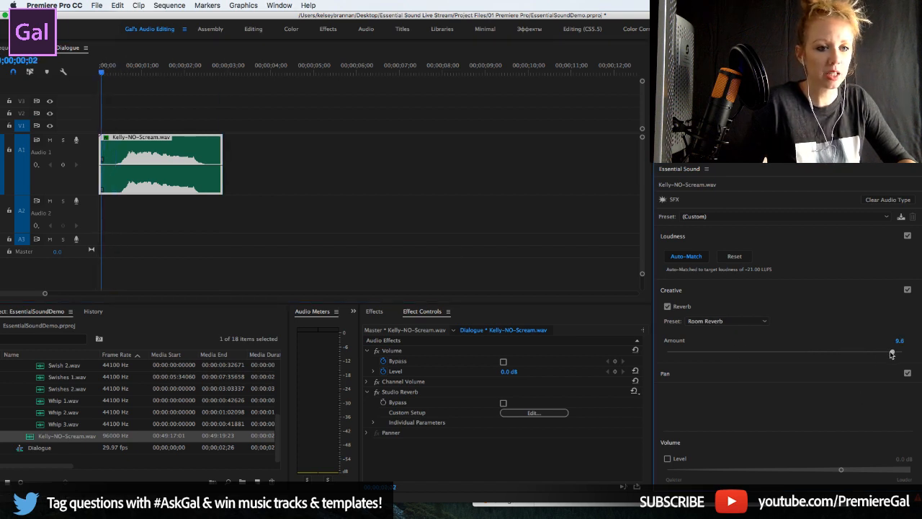
# - Play the scream clip from the start to hear the Room Reverb, and park the playhead at 00;00;02;14
pyautogui.click(100, 71)
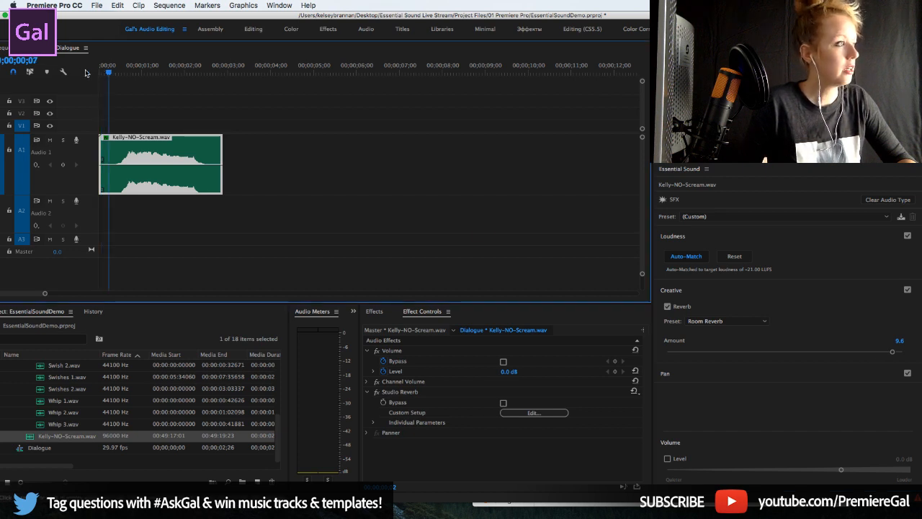
pyautogui.press('space')
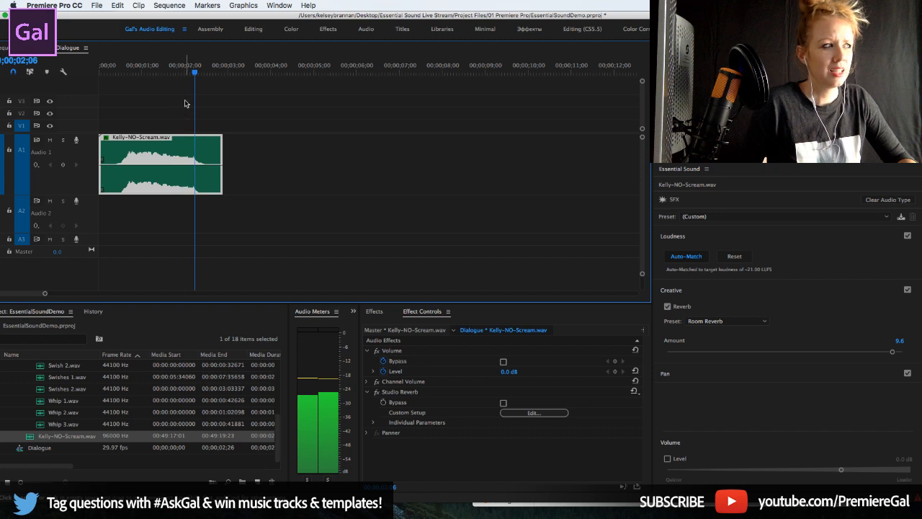
pyautogui.moveTo(201, 72); pyautogui.dragTo(206, 71)
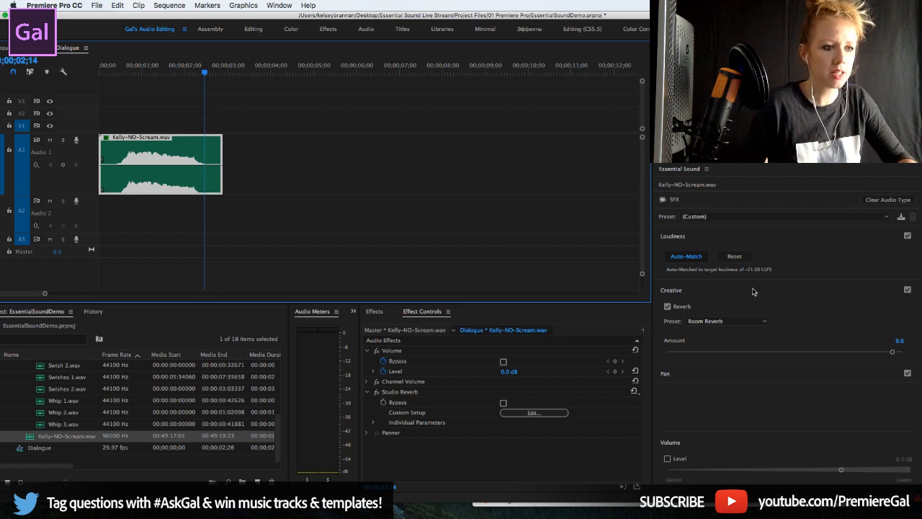
# - Set the scream clip's reverb to Heavy Reverb with an amount of 9.9, and play it from the start
pyautogui.click(727, 321)
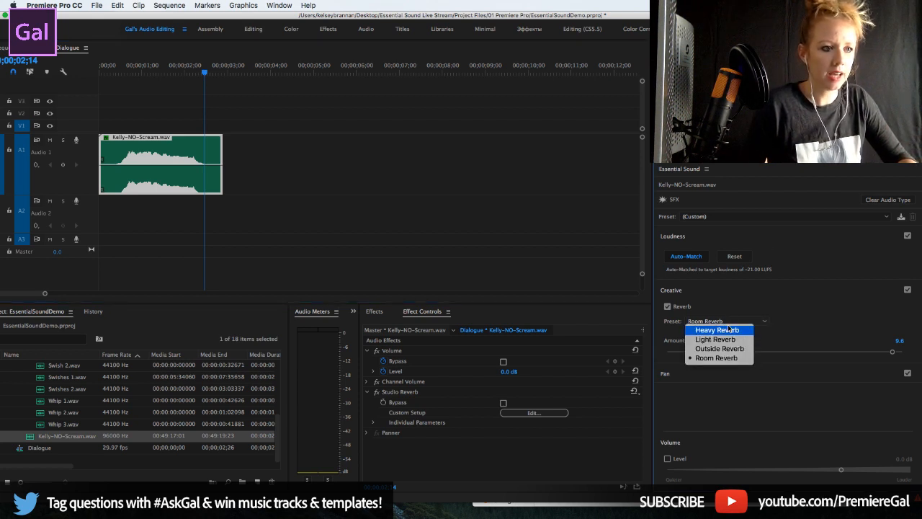
pyautogui.click(728, 329)
pyautogui.moveTo(892, 352); pyautogui.dragTo(901, 354)
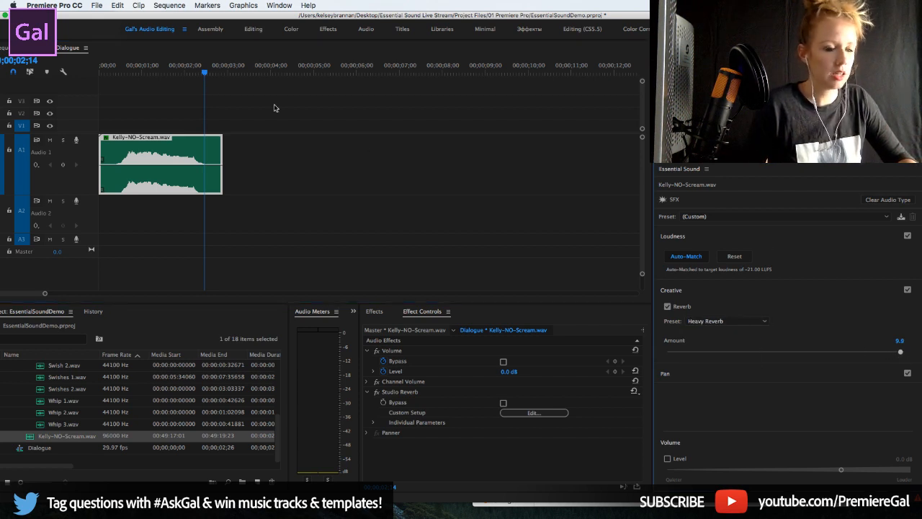
pyautogui.moveTo(138, 65); pyautogui.dragTo(24, 63)
pyautogui.press('space')
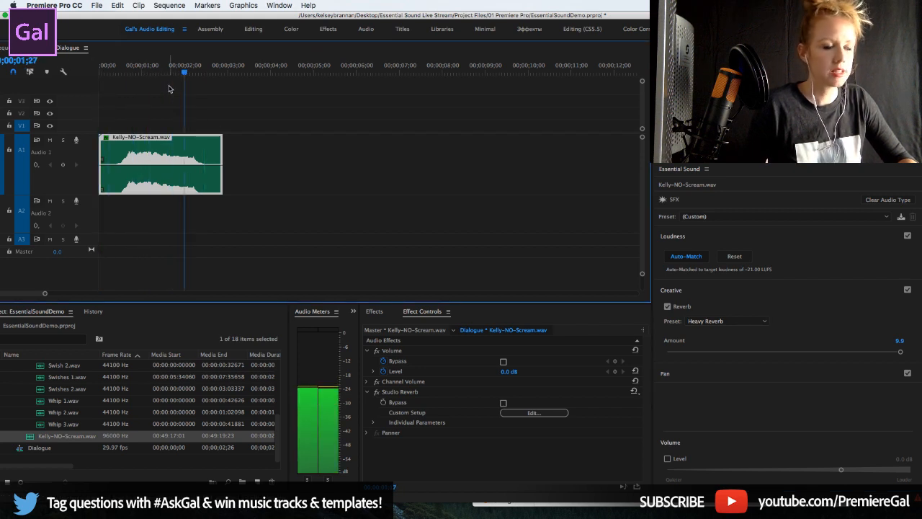
pyautogui.press('space')
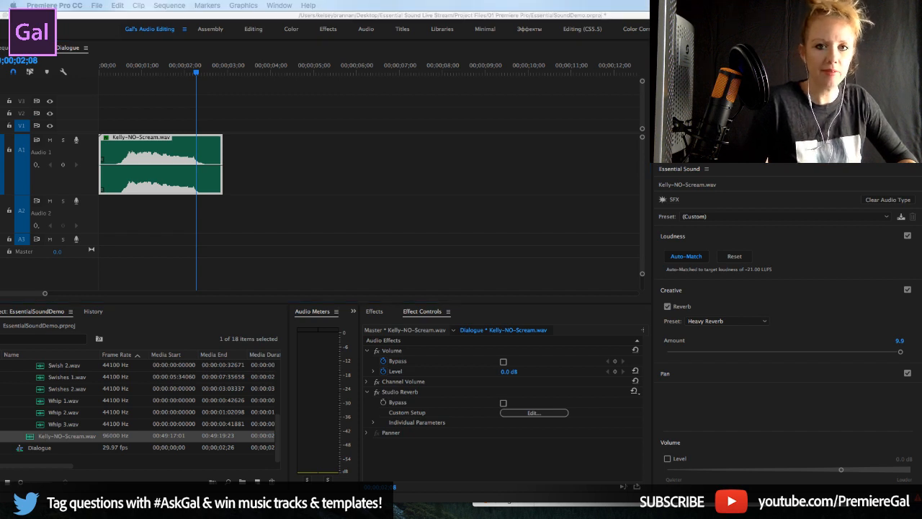
# - Clear the scream clip's SFX audio type and assign it the Dialogue type instead
pyautogui.click(123, 68)
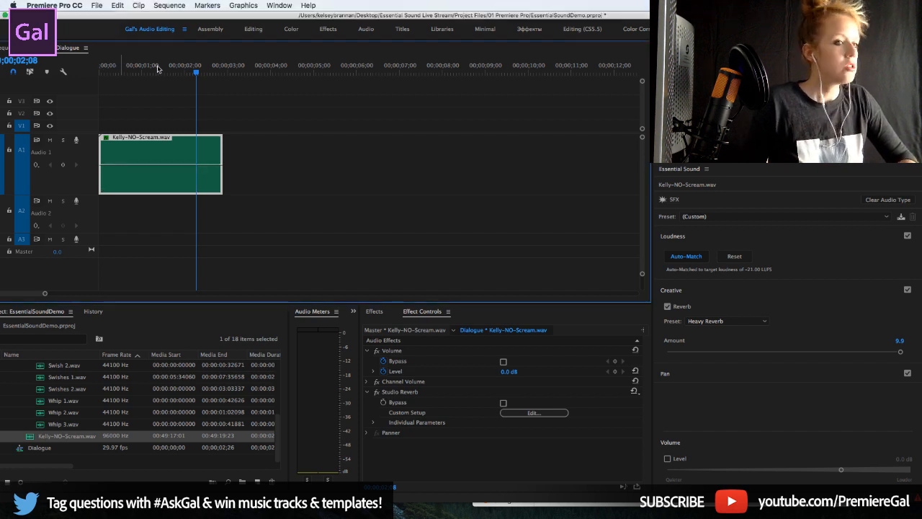
pyautogui.click(878, 202)
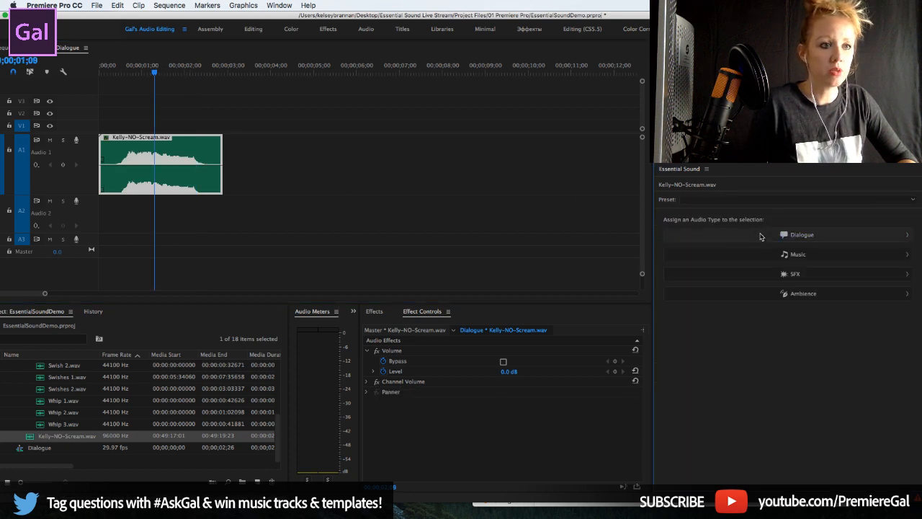
pyautogui.click(767, 236)
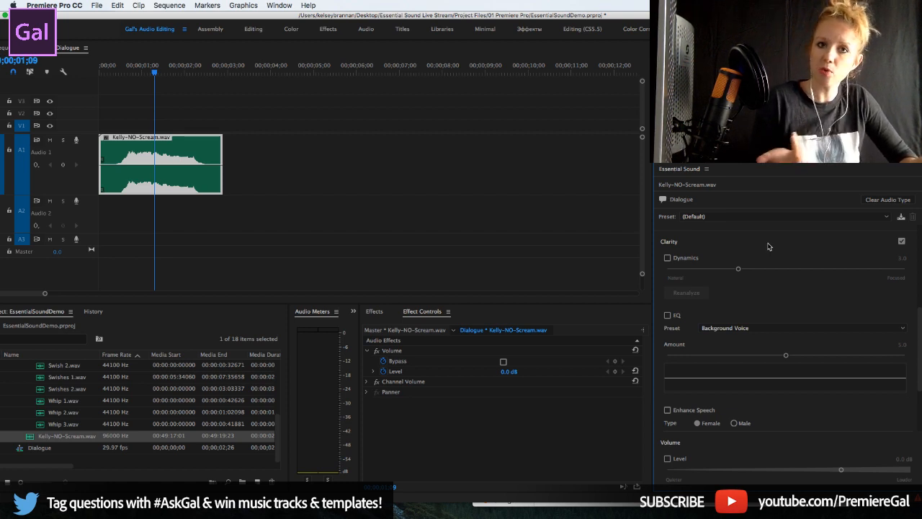
# - Apply the Make Distant dialogue preset to the scream clip and play the clip from the start
pyautogui.click(739, 215)
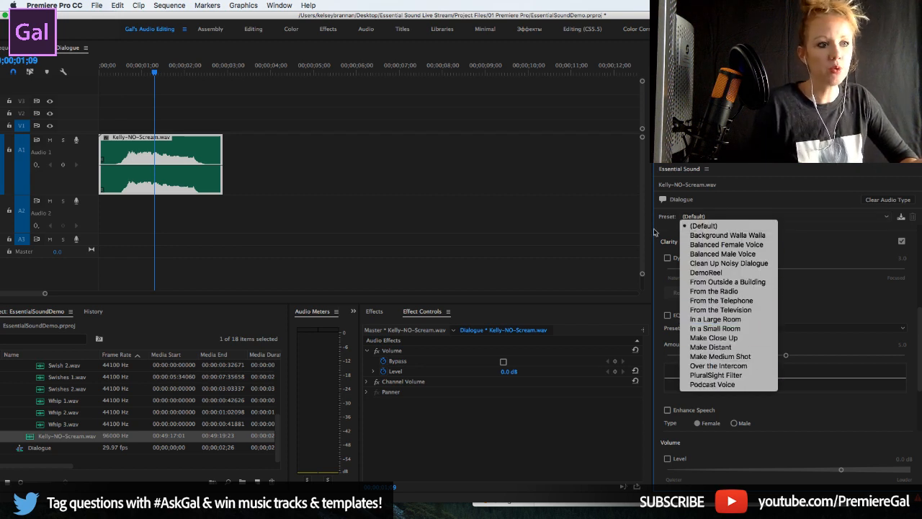
pyautogui.click(710, 348)
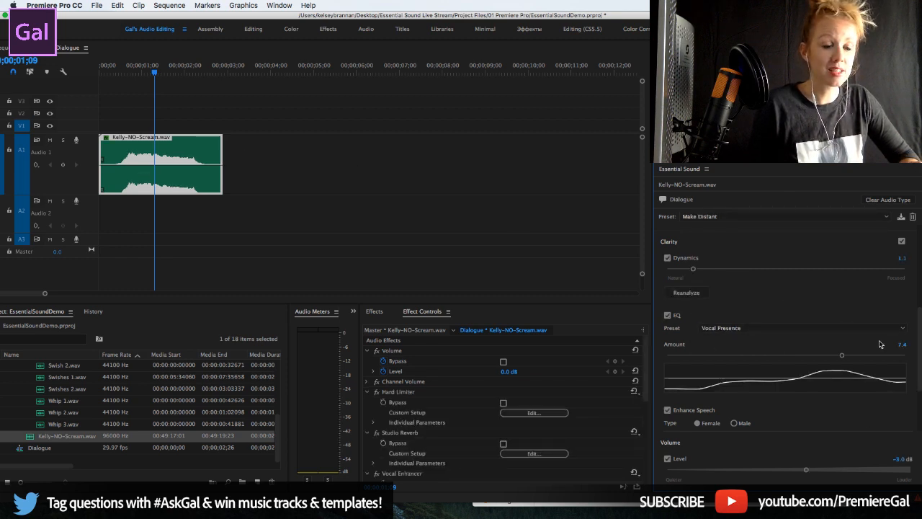
pyautogui.scroll(-3, 915, 359)
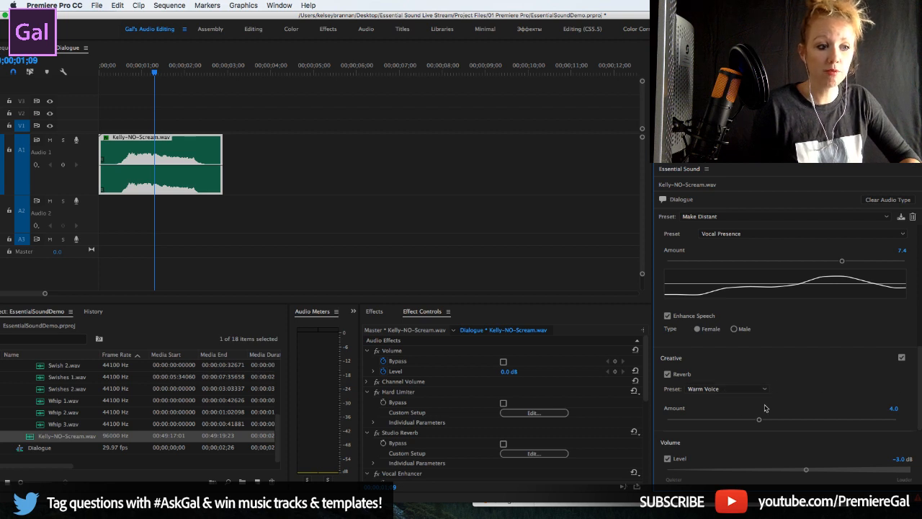
pyautogui.moveTo(137, 70); pyautogui.dragTo(46, 82)
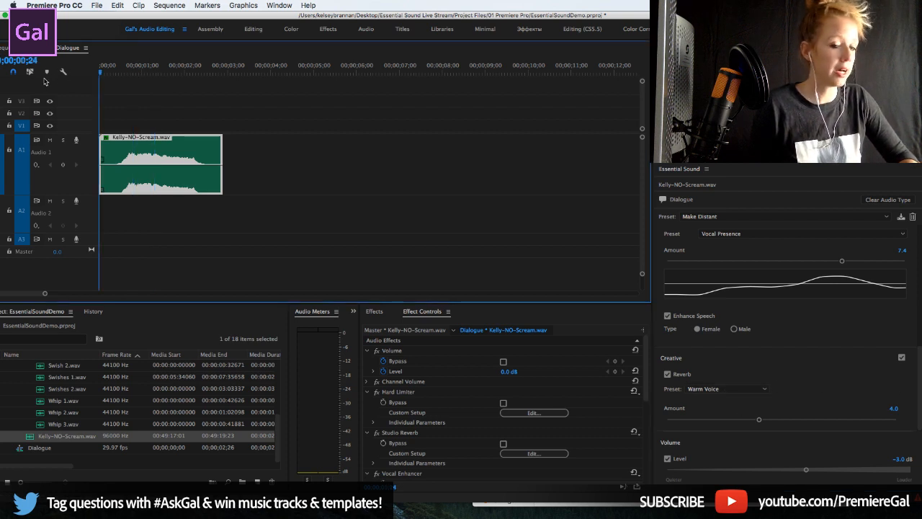
pyautogui.press('space')
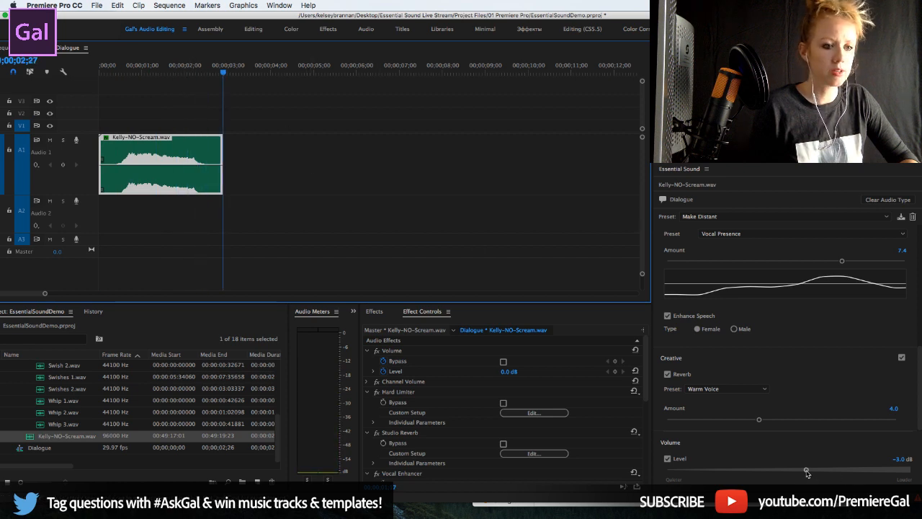
# - Lower the scream clip's volume level to -7.6 dB and play it again from the start
pyautogui.moveTo(804, 470); pyautogui.dragTo(750, 474)
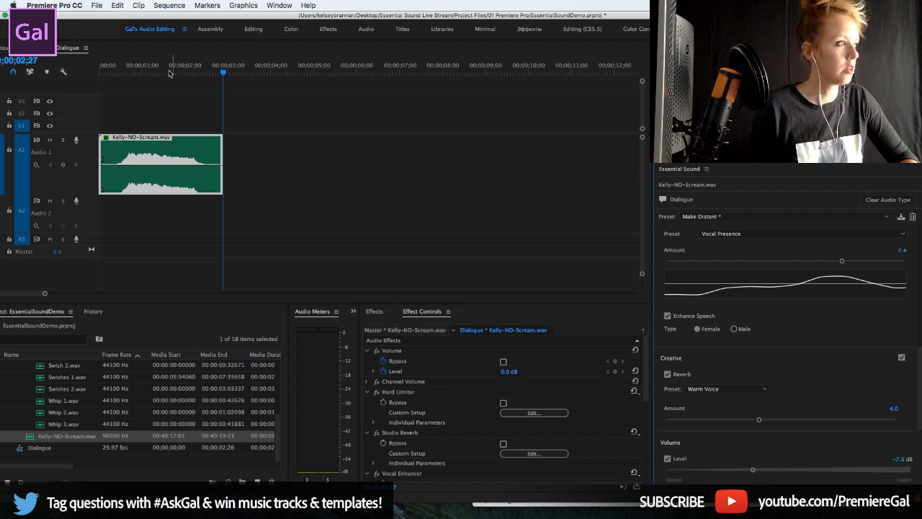
pyautogui.moveTo(169, 71); pyautogui.dragTo(8, 54)
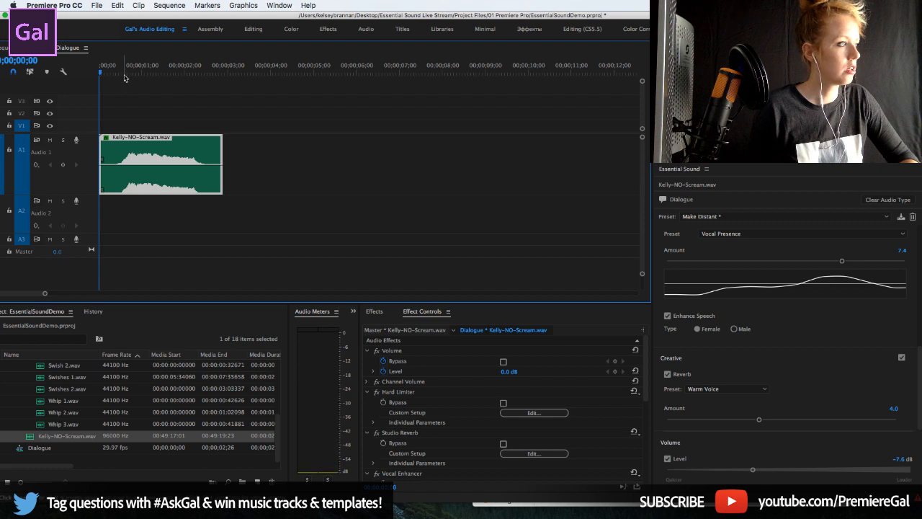
pyautogui.press('space')
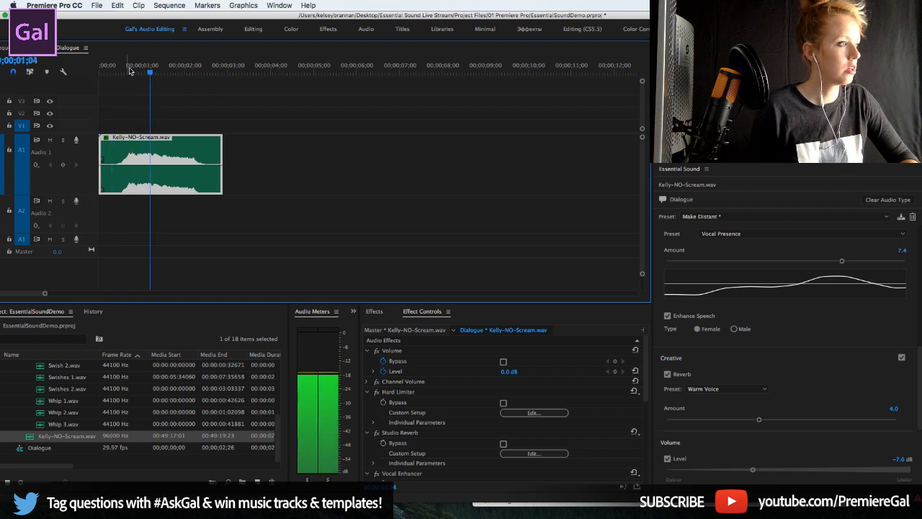
pyautogui.click(208, 70)
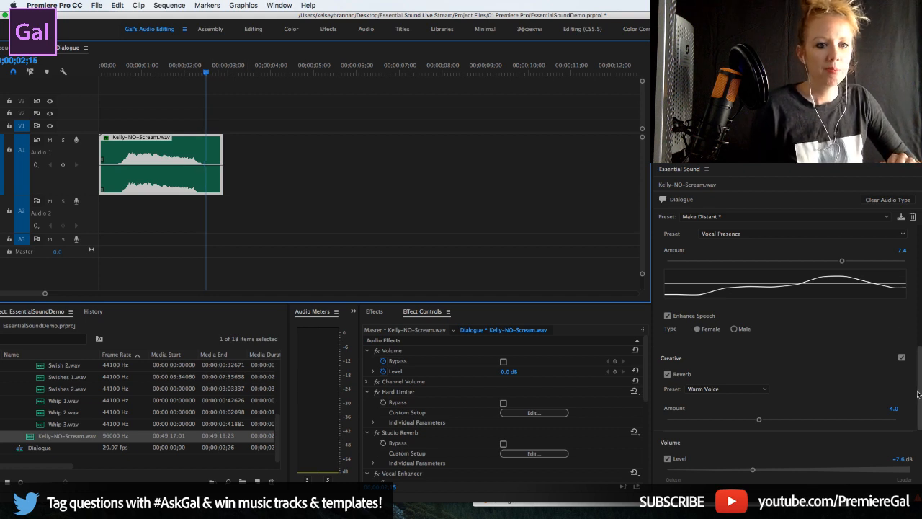
# - Apply the From the Television dialogue preset to the scream clip and play it from the start
pyautogui.scroll(2, 917, 389)
pyautogui.moveTo(918, 389); pyautogui.dragTo(906, 271)
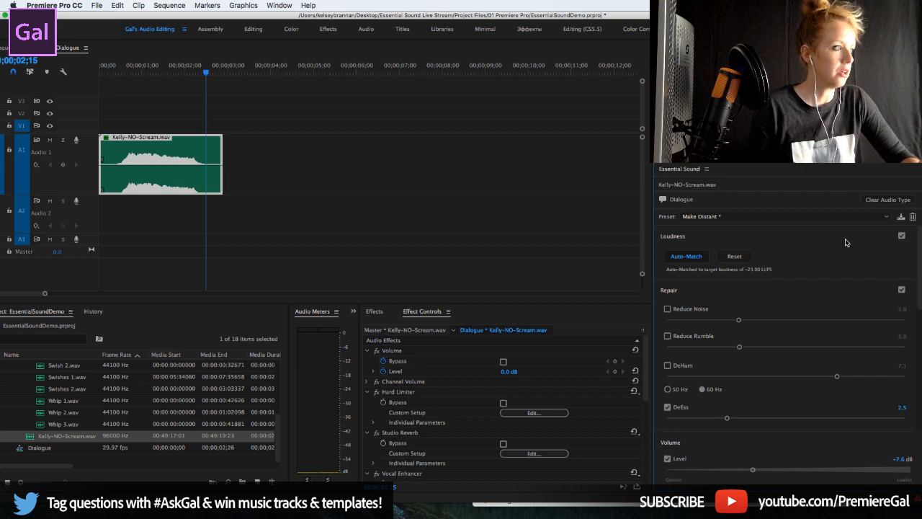
pyautogui.click(749, 219)
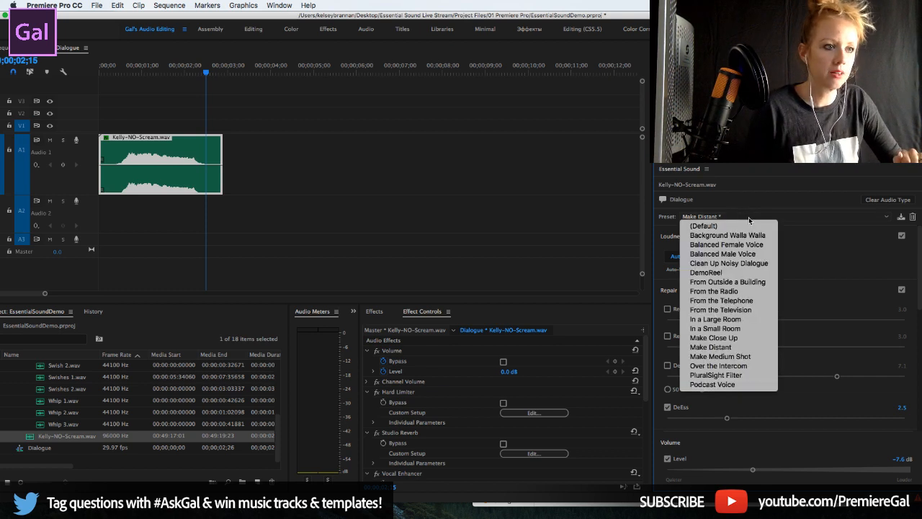
pyautogui.click(748, 309)
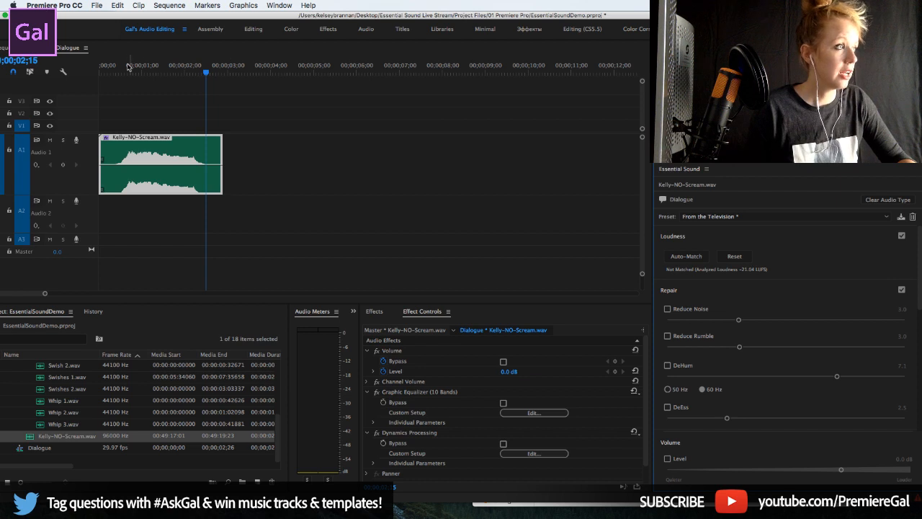
pyautogui.moveTo(129, 67); pyautogui.dragTo(79, 64)
pyautogui.press('space')
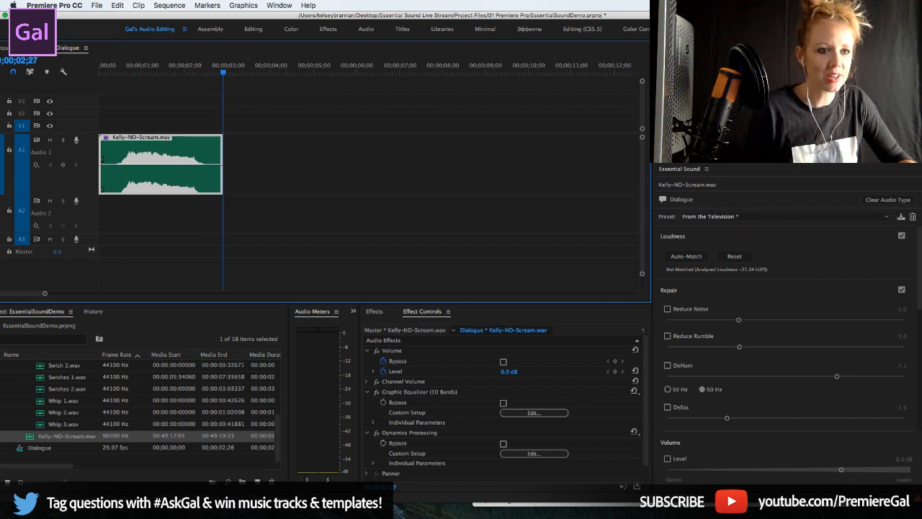
# - Review the television preset's clarity and EQ settings, and clear the scream clip's Dialogue audio type
pyautogui.scroll(-1, 921, 297)
pyautogui.moveTo(921, 298); pyautogui.dragTo(919, 413)
pyautogui.scroll(4, 919, 413)
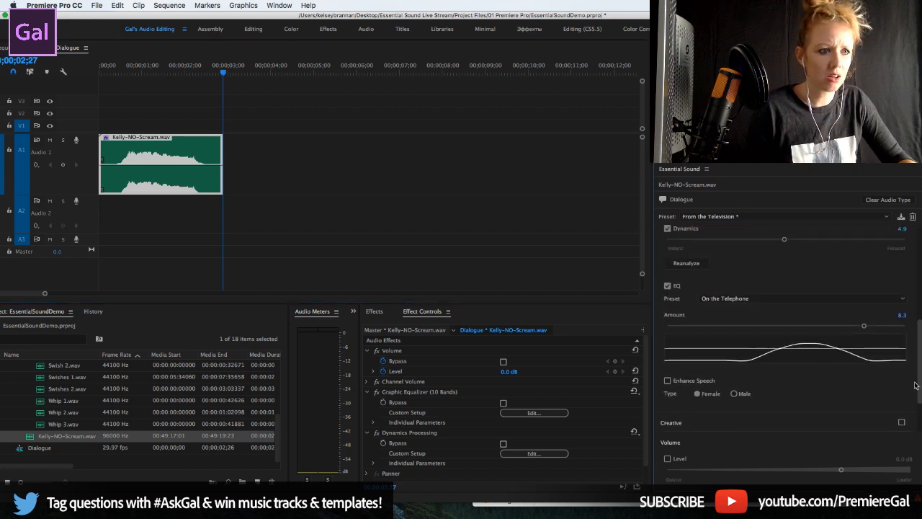
pyautogui.click(891, 201)
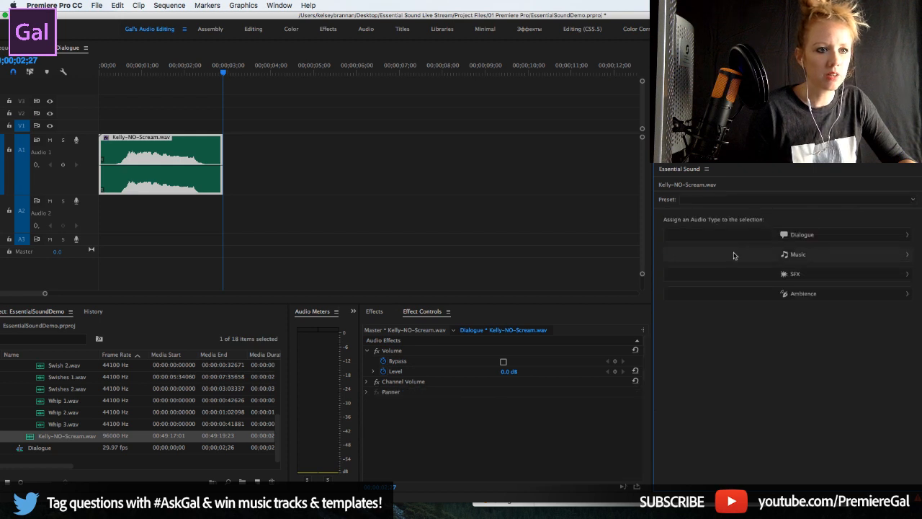
# - Assign the Dialogue audio type to the scream clip, apply the From the Radio preset and play it from the start
pyautogui.click(772, 235)
pyautogui.click(741, 216)
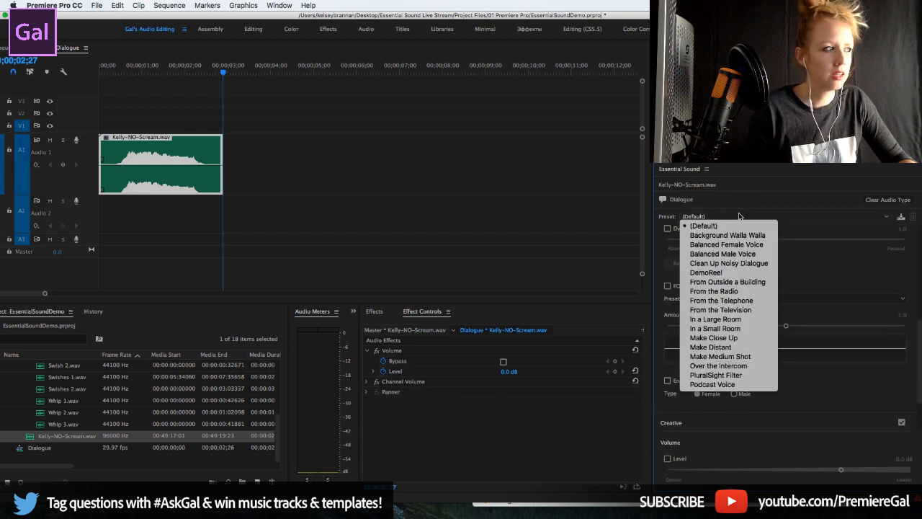
pyautogui.click(738, 291)
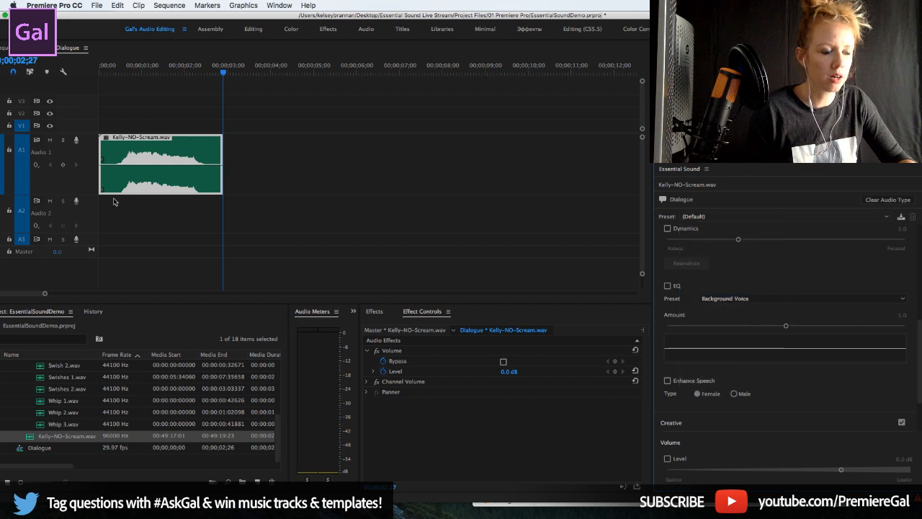
pyautogui.press('Home')
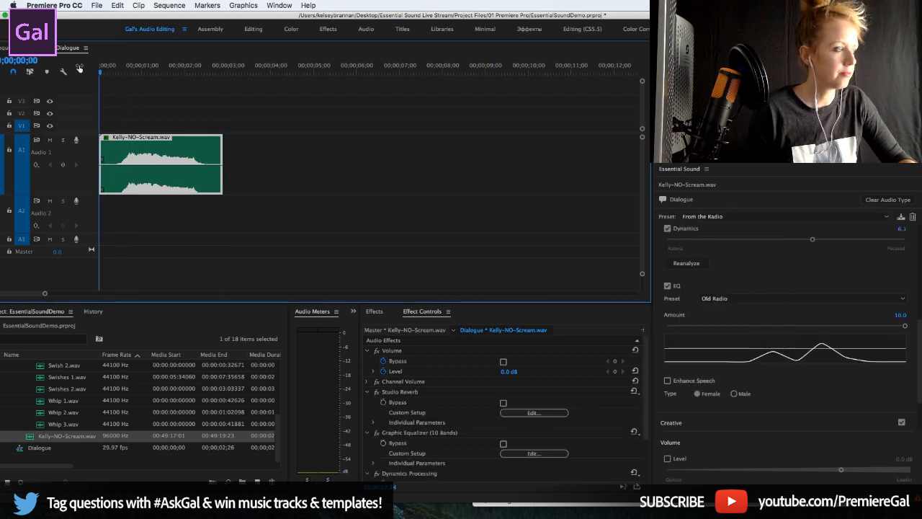
pyautogui.press('space')
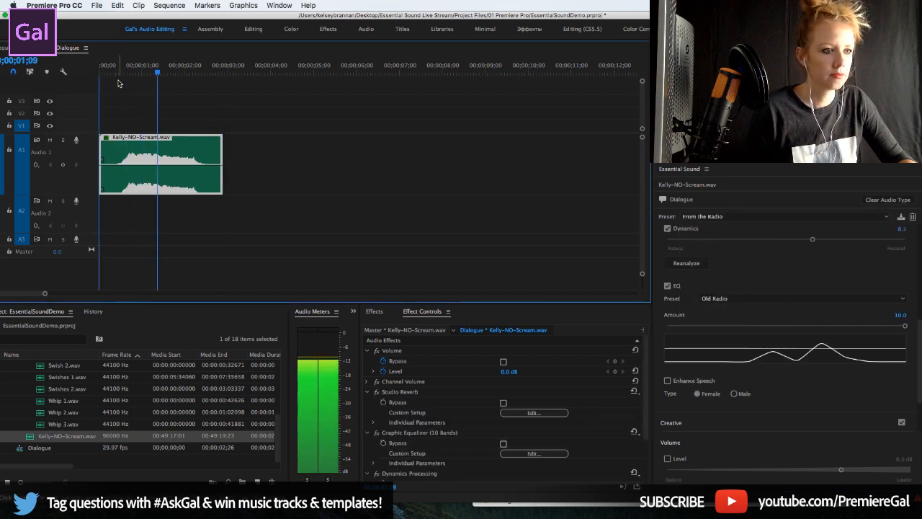
# - Change the dialogue EQ preset to Locked in the Trunk and play the scream clip from 00;00;00;13
pyautogui.click(721, 299)
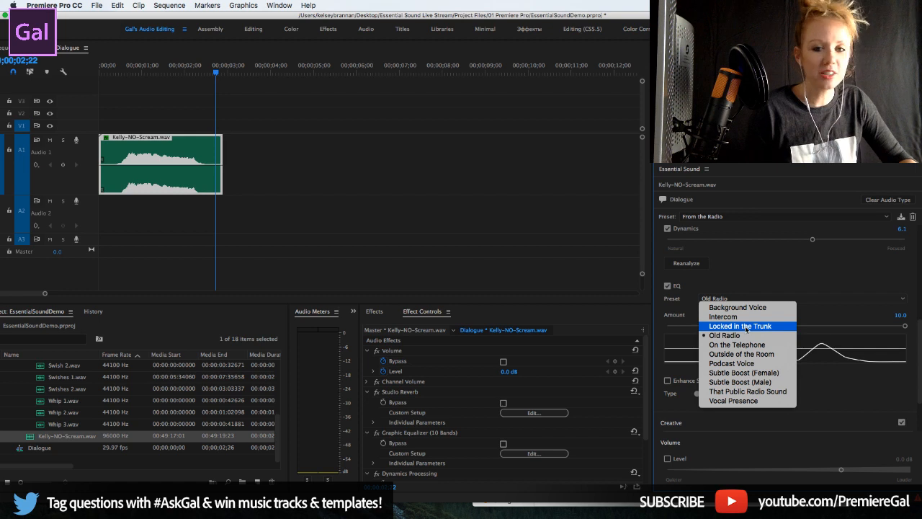
pyautogui.click(747, 327)
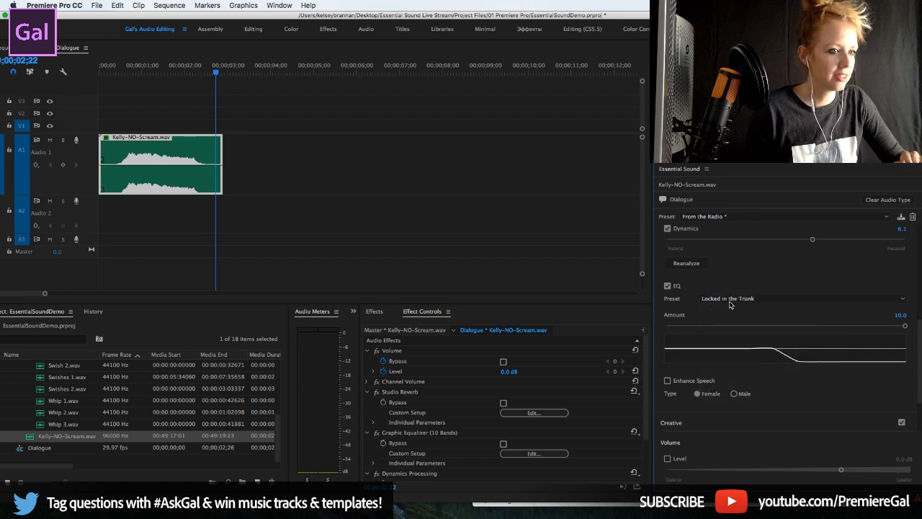
pyautogui.click(117, 73)
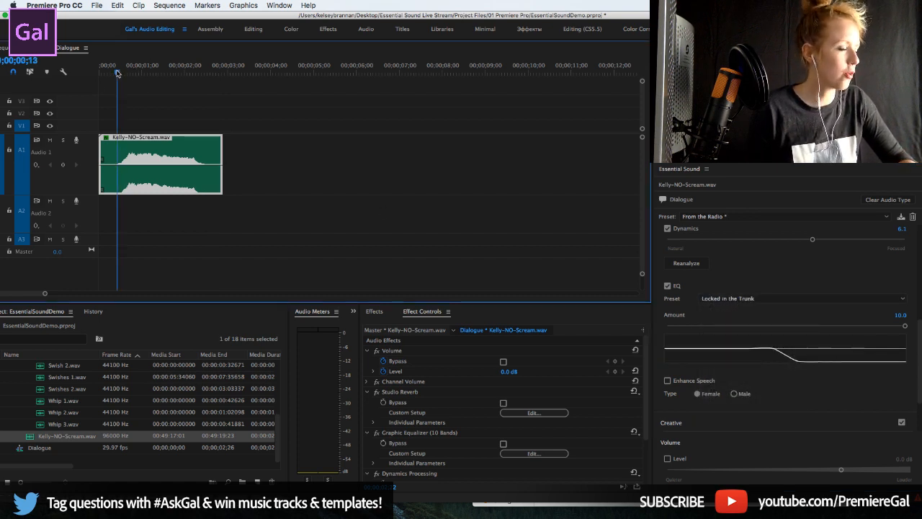
pyautogui.press('space')
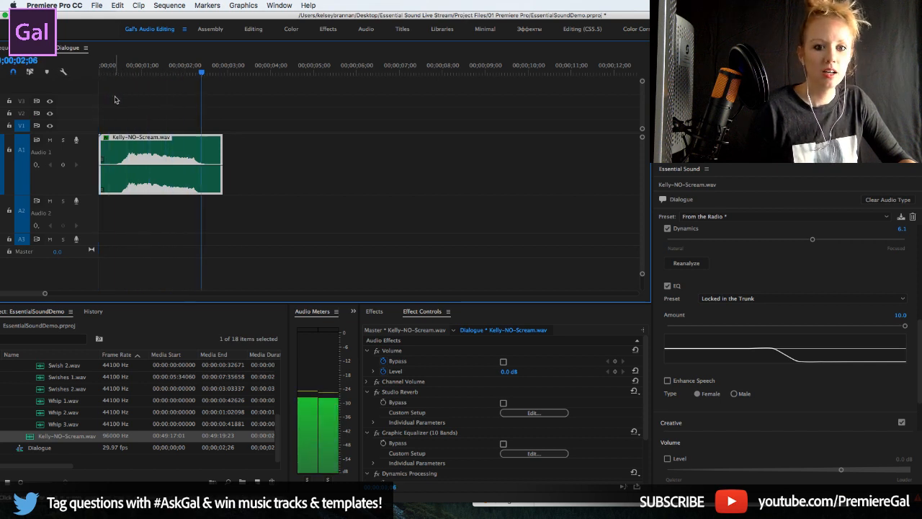
pyautogui.press('space')
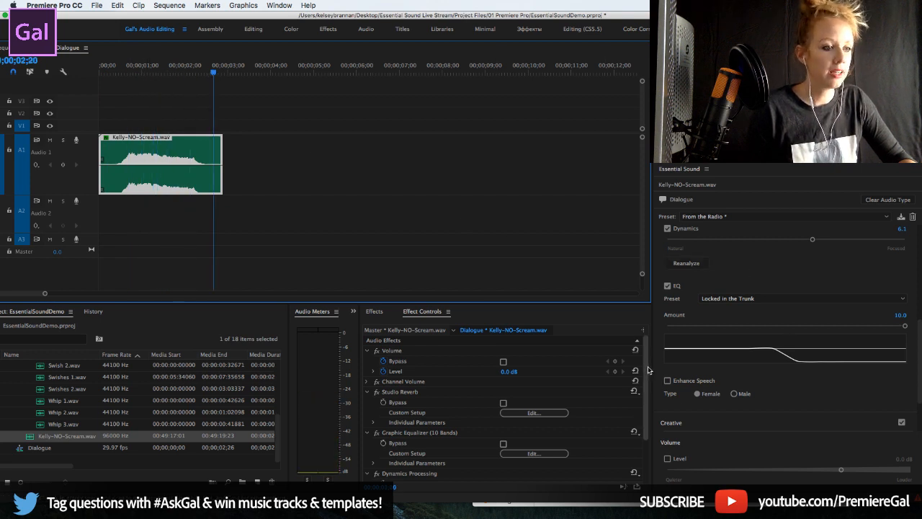
# - Widen the Effect Controls panel so the keyframe timeline shows beside the scream clip's Graphic Equalizer effect
pyautogui.moveTo(655, 367); pyautogui.dragTo(700, 348)
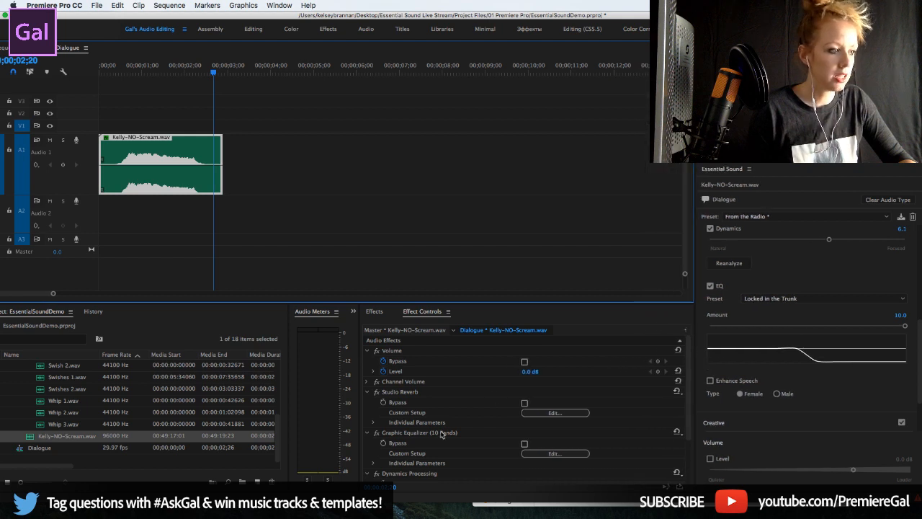
pyautogui.scroll(-2, 440, 436)
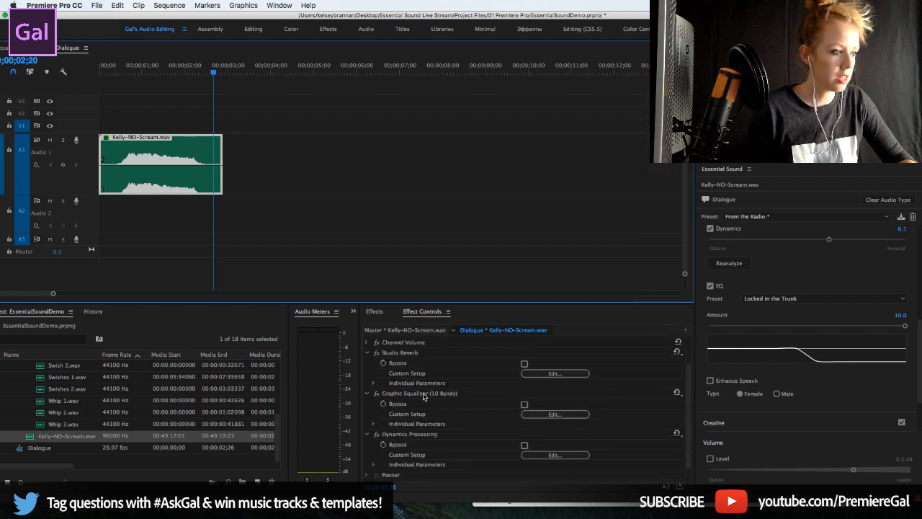
pyautogui.click(424, 395)
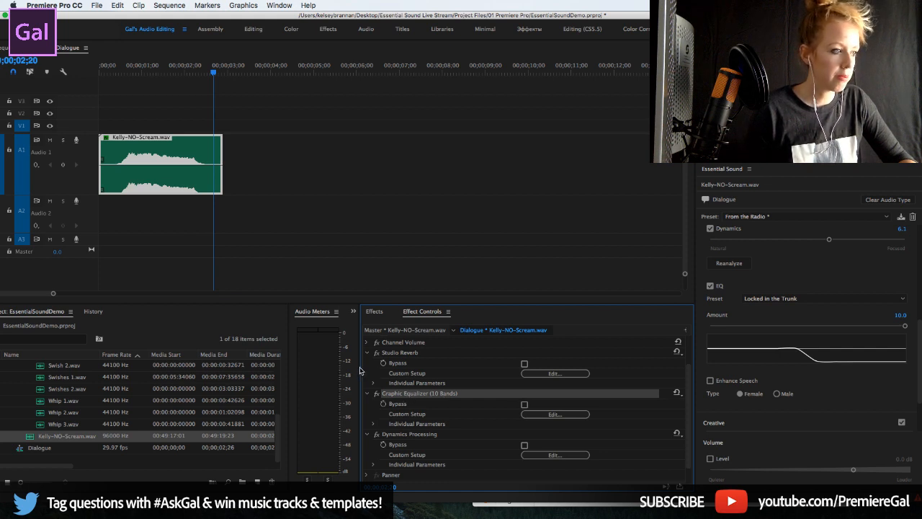
pyautogui.moveTo(358, 368); pyautogui.dragTo(253, 364)
pyautogui.click(685, 330)
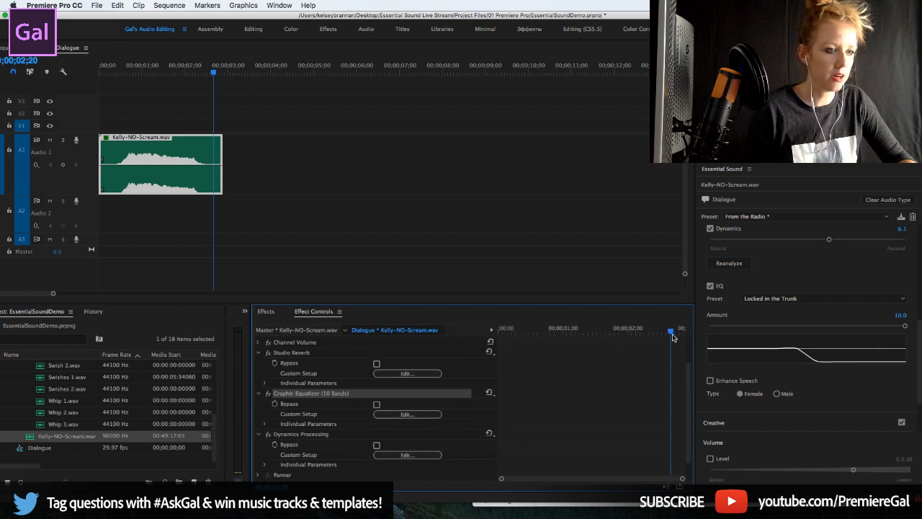
# - Animate the Graphic Equalizer's EQ Band 6 with a keyframe at 00;00;00;10 and a raised level at 00;00;01;26
pyautogui.moveTo(524, 337)
pyautogui.mouseDown()
pyautogui.moveTo(508, 332)
pyautogui.moveTo(530, 334)
pyautogui.moveTo(519, 334)
pyautogui.mouseUp()
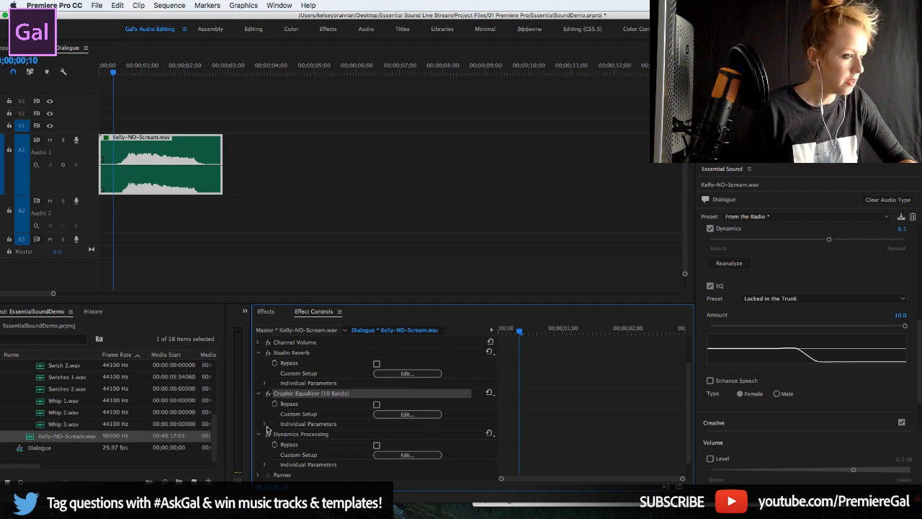
pyautogui.click(264, 425)
pyautogui.scroll(-6, 268, 437)
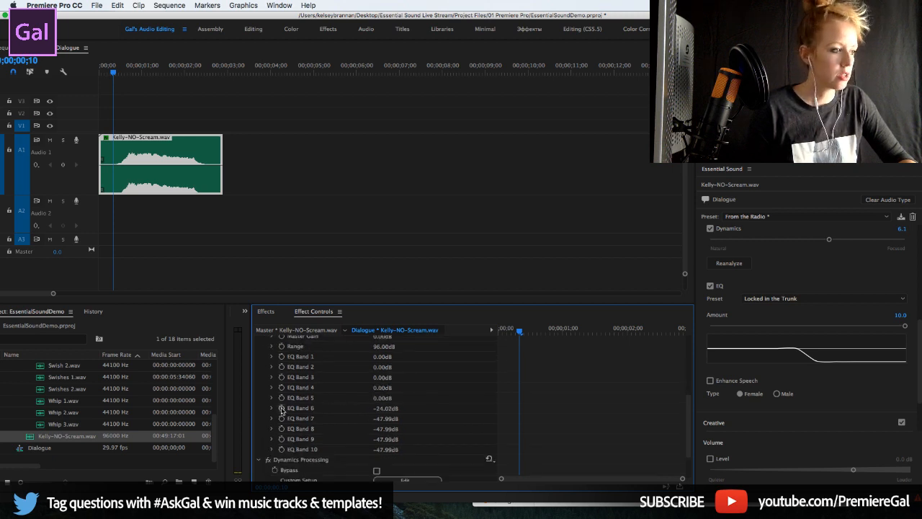
pyautogui.click(281, 409)
pyautogui.press('space')
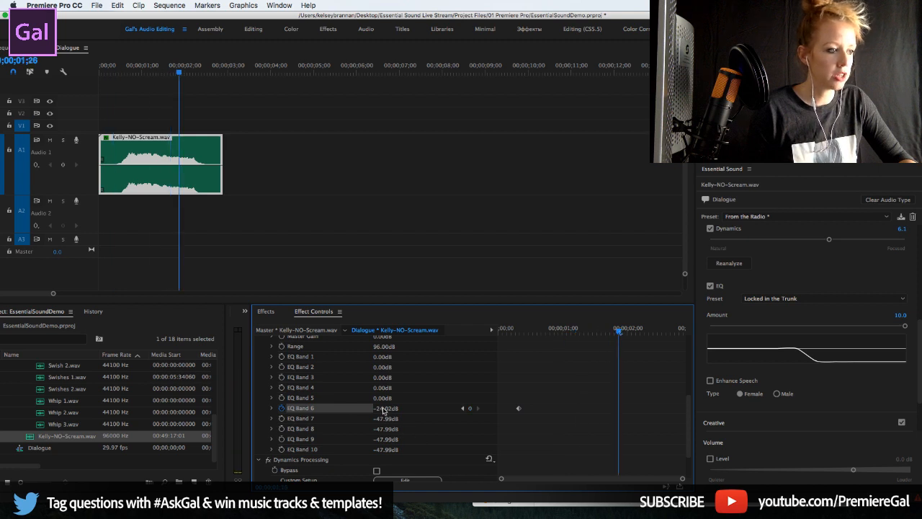
pyautogui.click(270, 409)
pyautogui.moveTo(340, 434); pyautogui.dragTo(393, 432)
# - Scrub through the EQ Band 6 animation to 00;00;01;08 and remove all of that band's keyframes
pyautogui.moveTo(542, 333); pyautogui.dragTo(525, 332)
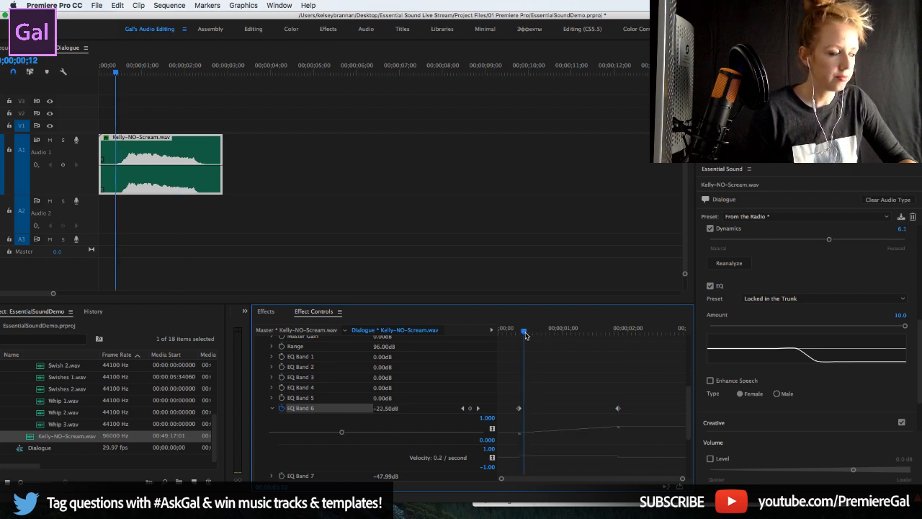
pyautogui.moveTo(525, 332); pyautogui.dragTo(579, 334)
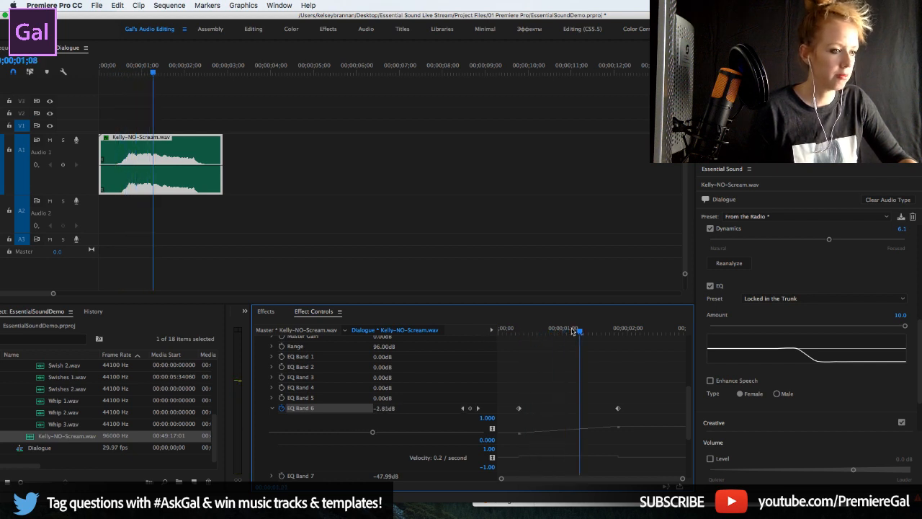
pyautogui.click(273, 409)
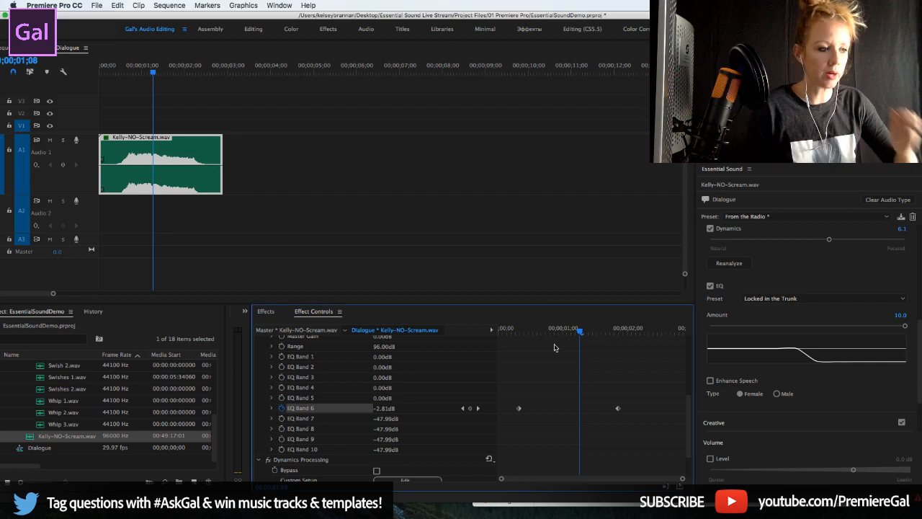
pyautogui.click(280, 408)
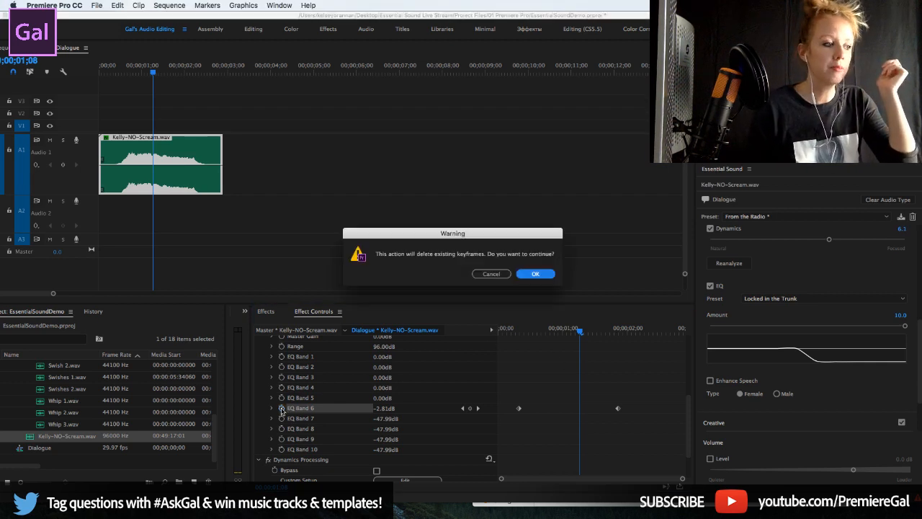
pyautogui.click(535, 273)
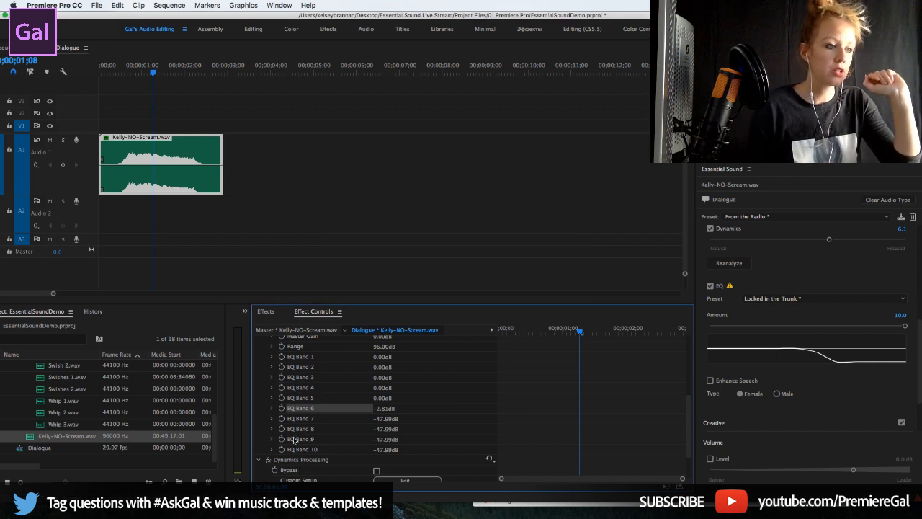
# - Enable Master Gain animation with a keyframe at 00;00;01;08, play the clip onward and collapse the Graphic Equalizer settings
pyautogui.scroll(3, 293, 393)
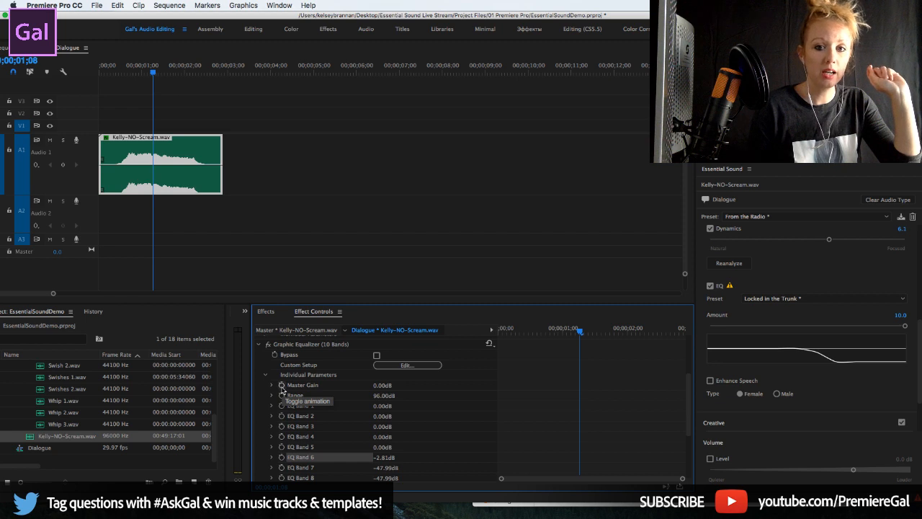
pyautogui.click(282, 385)
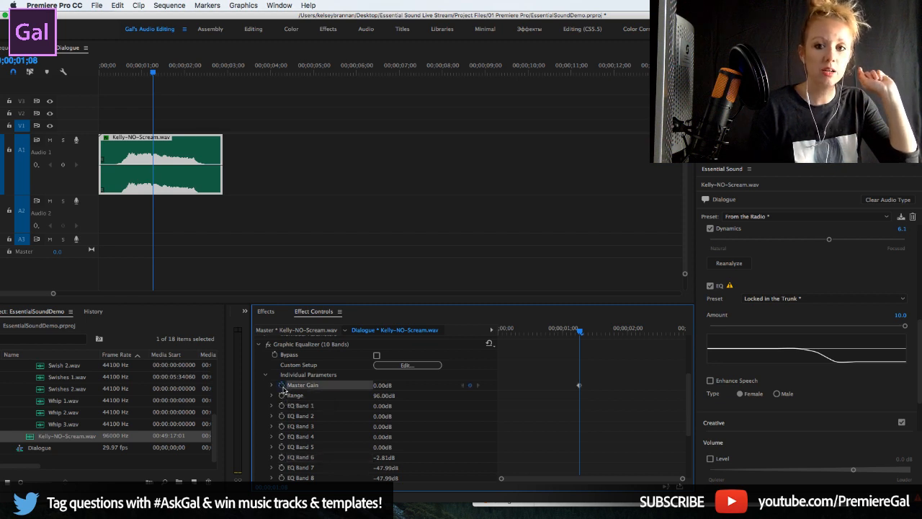
pyautogui.press('space')
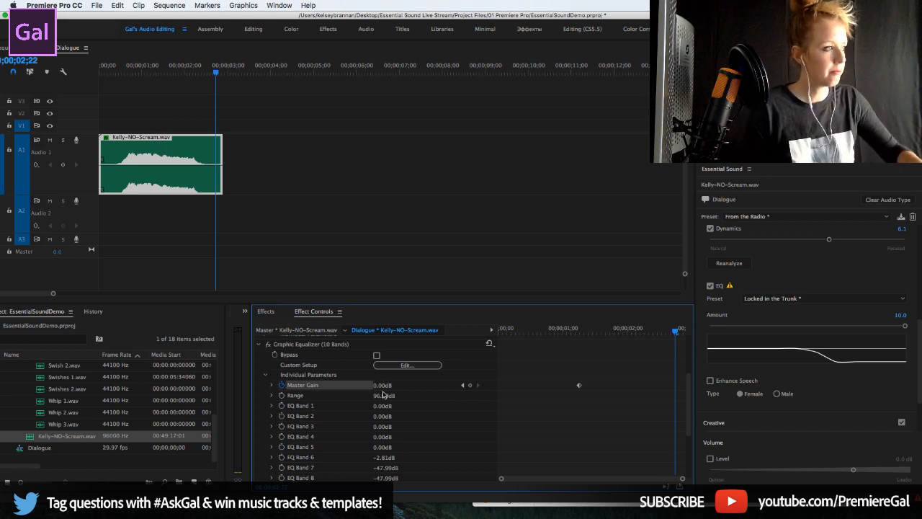
pyautogui.click(260, 346)
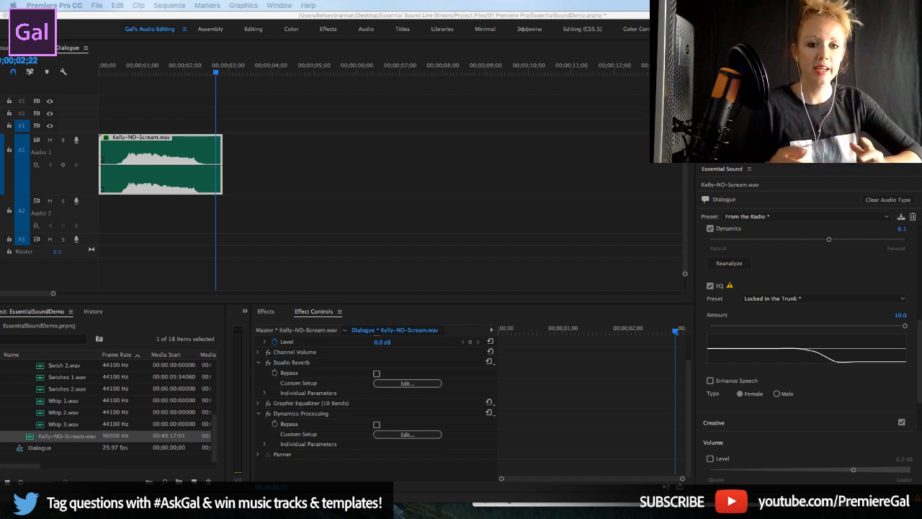
# - Shift the program window to reveal its cut-off edge and expand the Audio Network Music bin in the project
pyautogui.click(115, 5)
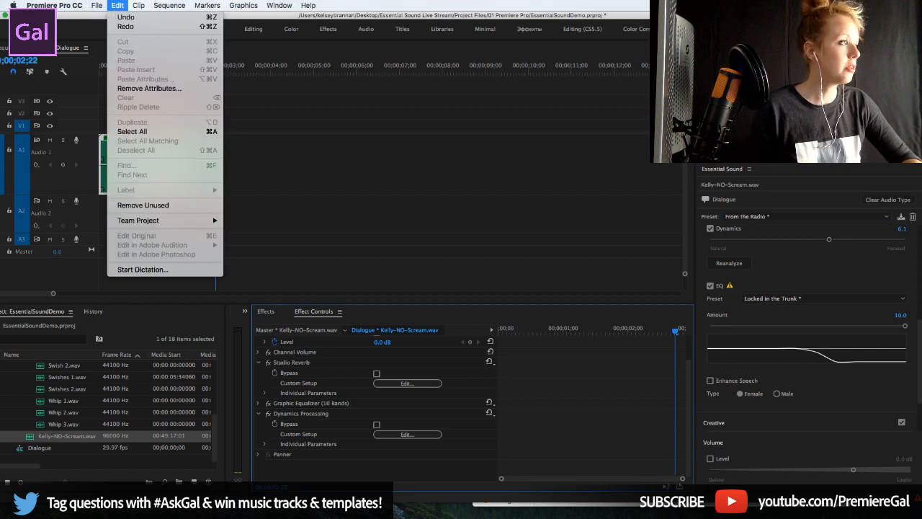
pyautogui.click(46, 16)
pyautogui.moveTo(46, 16); pyautogui.dragTo(61, 17)
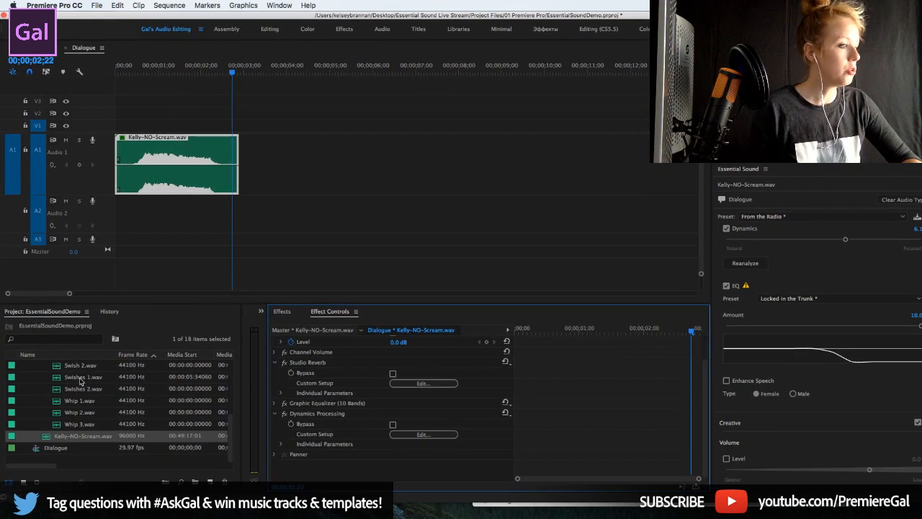
pyautogui.scroll(5, 81, 382)
pyautogui.click(26, 366)
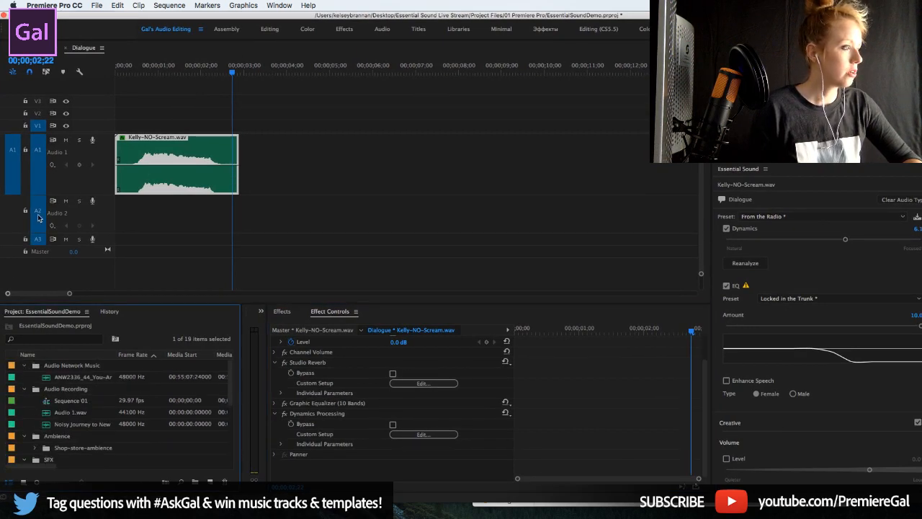
# - Delete the scream clip and place ANW2336_44_You-Are-Liquid-Sun-2.wav at the start of the Audio 1 track
pyautogui.click(138, 164)
pyautogui.press('Delete')
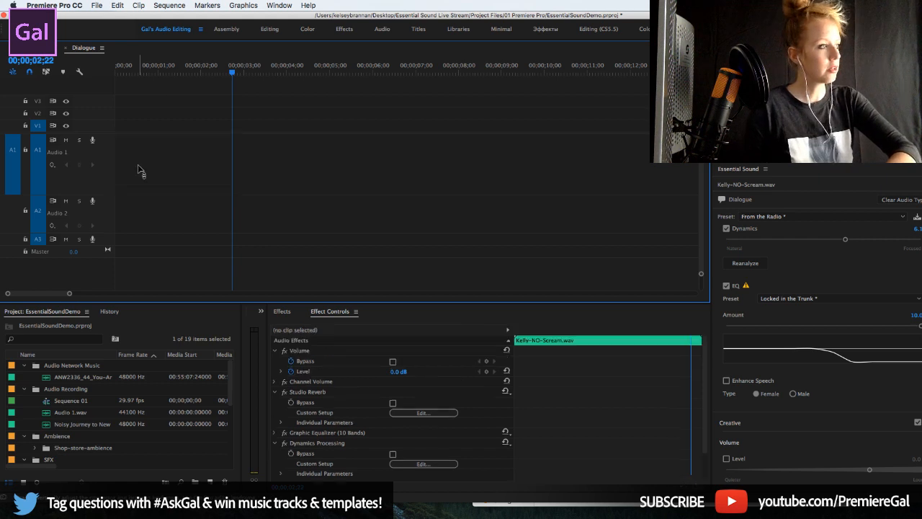
pyautogui.click(72, 380)
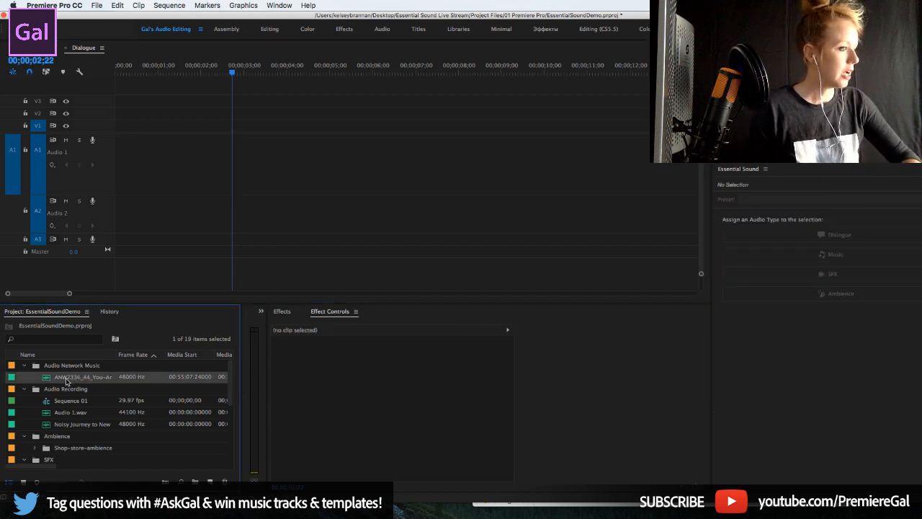
pyautogui.moveTo(106, 328)
pyautogui.mouseDown()
pyautogui.moveTo(140, 233)
pyautogui.moveTo(134, 189)
pyautogui.moveTo(109, 182)
pyautogui.mouseUp()
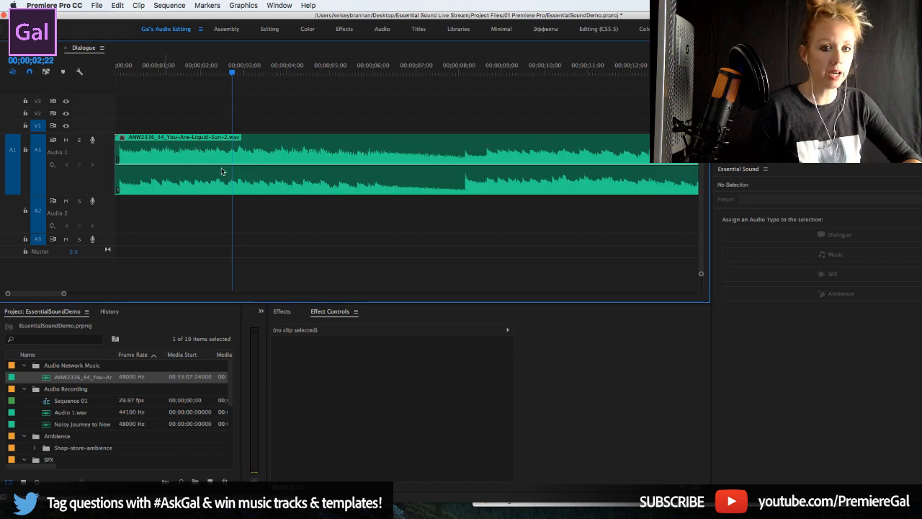
pyautogui.click(277, 6)
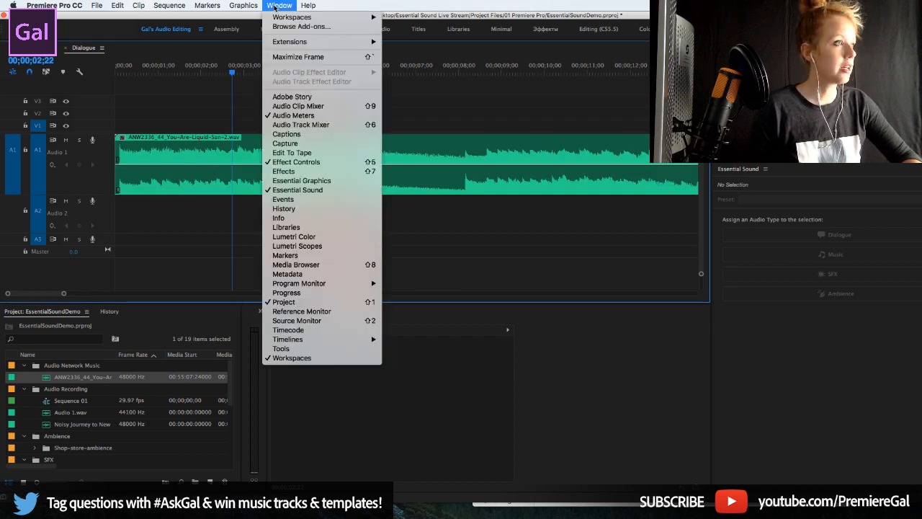
pyautogui.moveTo(310, 42)
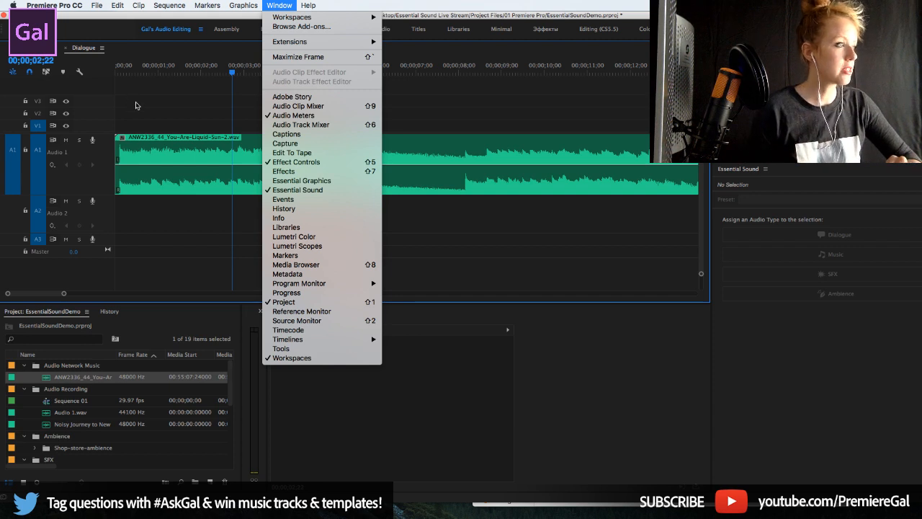
pyautogui.click(139, 99)
# - Play the music track from near its start, stop playback and select the music clip in the timeline
pyautogui.click(126, 70)
pyautogui.press('space')
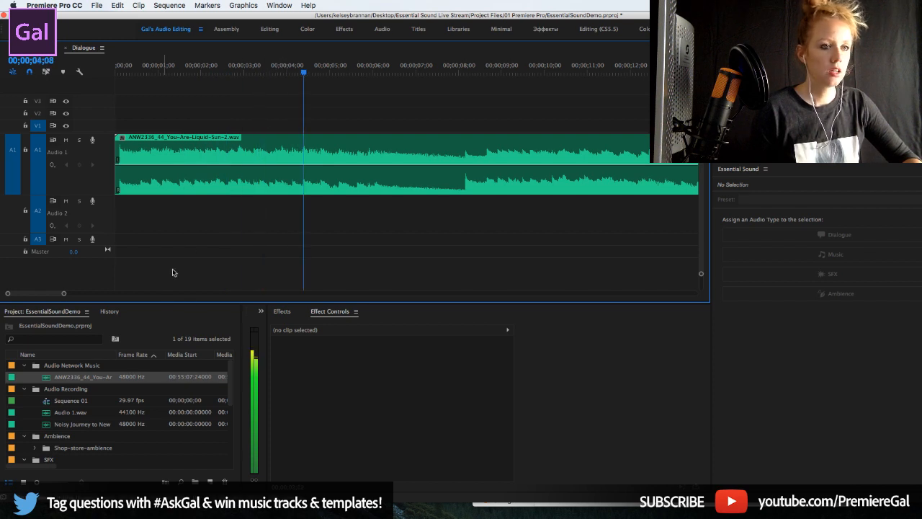
pyautogui.press('space')
pyautogui.click(591, 169)
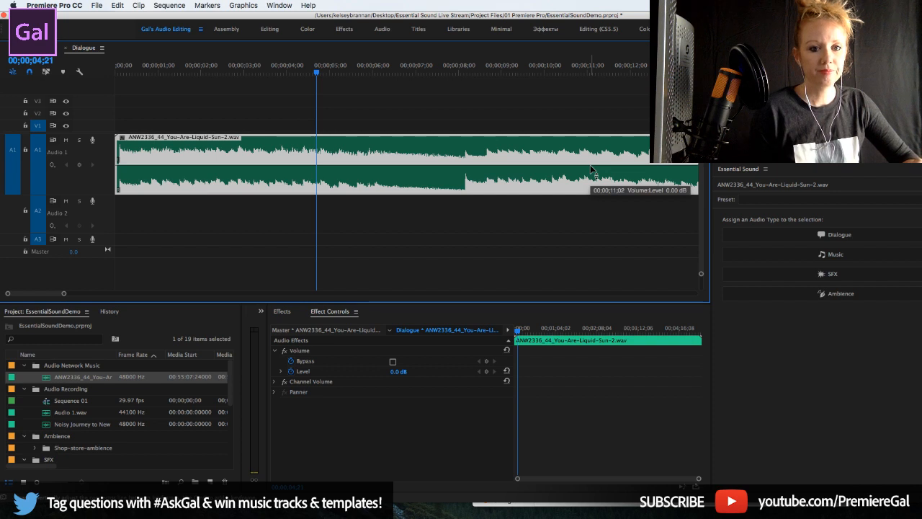
# - Assign the Dialogue audio type to the music clip and apply the From the Radio preset
pyautogui.click(781, 235)
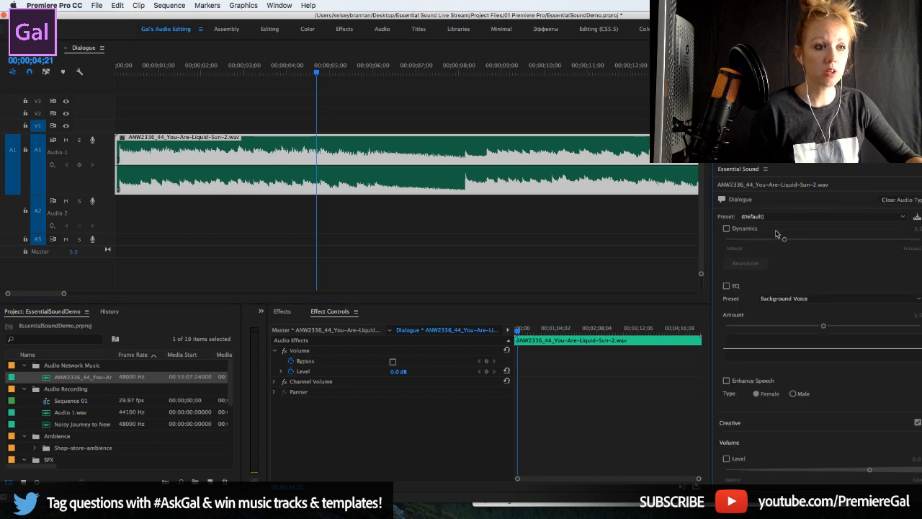
pyautogui.click(777, 217)
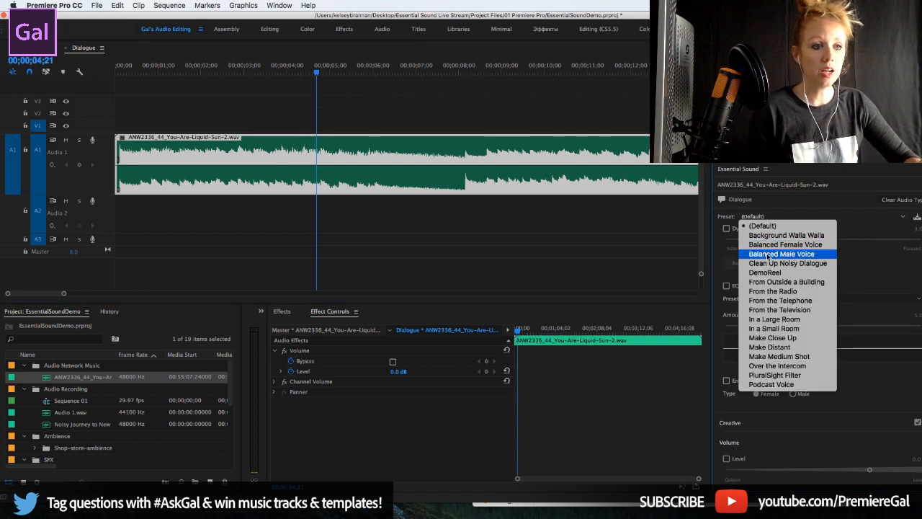
pyautogui.click(767, 291)
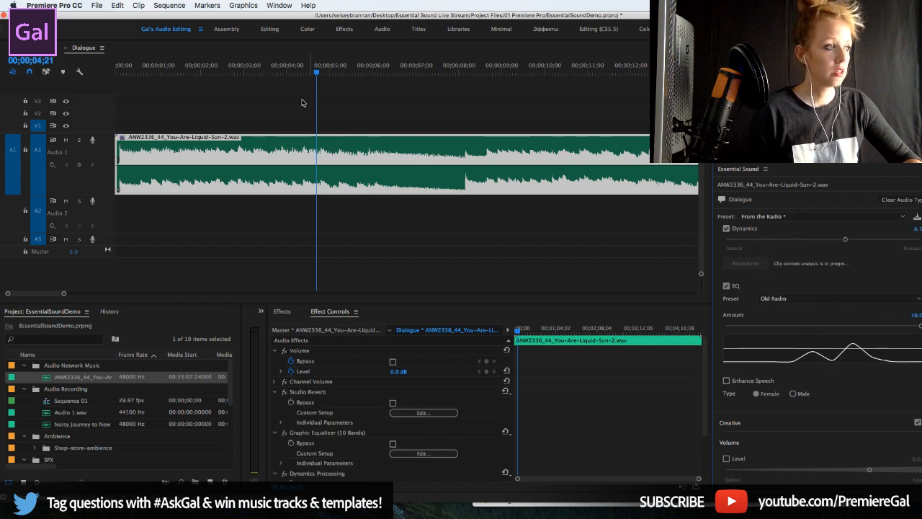
# - Play the music track with the preset applied, first from 00;00;04;21 and again from 00;00;37;04
pyautogui.press('space')
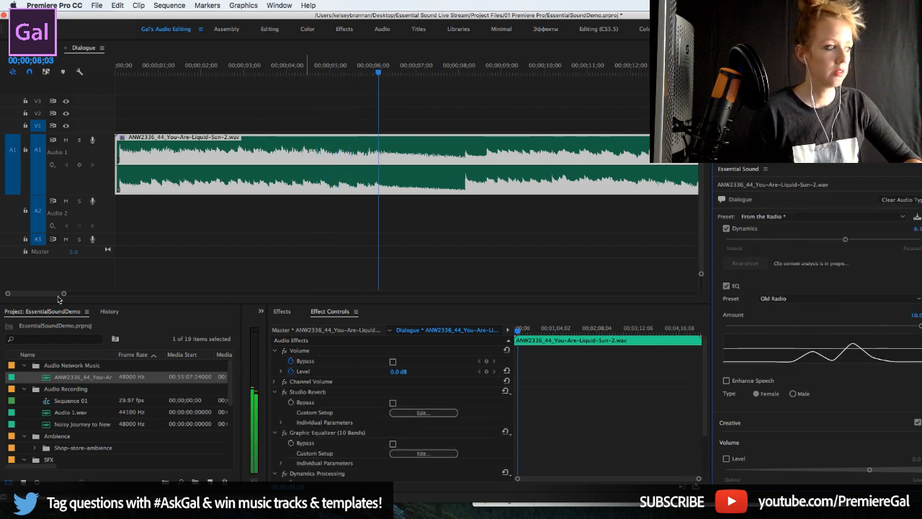
pyautogui.moveTo(63, 294); pyautogui.dragTo(258, 294)
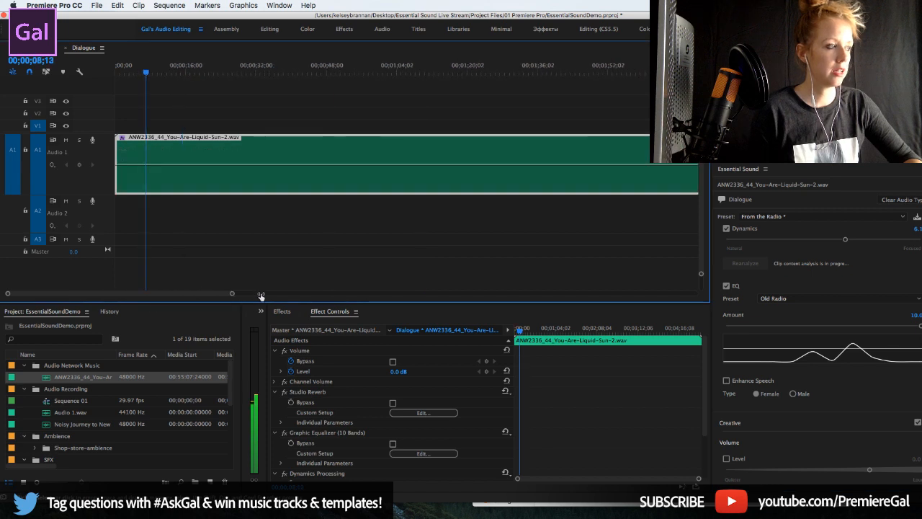
pyautogui.click(232, 71)
pyautogui.click(250, 72)
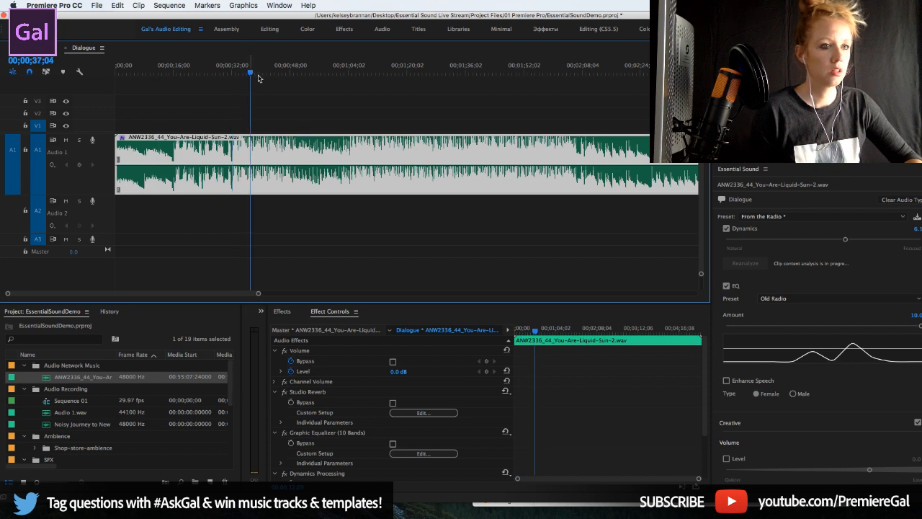
pyautogui.press('space')
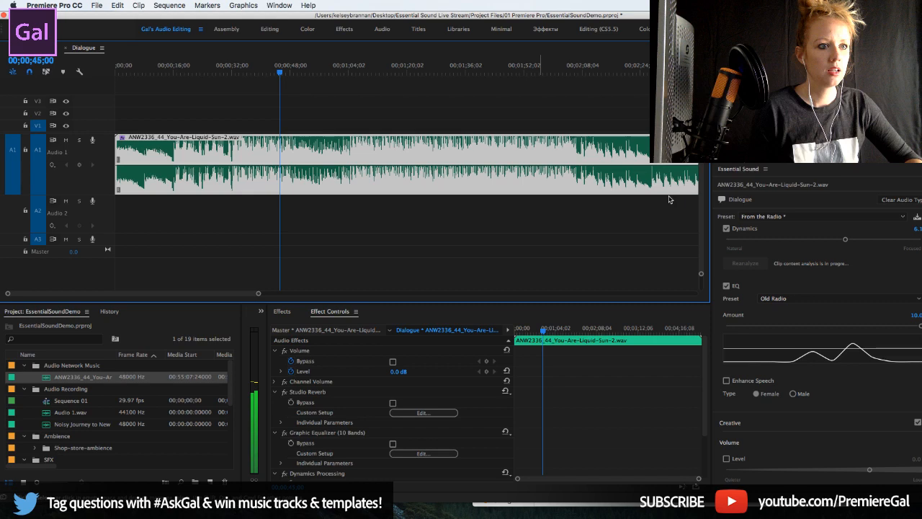
# - Browse the dialogue presets, disable the Creative section to remove the preset's reverb and enable it again
pyautogui.click(778, 216)
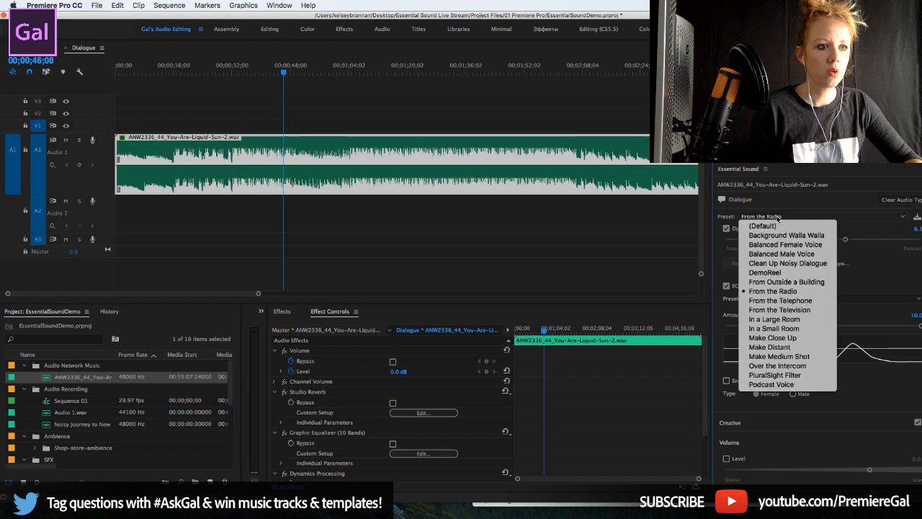
pyautogui.click(872, 298)
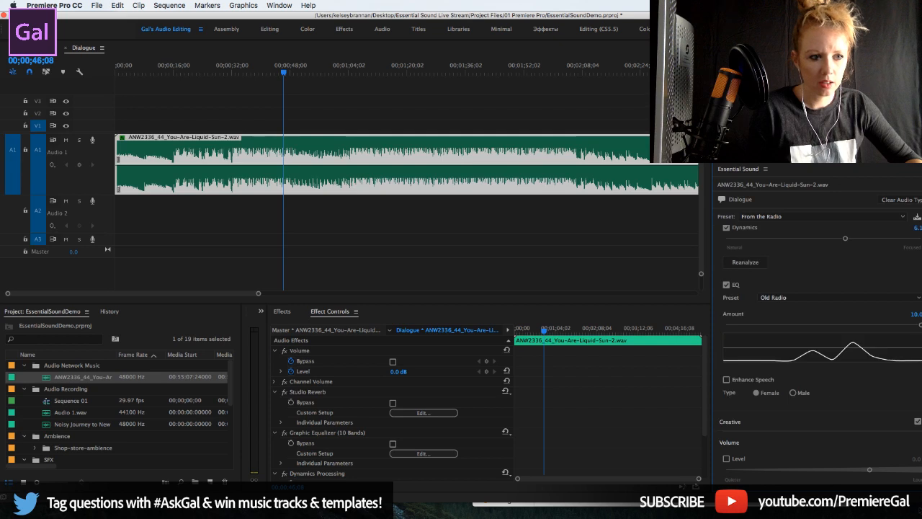
pyautogui.click(918, 422)
pyautogui.scroll(-2, 917, 423)
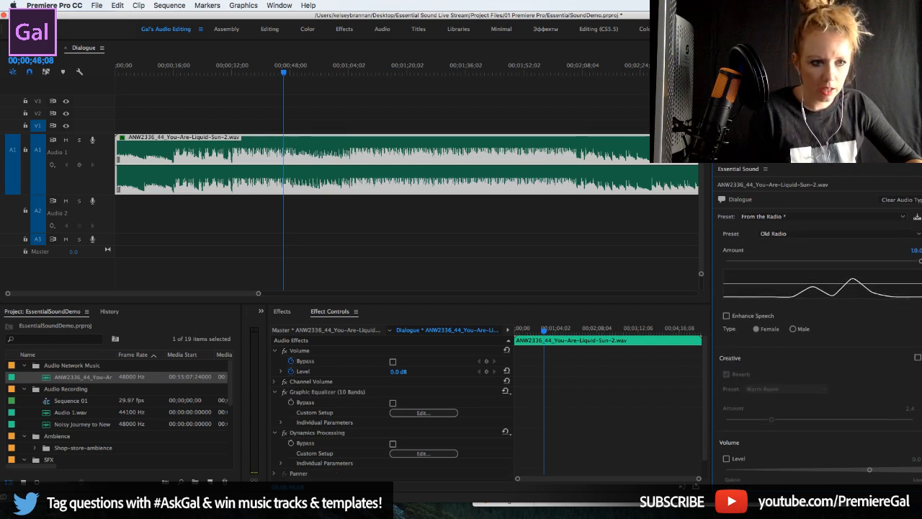
pyautogui.scroll(2, 916, 362)
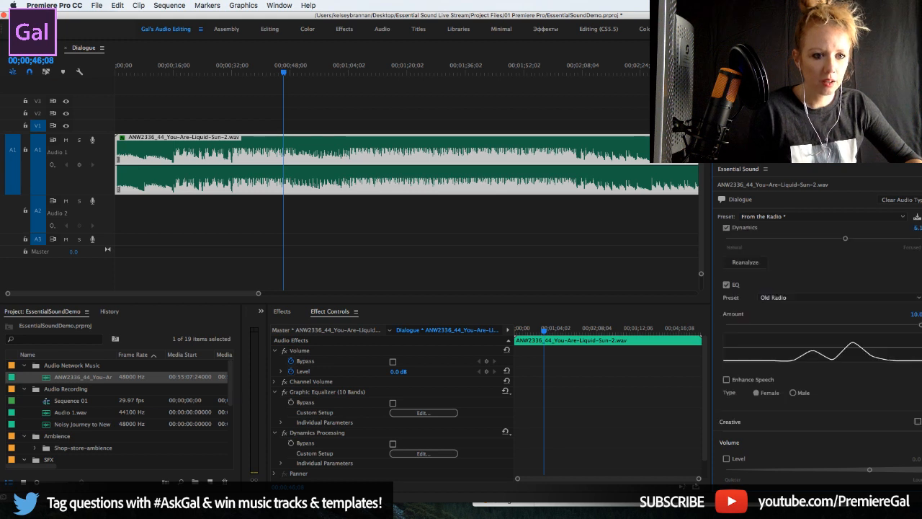
pyautogui.click(918, 422)
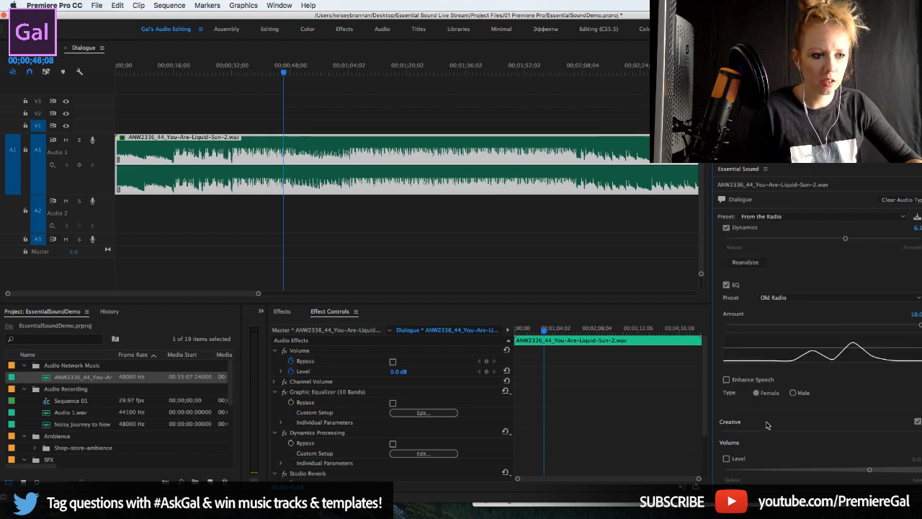
# - Clear the clip's audio type and reassign it to Dialogue, extending the program window downward
pyautogui.click(900, 201)
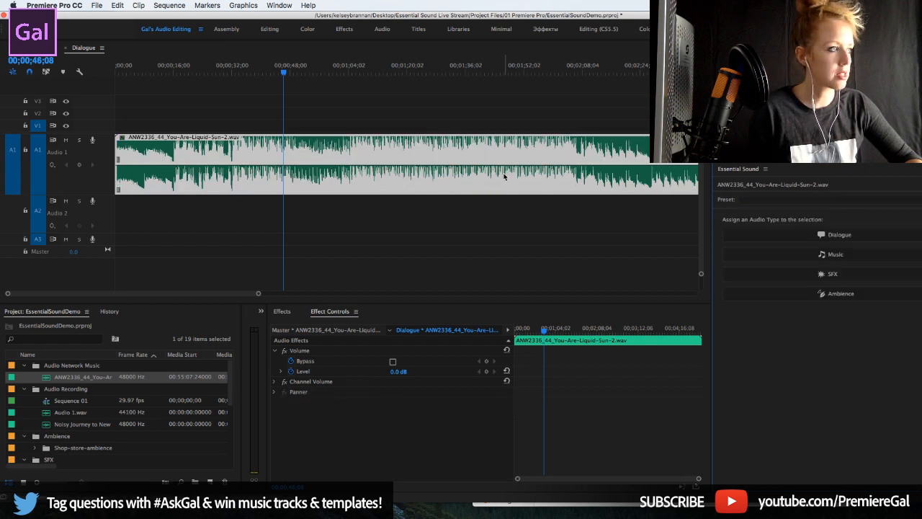
pyautogui.click(850, 235)
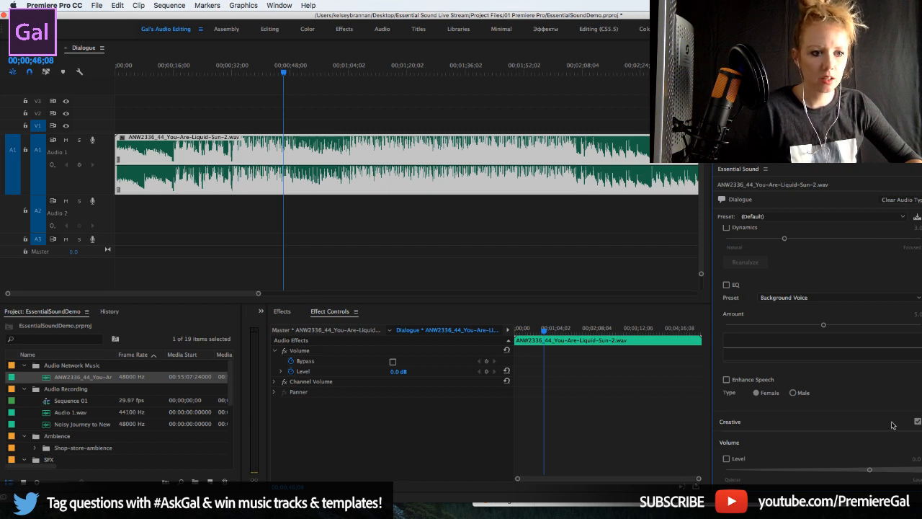
pyautogui.moveTo(779, 502); pyautogui.dragTo(780, 518)
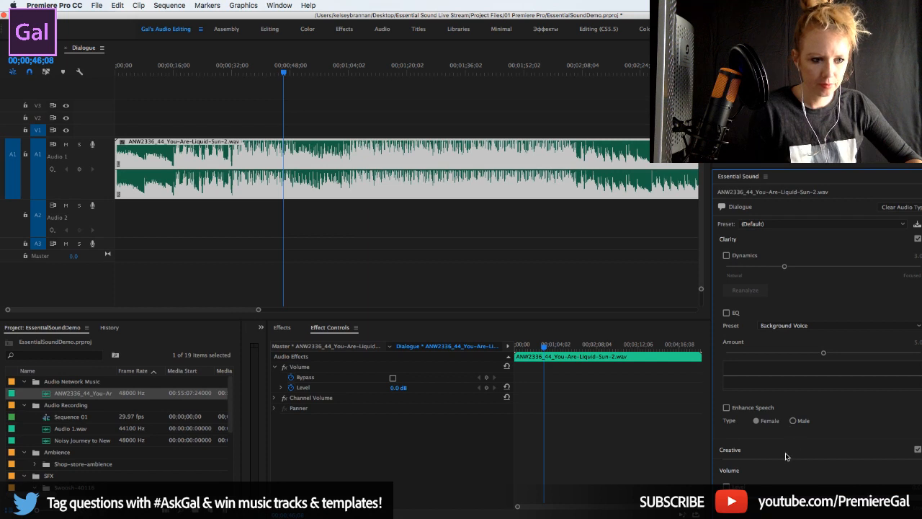
# - Toggle the Creative section off and on, and enable Reverb for the music clip
pyautogui.click(918, 449)
pyautogui.scroll(-3, 822, 324)
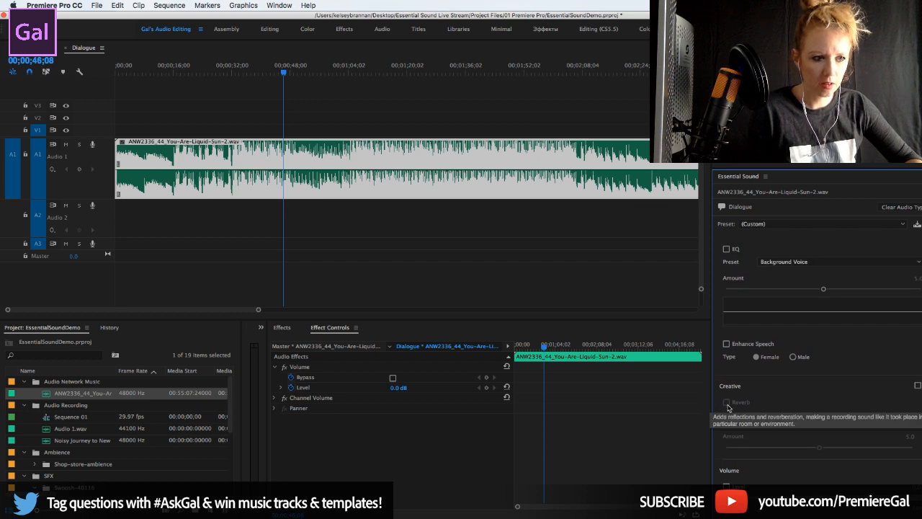
pyautogui.click(918, 386)
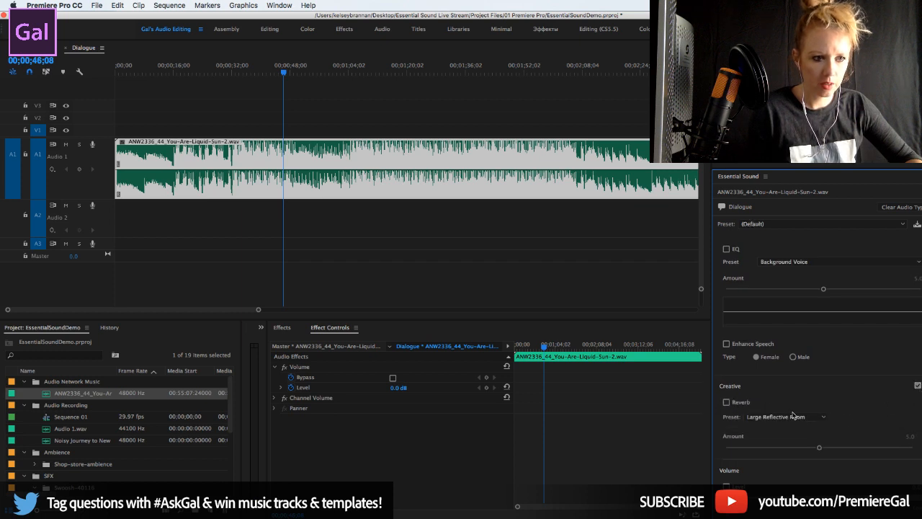
pyautogui.click(726, 402)
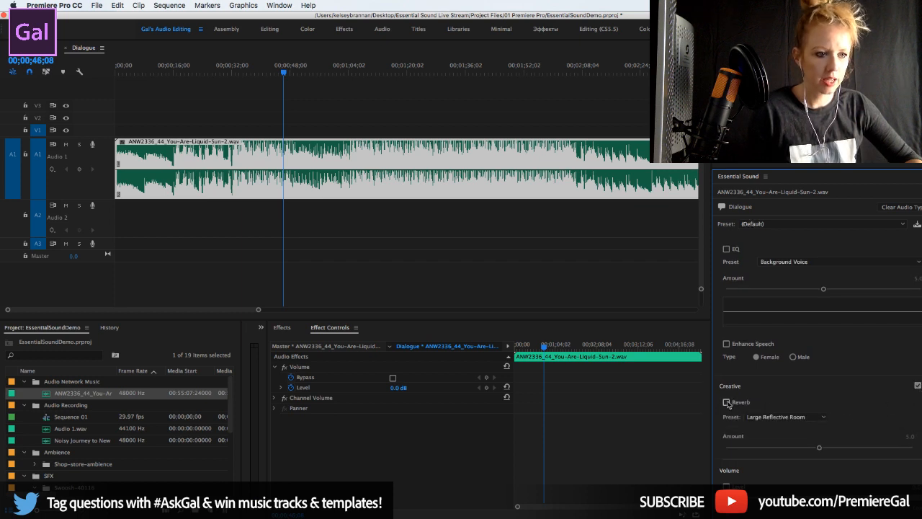
# - Set the reverb preset to Church and play the track from 00;00;46;08 to 00;00;52;00
pyautogui.click(767, 417)
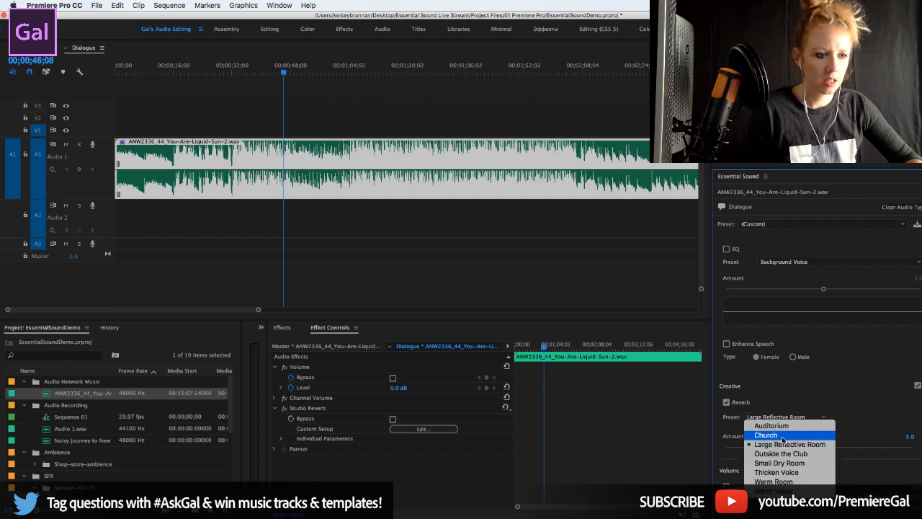
pyautogui.press('Escape')
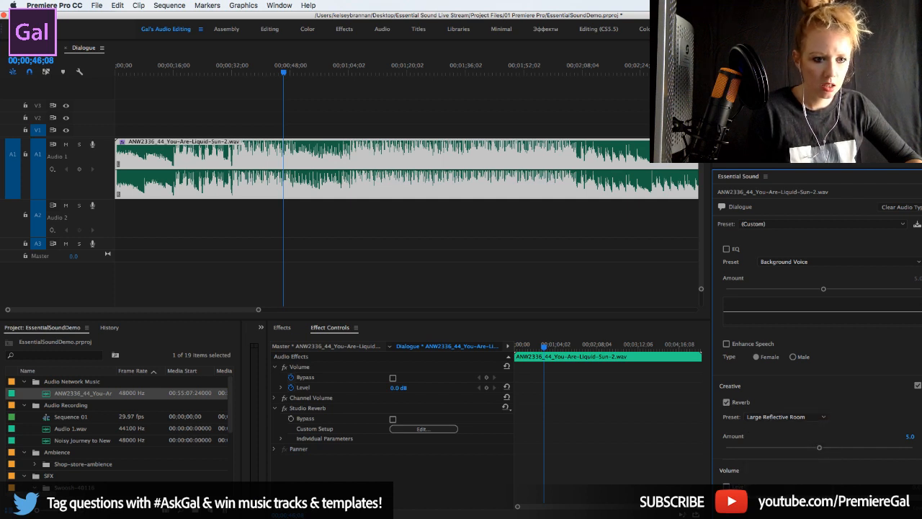
pyautogui.click(783, 416)
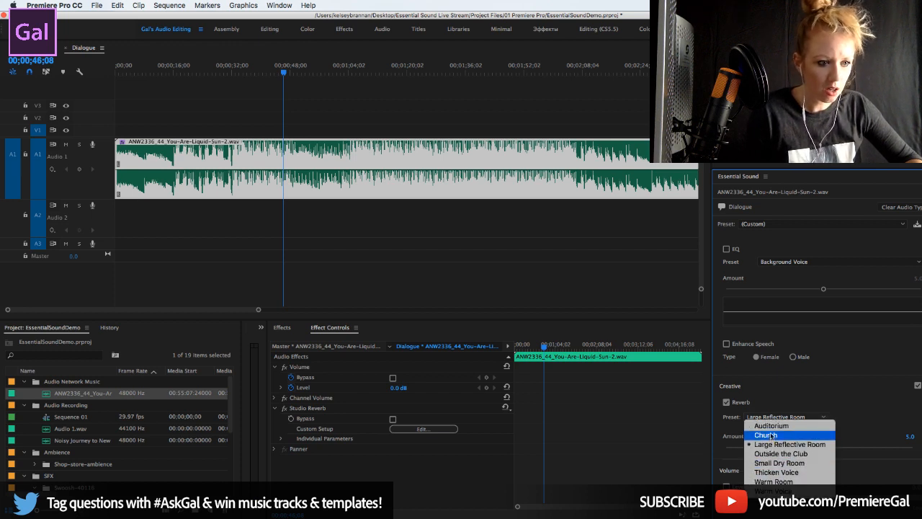
pyautogui.click(773, 435)
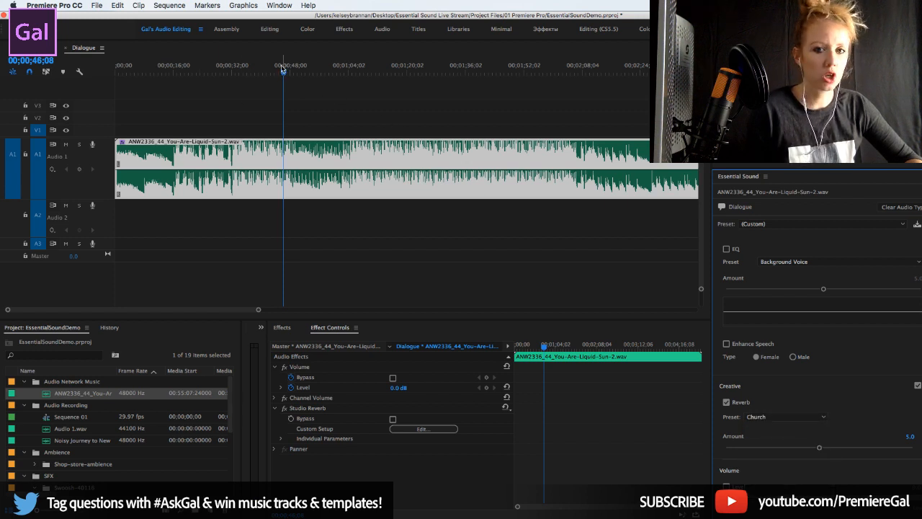
pyautogui.press('space')
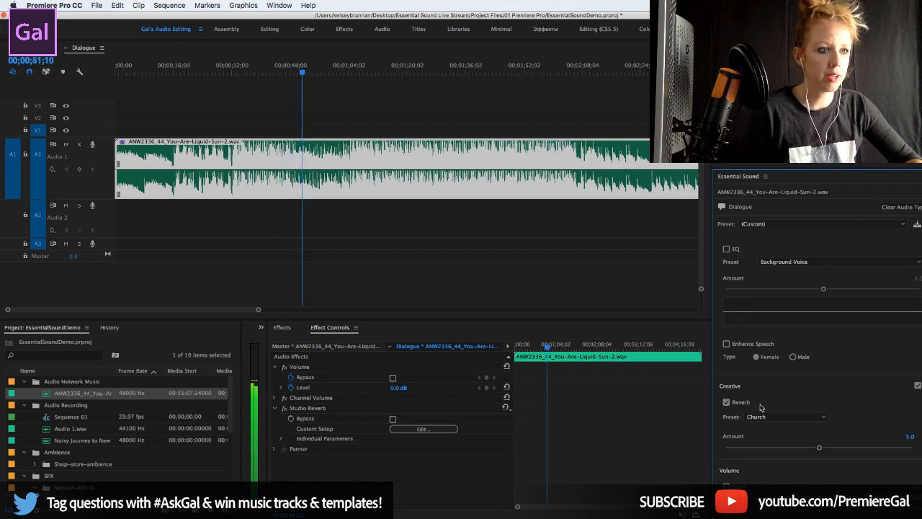
pyautogui.press('space')
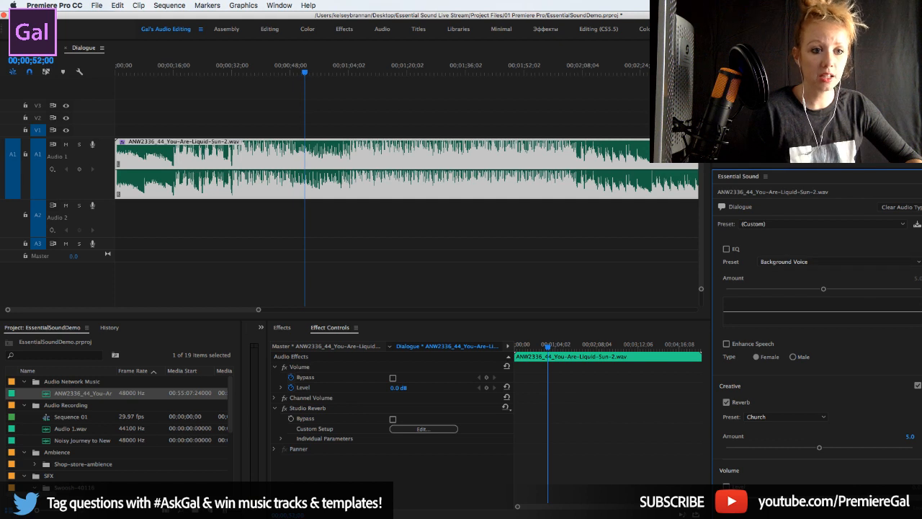
# - Enable EQ in the Clarity section and choose the Locked in the Trunk EQ preset
pyautogui.scroll(10, 818, 346)
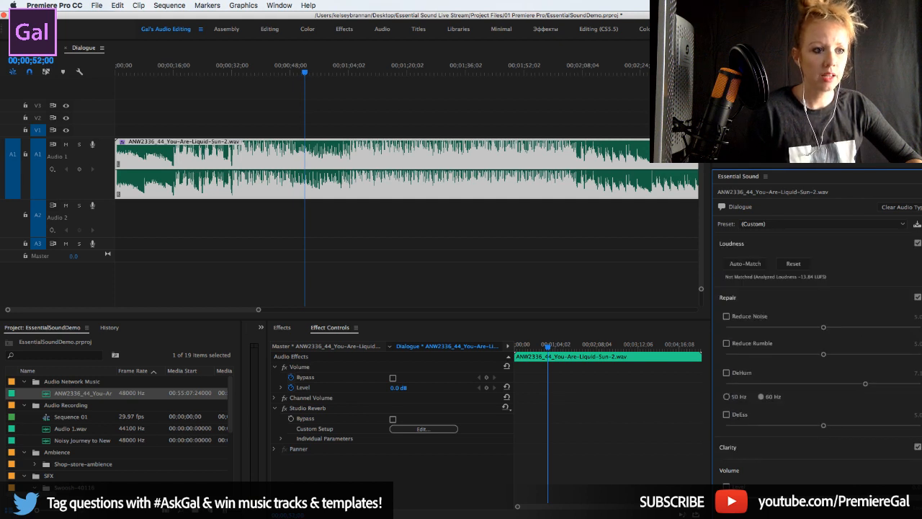
pyautogui.scroll(-5, 816, 326)
pyautogui.click(816, 328)
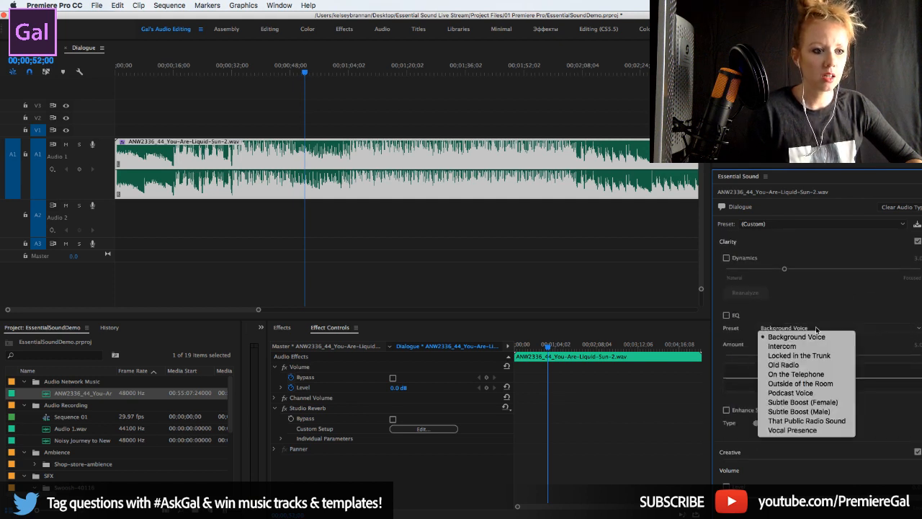
pyautogui.click(727, 318)
pyautogui.click(728, 316)
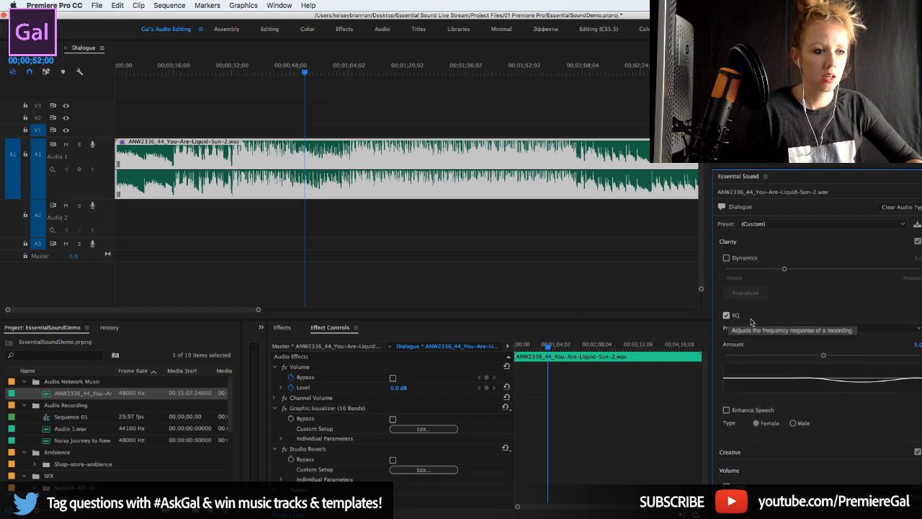
pyautogui.click(785, 328)
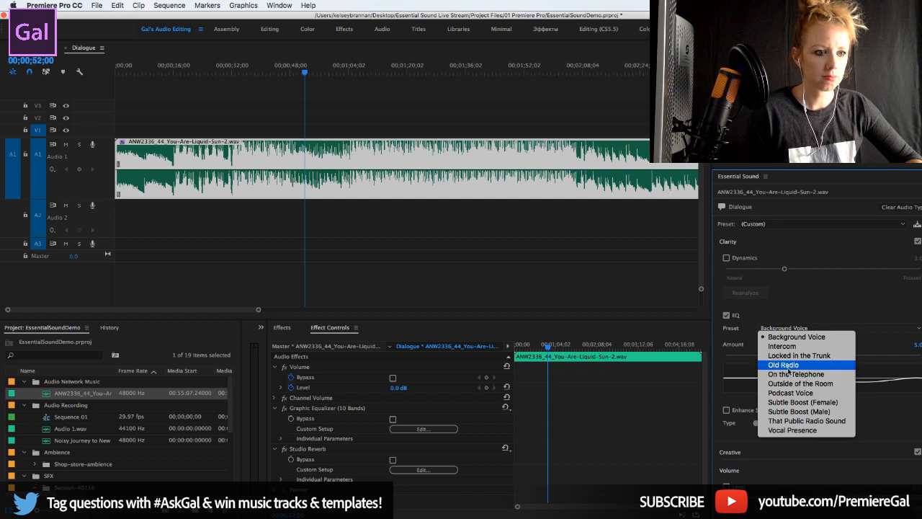
pyautogui.click(789, 355)
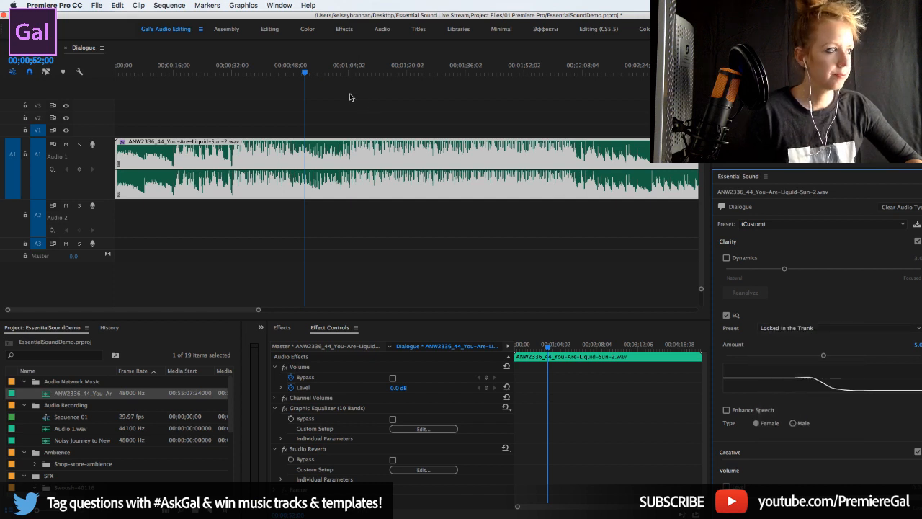
# - Play the track, jump to about 00;01;04 and raise the EQ amount to 9.3 during playback
pyautogui.press('space')
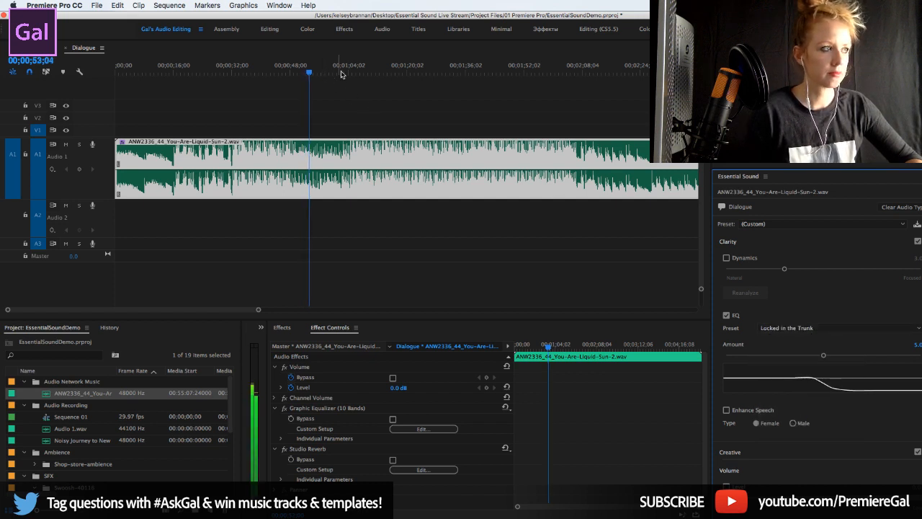
pyautogui.click(351, 72)
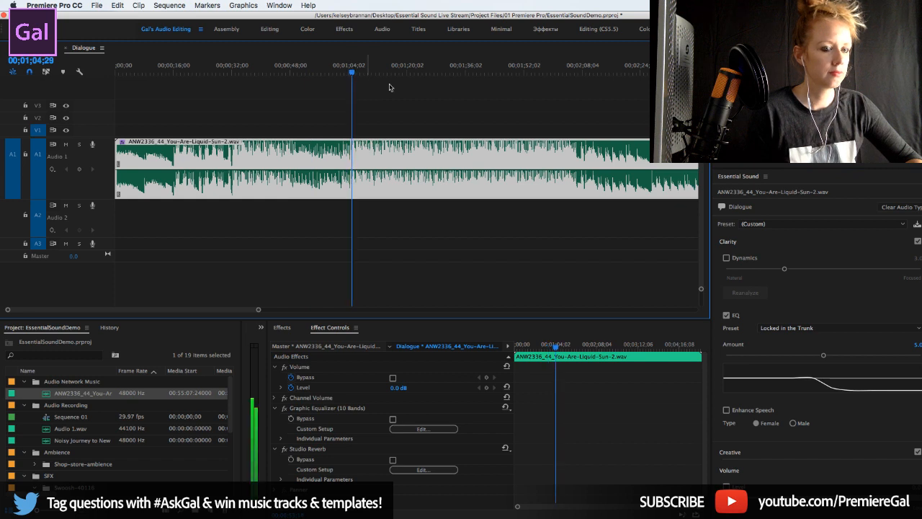
pyautogui.click(908, 356)
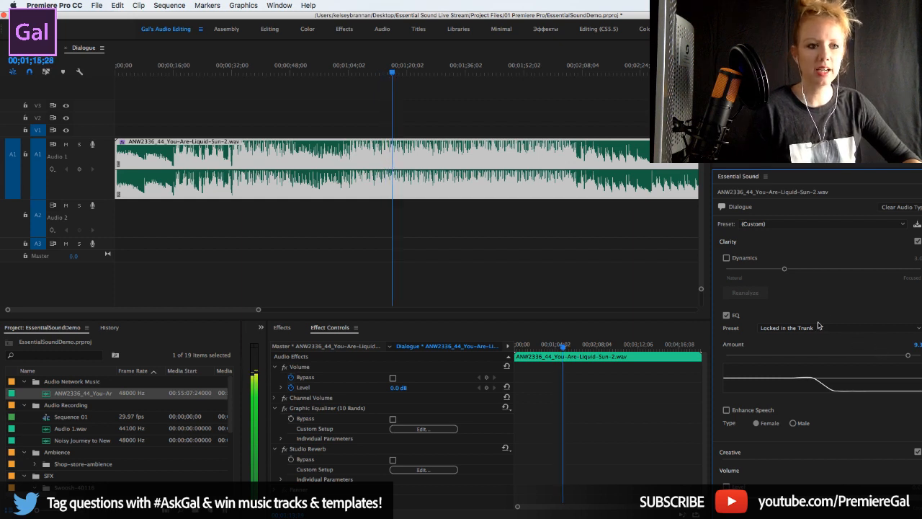
# - Switch the EQ preset to Intercom and lower the EQ amount to 8.0 while the track plays
pyautogui.click(778, 330)
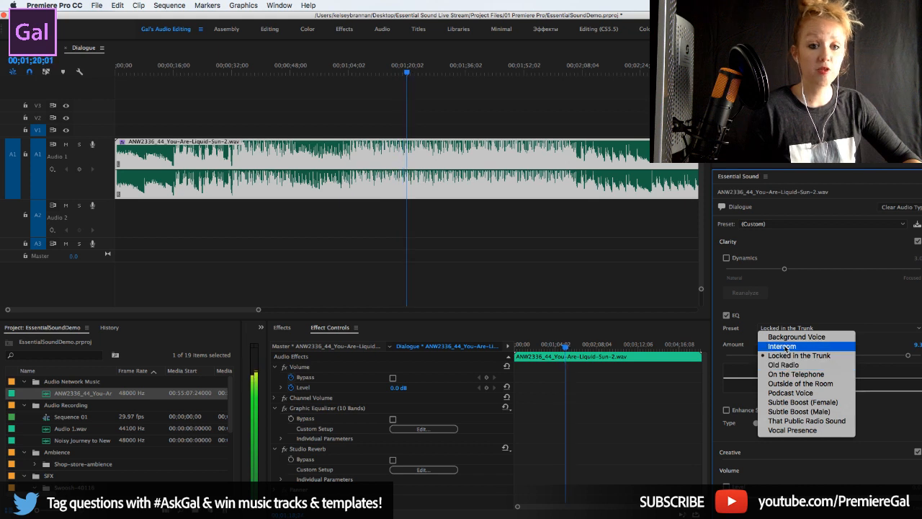
pyautogui.click(784, 347)
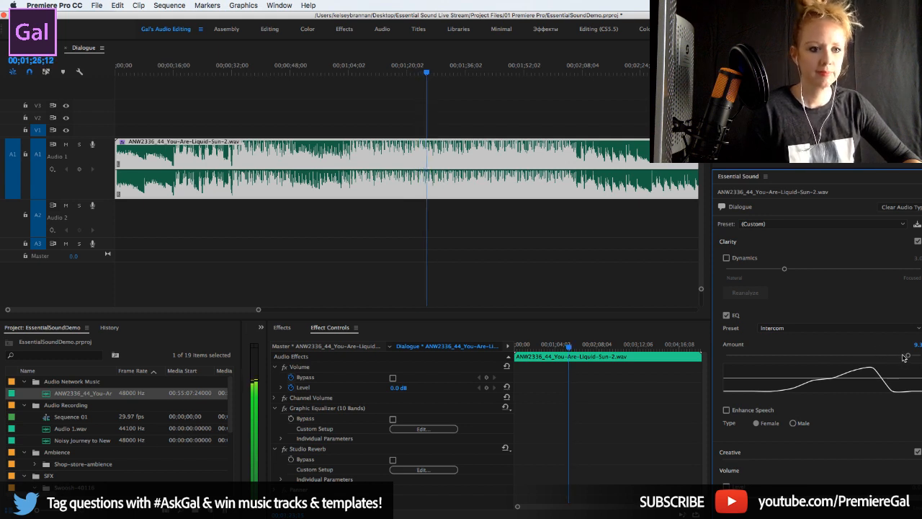
pyautogui.moveTo(908, 355); pyautogui.dragTo(882, 356)
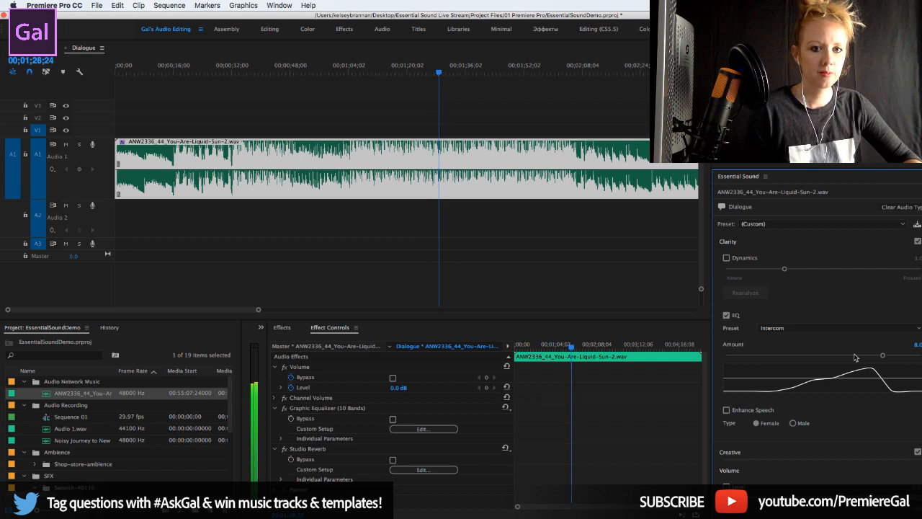
# - Switch the EQ preset to On the Telephone and lower the EQ amount to 7.4 while the track plays
pyautogui.click(824, 329)
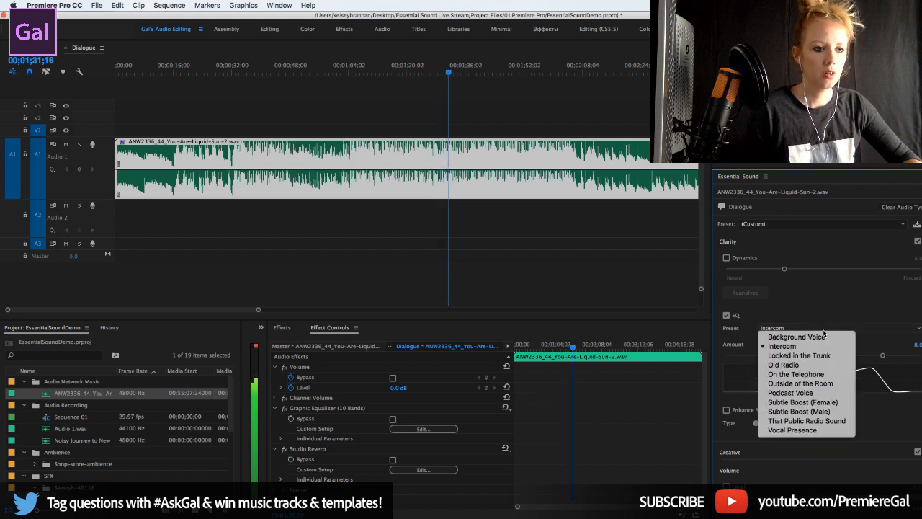
pyautogui.click(808, 375)
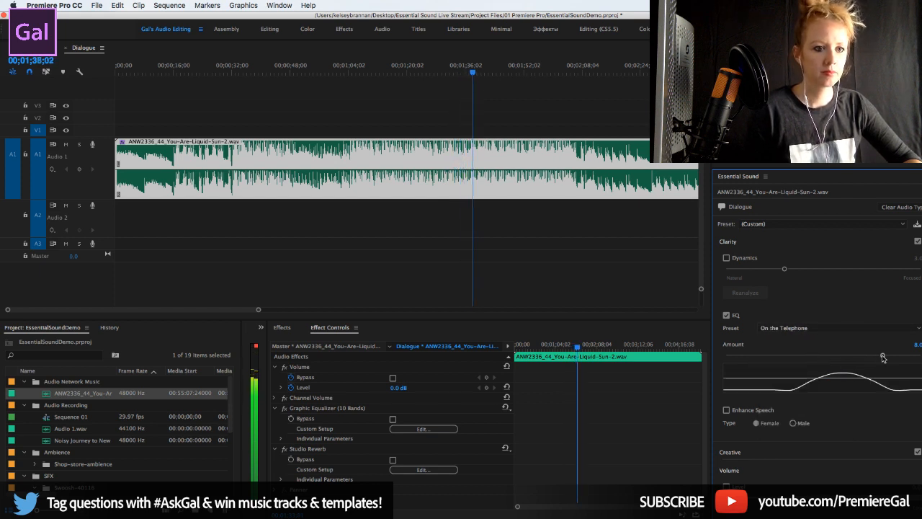
pyautogui.moveTo(872, 357); pyautogui.dragTo(871, 357)
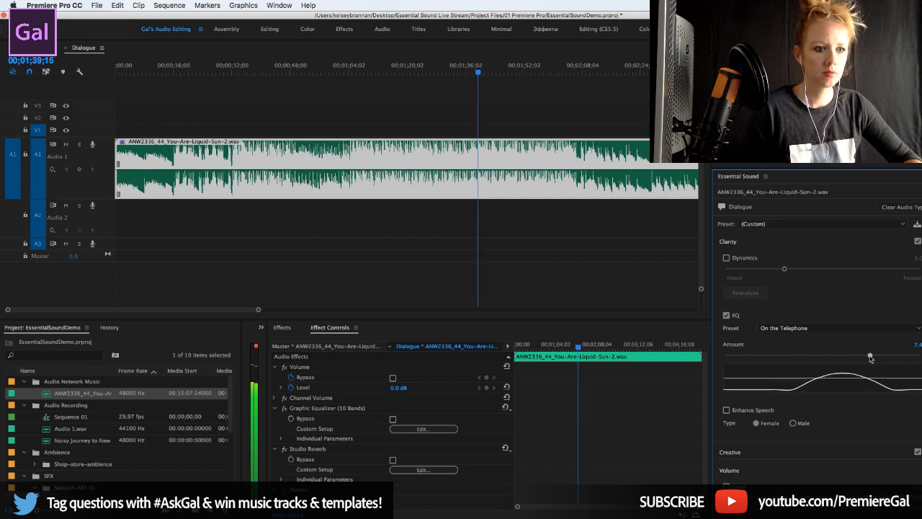
# - Change the EQ preset to That Public Radio Sound and stop playback at 00;01;52;19
pyautogui.click(828, 329)
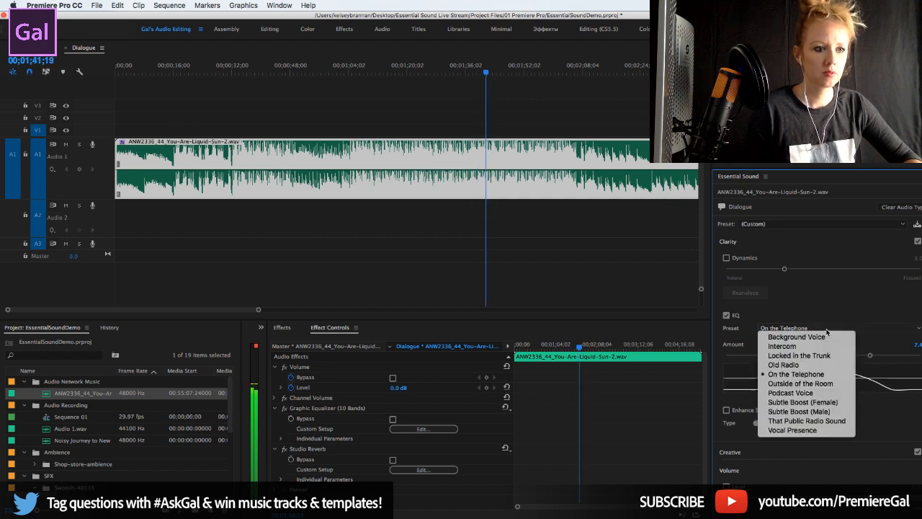
pyautogui.click(819, 422)
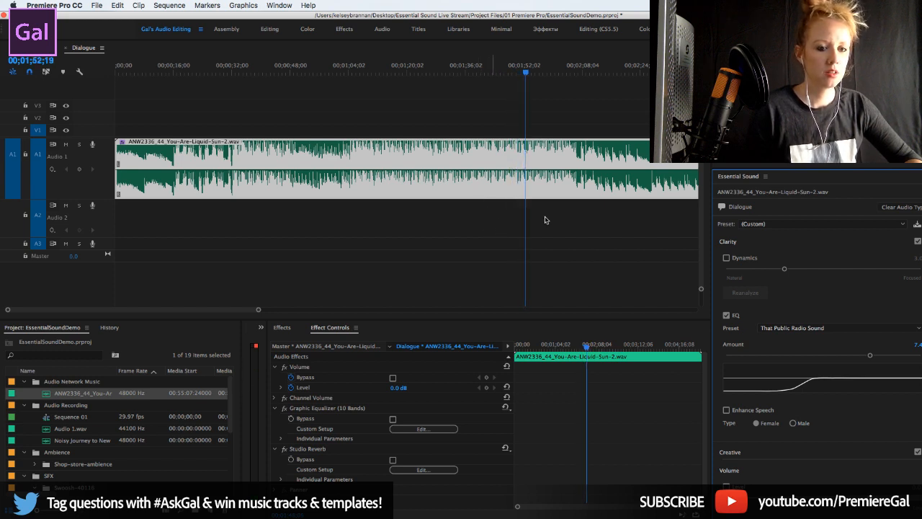
pyautogui.press('space')
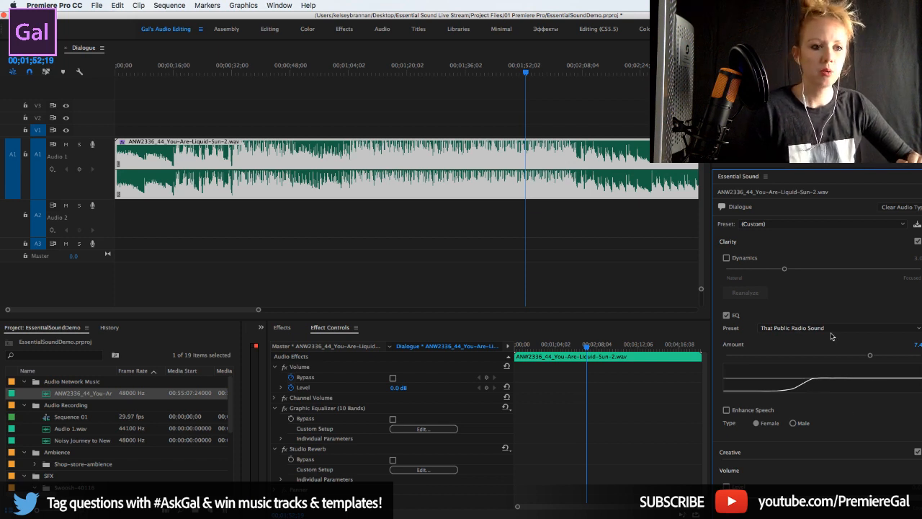
pyautogui.click(791, 327)
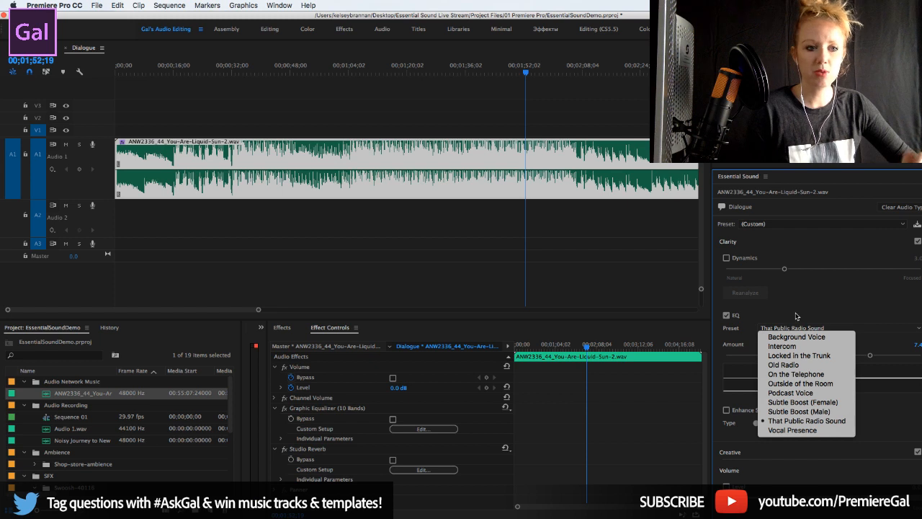
pyautogui.click(796, 313)
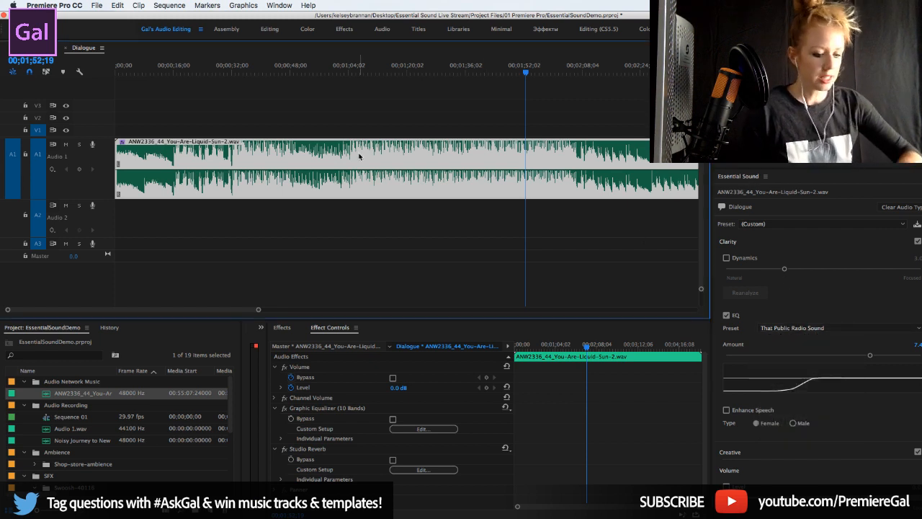
# - Replace the music track on Audio 1 with 3 Shopping Mall.wav from the Shop-store-ambience bin, placed at the sequence start
pyautogui.press('Delete')
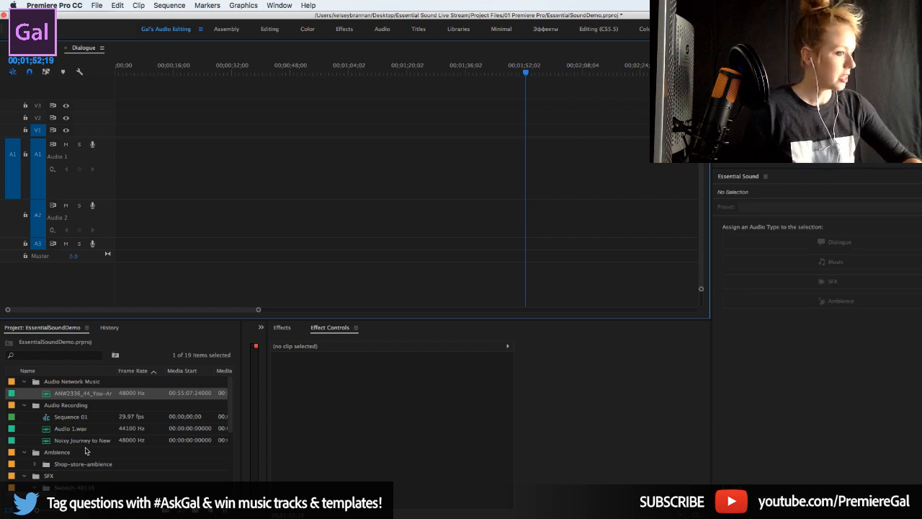
pyautogui.scroll(-2, 86, 448)
pyautogui.click(35, 440)
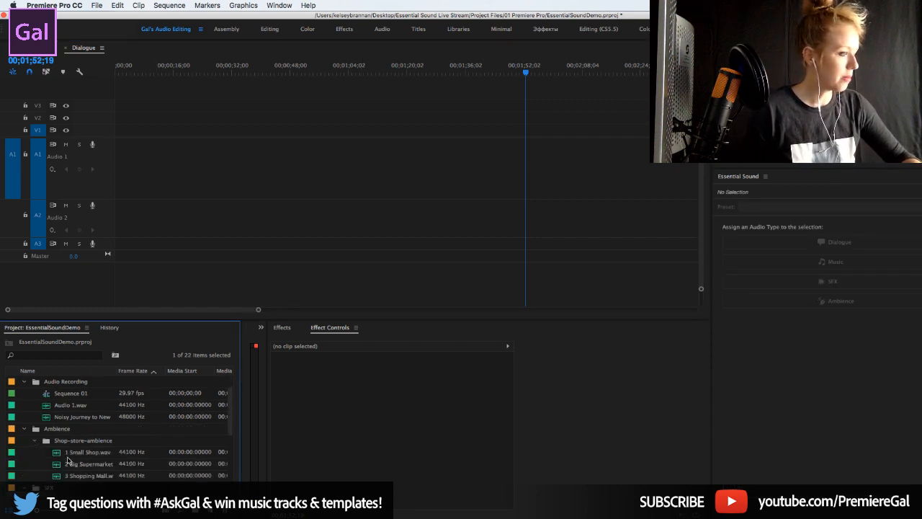
pyautogui.scroll(-4, 70, 459)
pyautogui.click(59, 420)
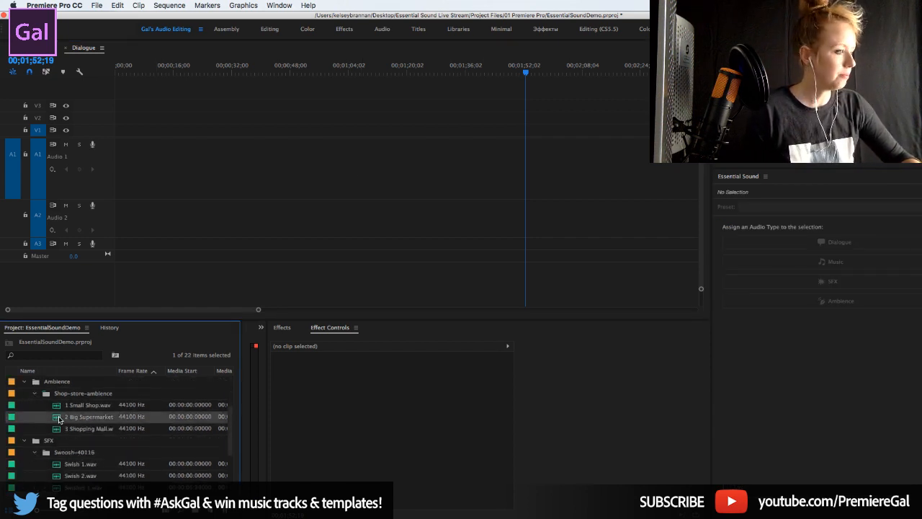
pyautogui.click(56, 429)
pyautogui.doubleClick(56, 430)
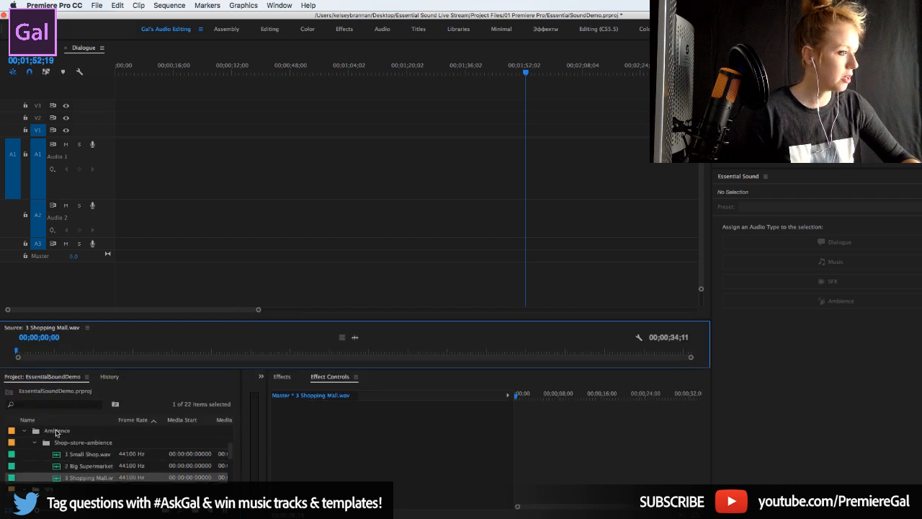
pyautogui.moveTo(58, 483); pyautogui.dragTo(116, 158)
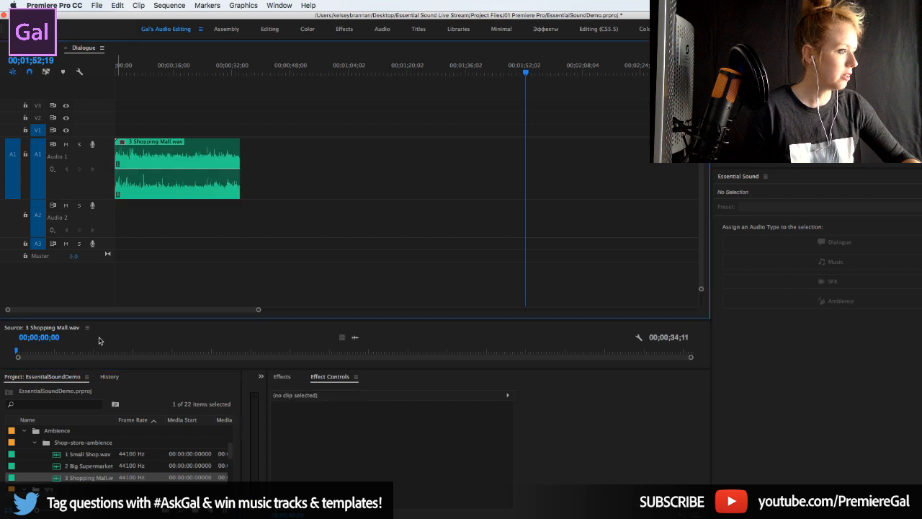
# - Close the Source monitor, then select the Shopping Mall clip and play it from 00;00;07;12 to 00;00;11;22
pyautogui.rightClick(75, 326)
pyautogui.click(96, 334)
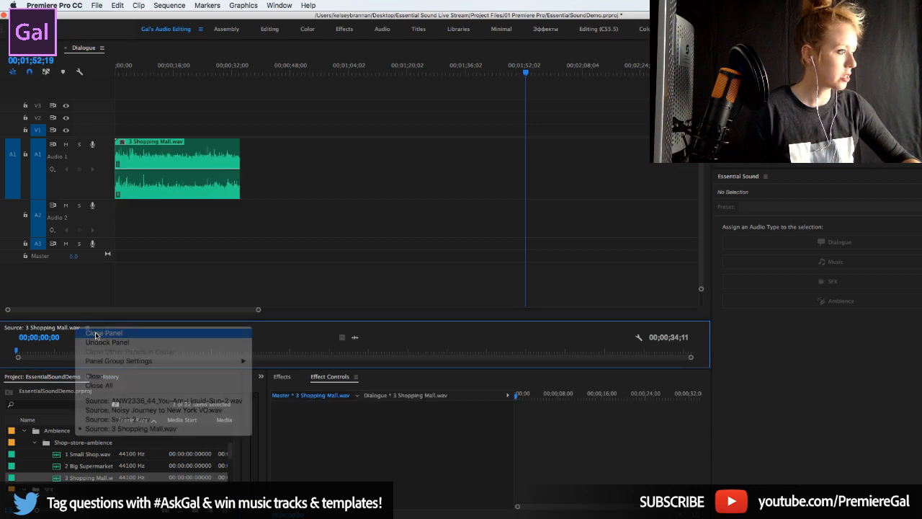
pyautogui.click(142, 72)
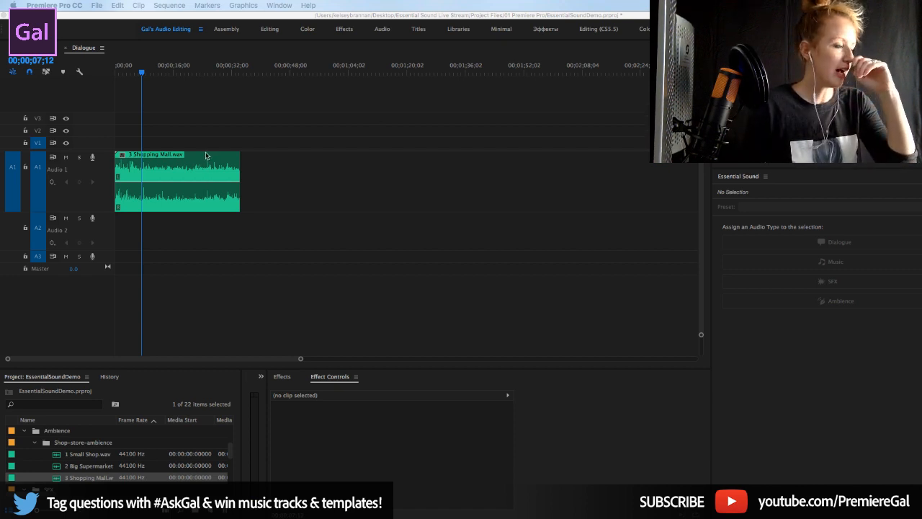
pyautogui.click(167, 176)
pyautogui.click(177, 171)
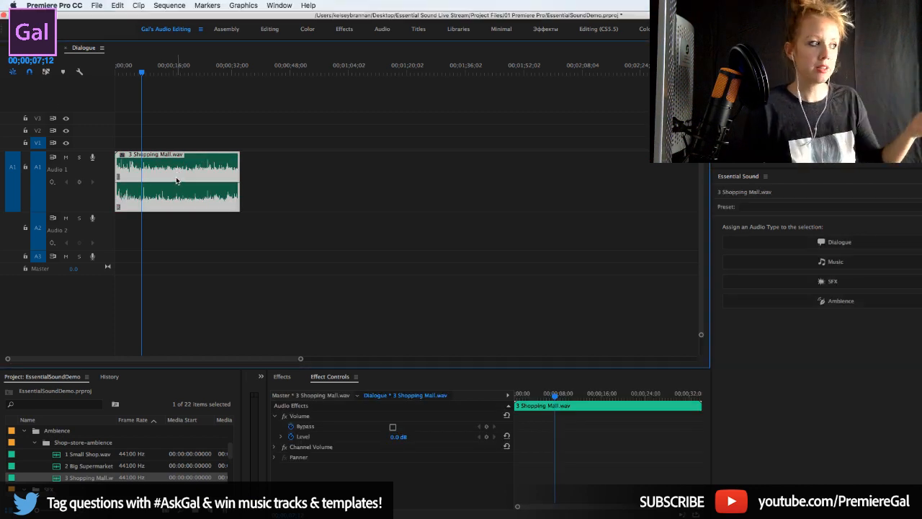
pyautogui.press('space')
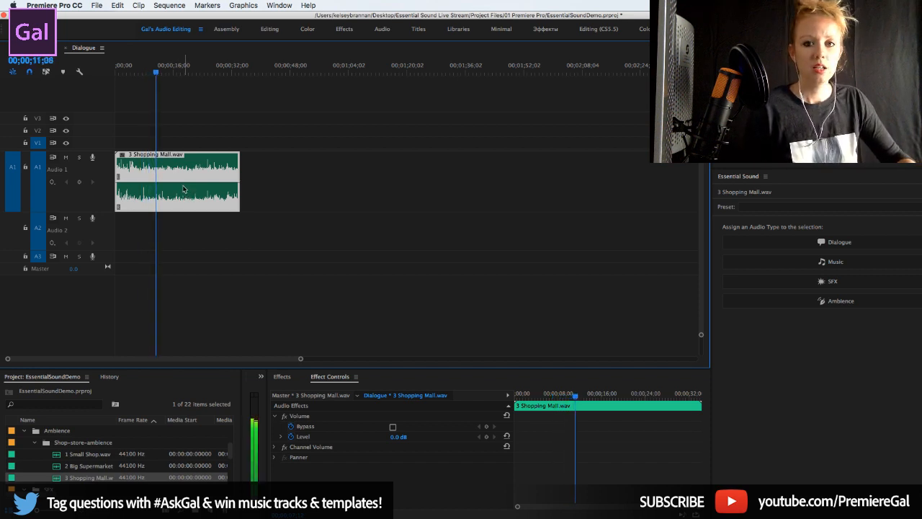
pyautogui.press('space')
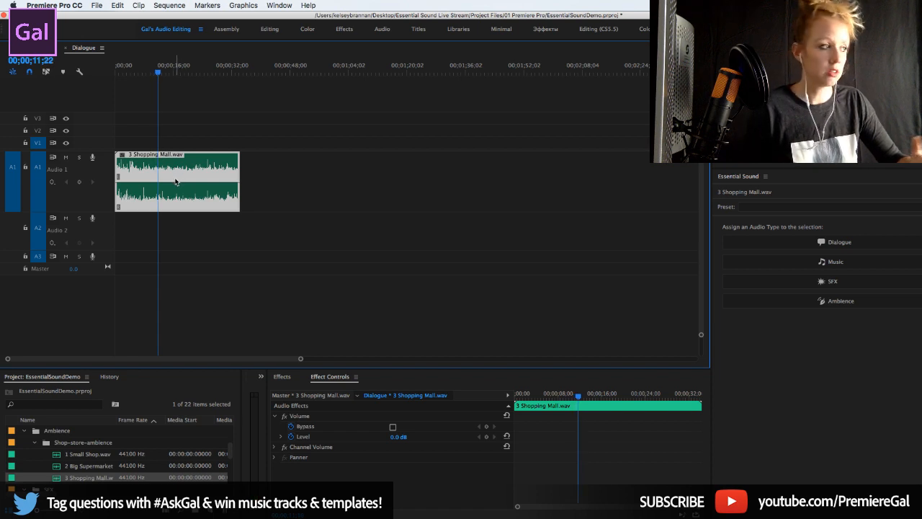
# - Assign the Ambience audio type to the Shopping Mall clip and auto-match its loudness
pyautogui.click(852, 302)
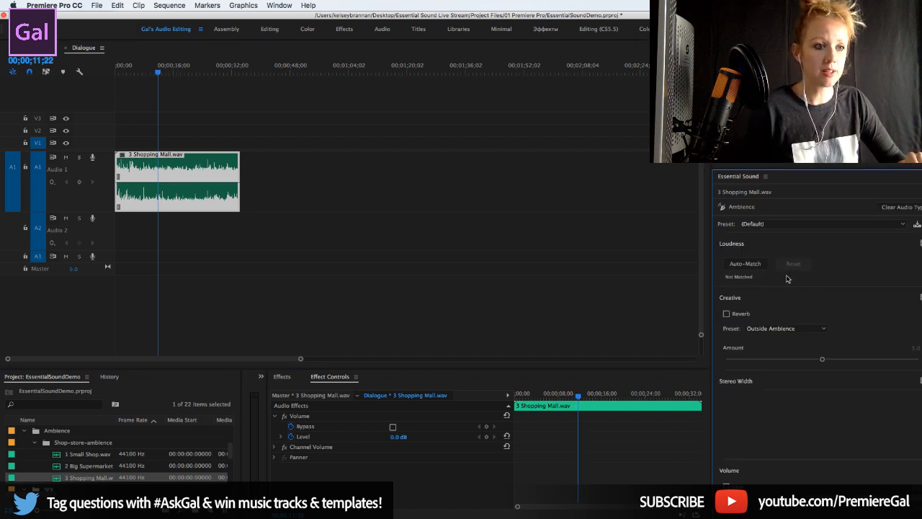
pyautogui.click(746, 266)
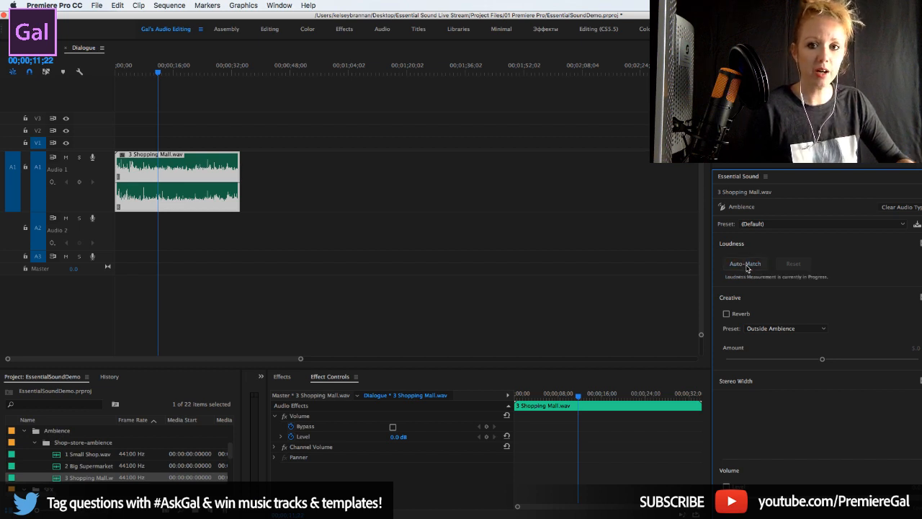
# - Enable reverb with the Room Ambience preset at an amount of 3.8 and play the clip to 00;00;15;05
pyautogui.click(727, 313)
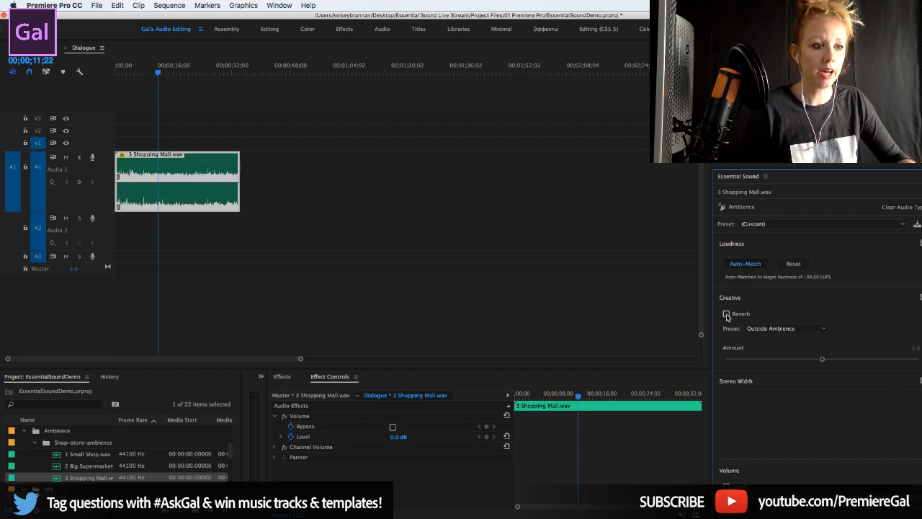
pyautogui.click(774, 328)
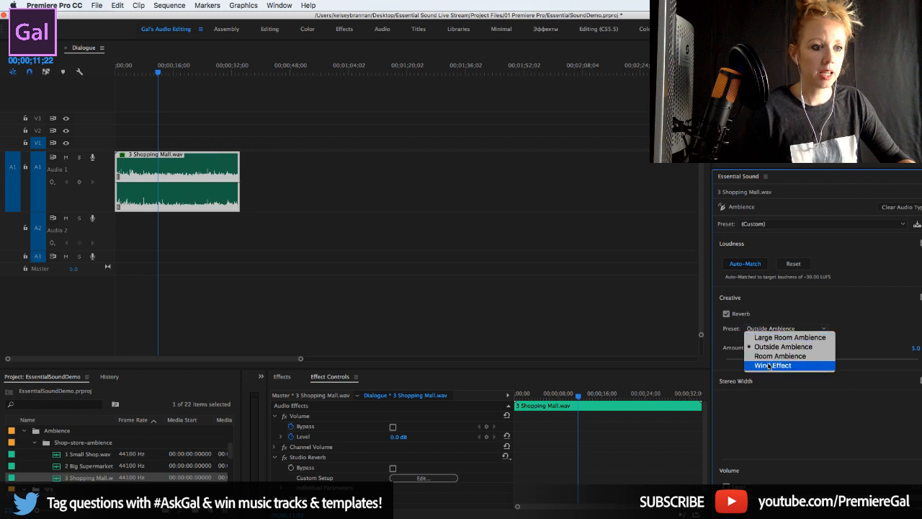
pyautogui.click(768, 357)
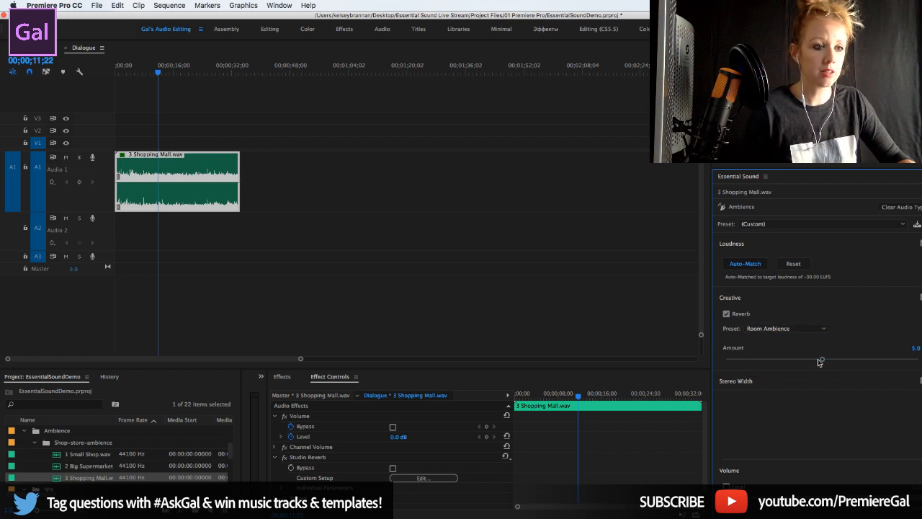
pyautogui.moveTo(821, 361); pyautogui.dragTo(800, 361)
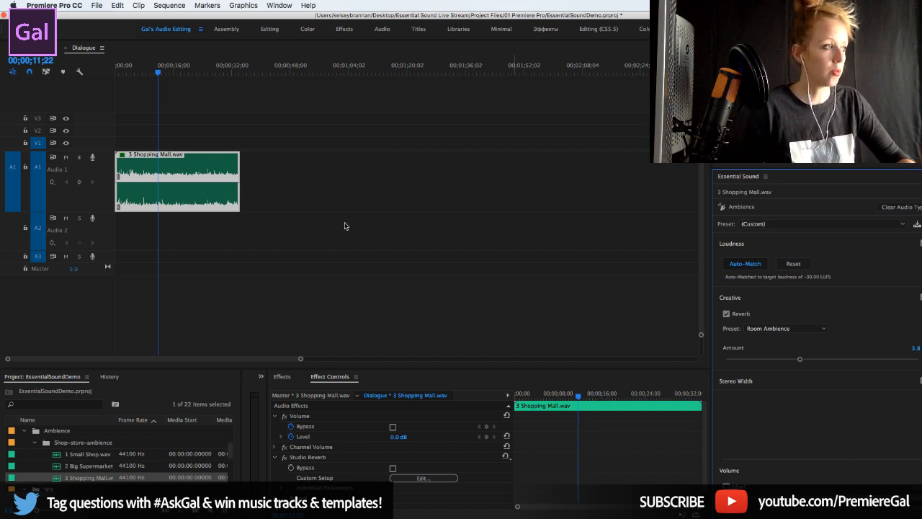
pyautogui.press('space')
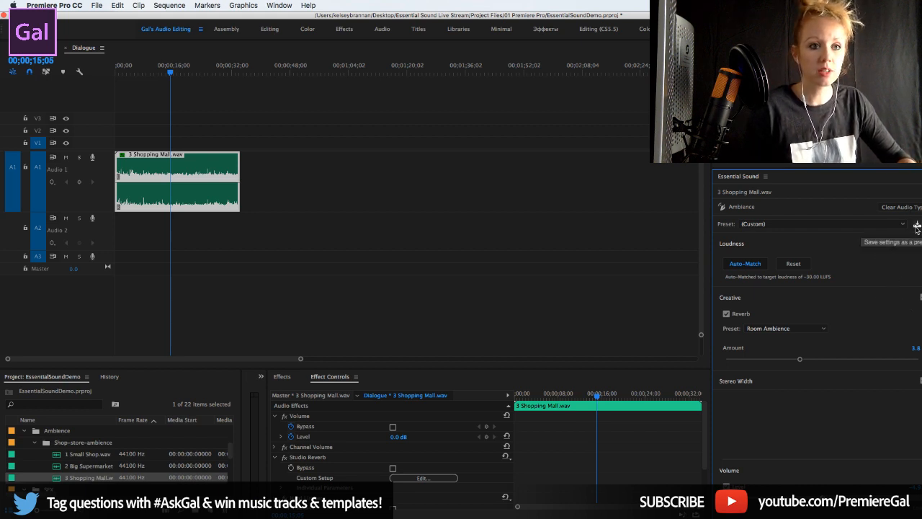
# - Save the current ambience settings as a preset named Ambience - LIVE
pyautogui.moveTo(614, 16); pyautogui.dragTo(593, 16)
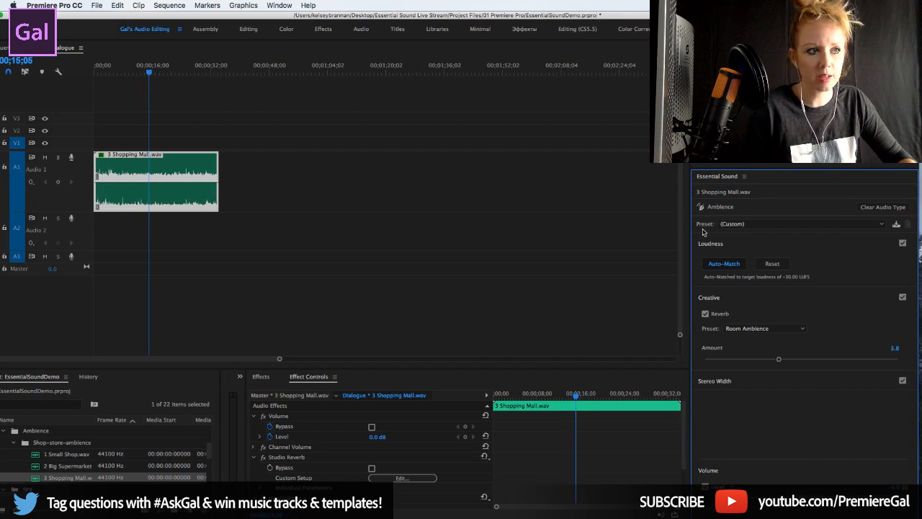
pyautogui.click(896, 226)
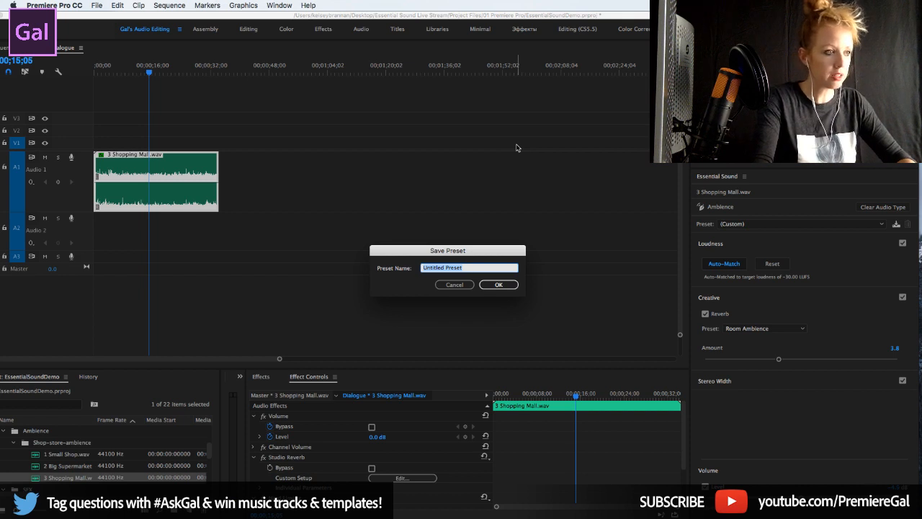
pyautogui.write('Ambience - LIVE')
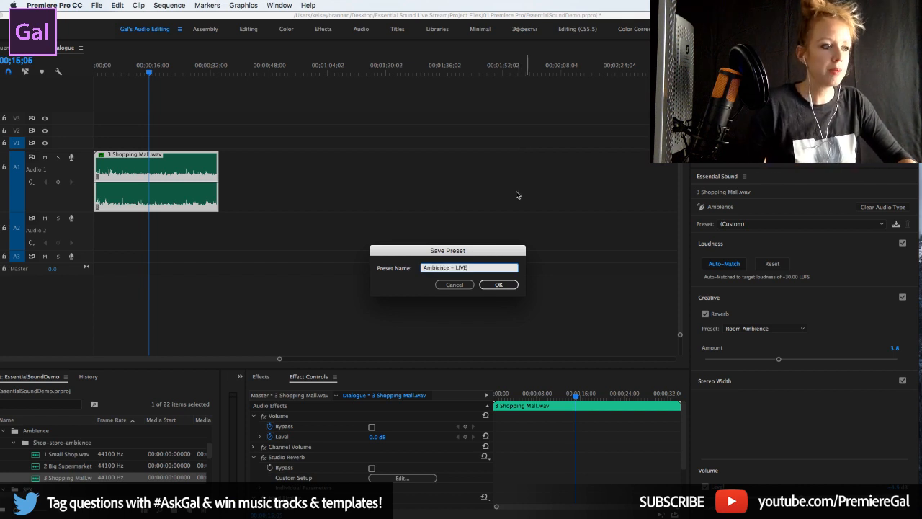
pyautogui.click(504, 284)
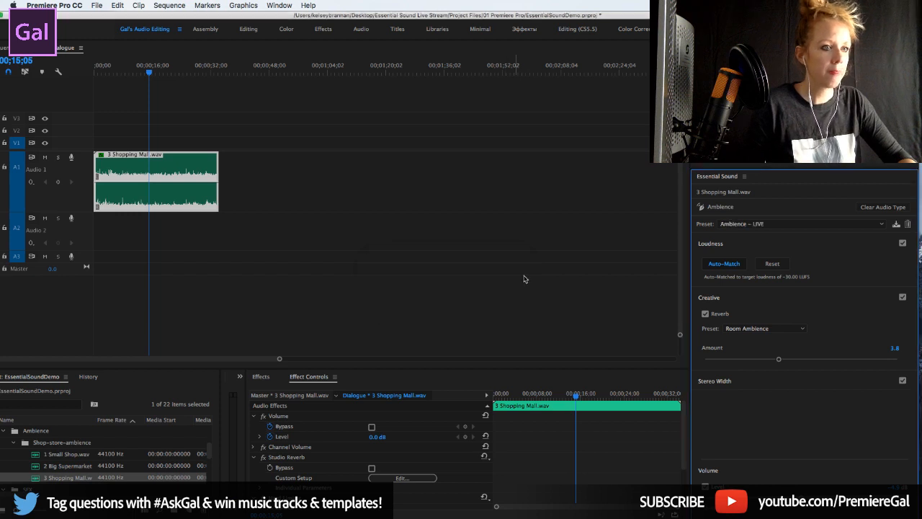
# - Apply the From Outside ambience preset and lower the reverb amount to 2.1 while playing the clip to 00;00;31;12
pyautogui.click(762, 224)
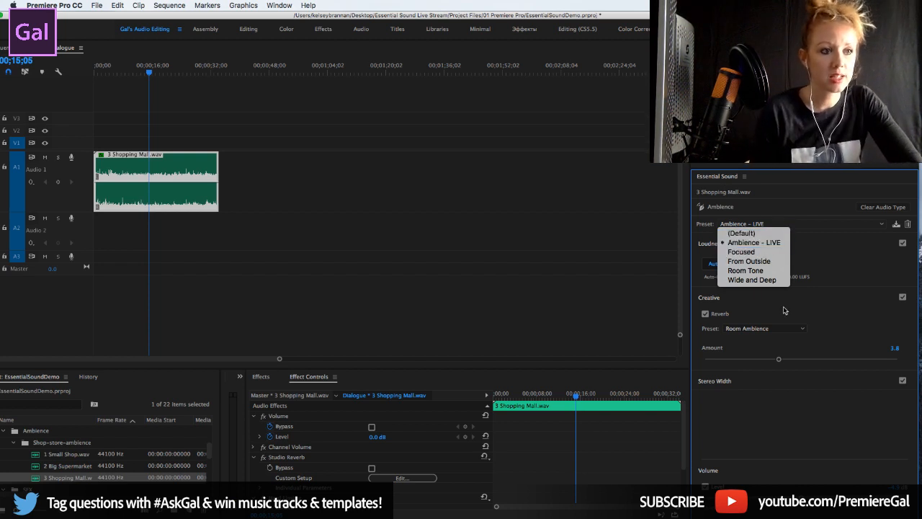
pyautogui.click(742, 260)
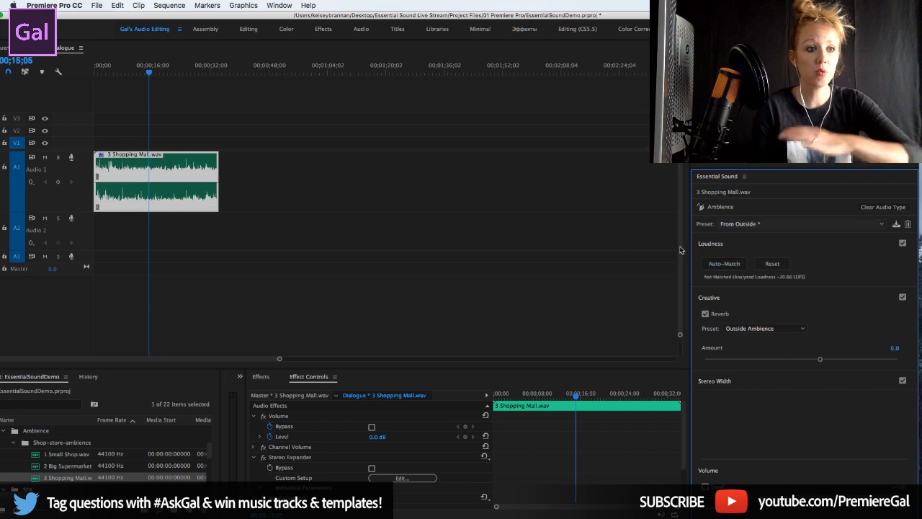
pyautogui.press('space')
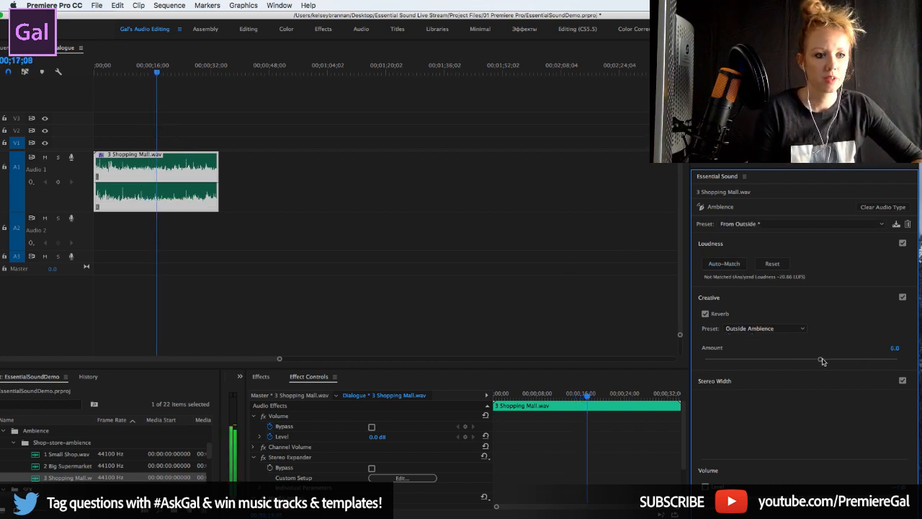
pyautogui.moveTo(819, 359); pyautogui.dragTo(746, 360)
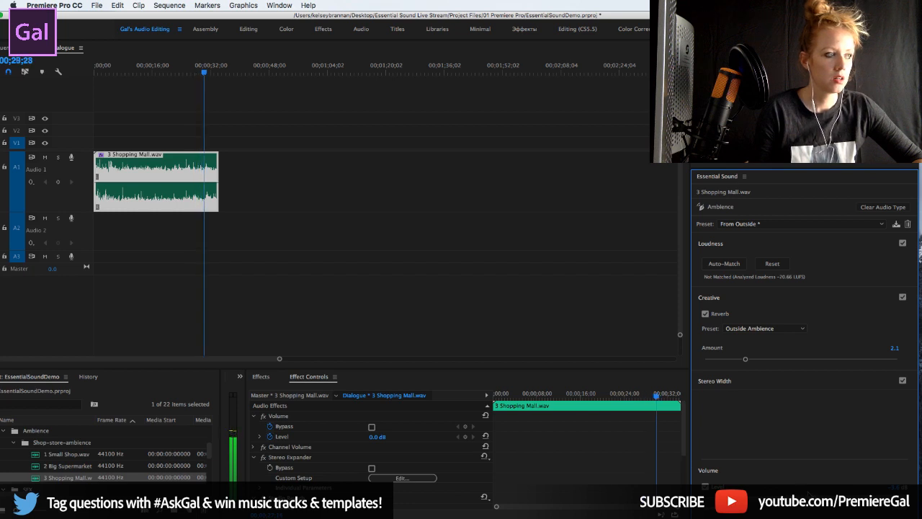
pyautogui.press('space')
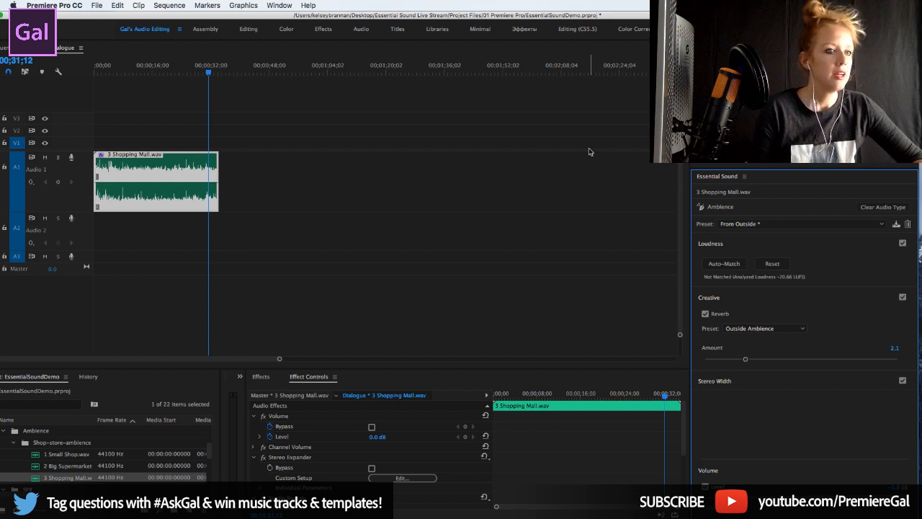
# - Clear the audio type assigned to the Shopping Mall clip
pyautogui.click(883, 207)
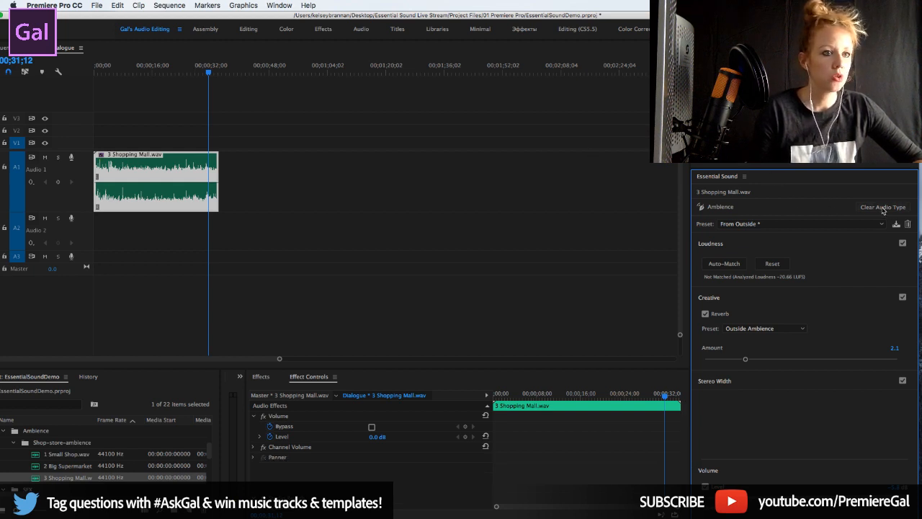
# - Replace the Shopping Mall clip on Audio 1 with Kelly-NO-Scream.wav and park the playhead at its start, 00;00;11;13
pyautogui.scroll(-3, 44, 458)
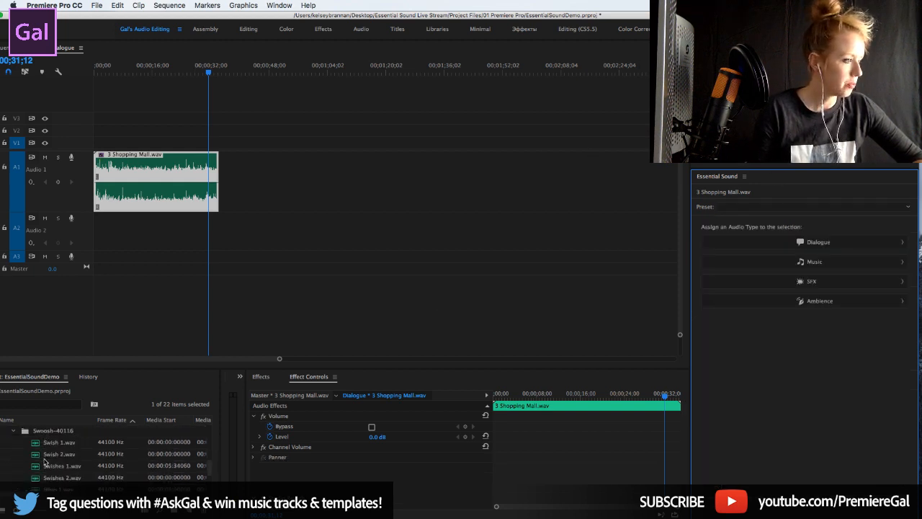
pyautogui.click(45, 466)
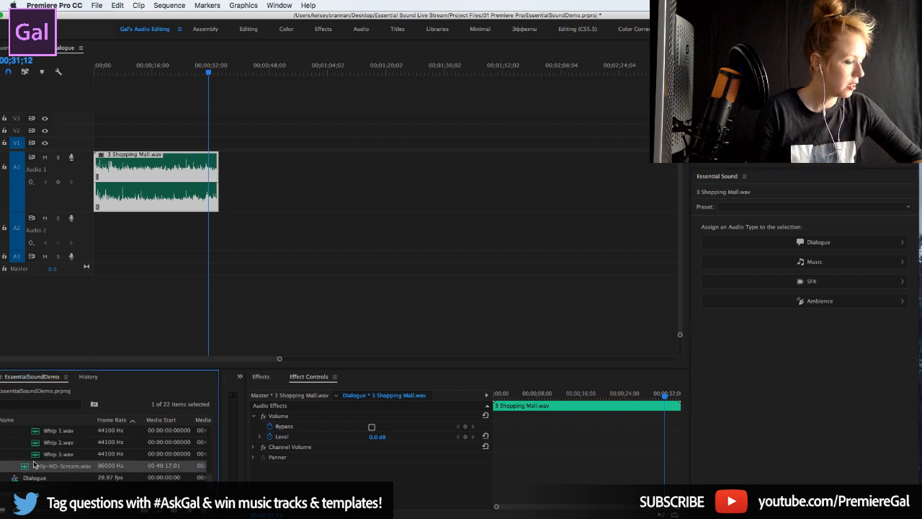
pyautogui.moveTo(45, 456); pyautogui.dragTo(248, 184)
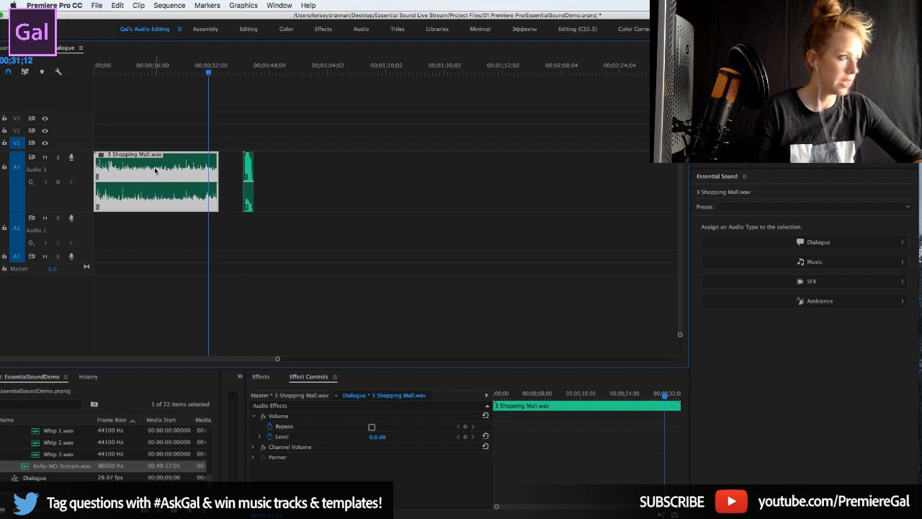
pyautogui.press('Delete')
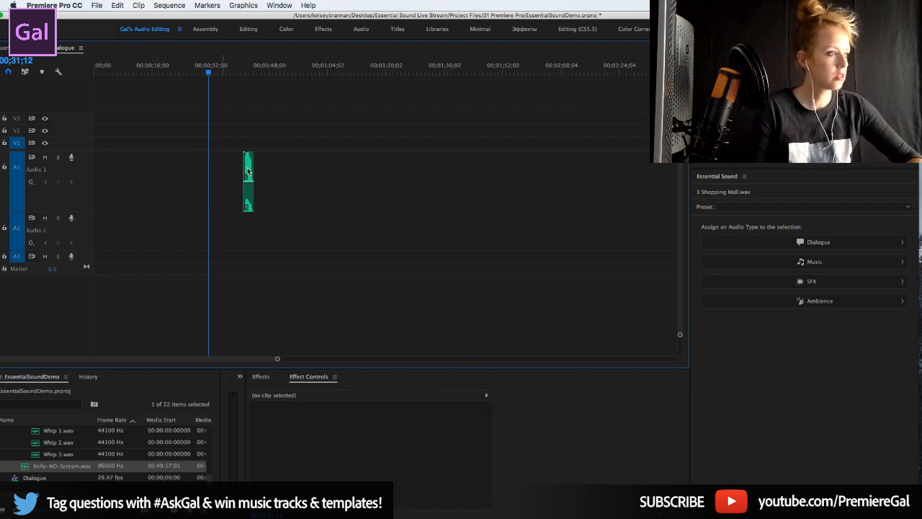
pyautogui.moveTo(246, 172); pyautogui.dragTo(137, 173)
pyautogui.click(134, 65)
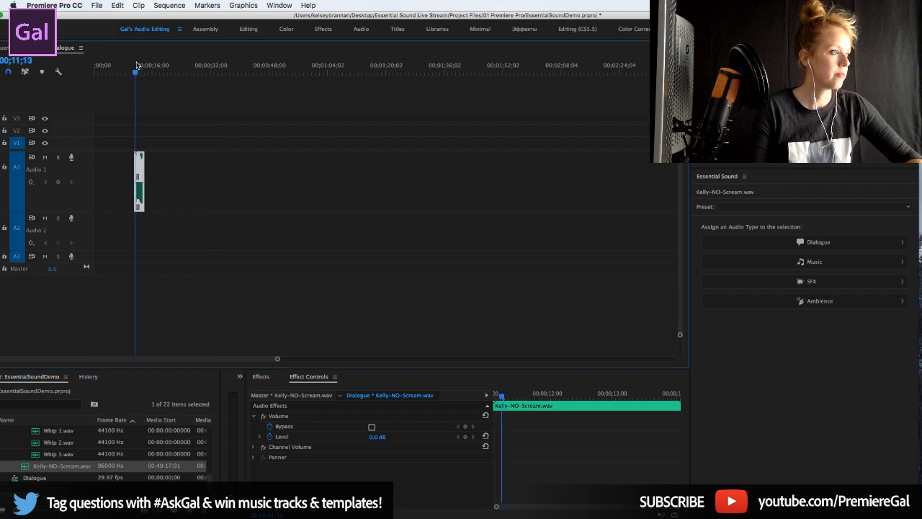
# - Assign the Dialogue audio type to the scream clip, apply the Make Distant preset, and set its EQ preset to Locked in the Trunk
pyautogui.click(798, 243)
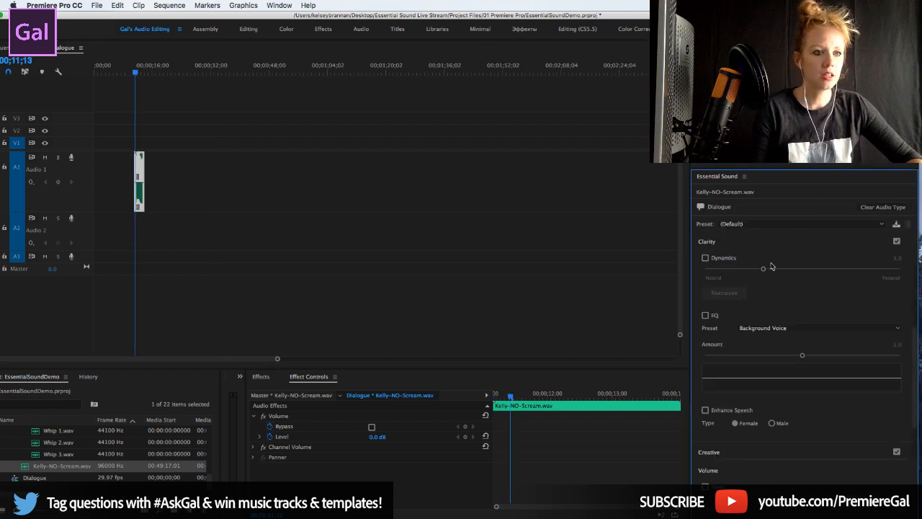
pyautogui.click(841, 224)
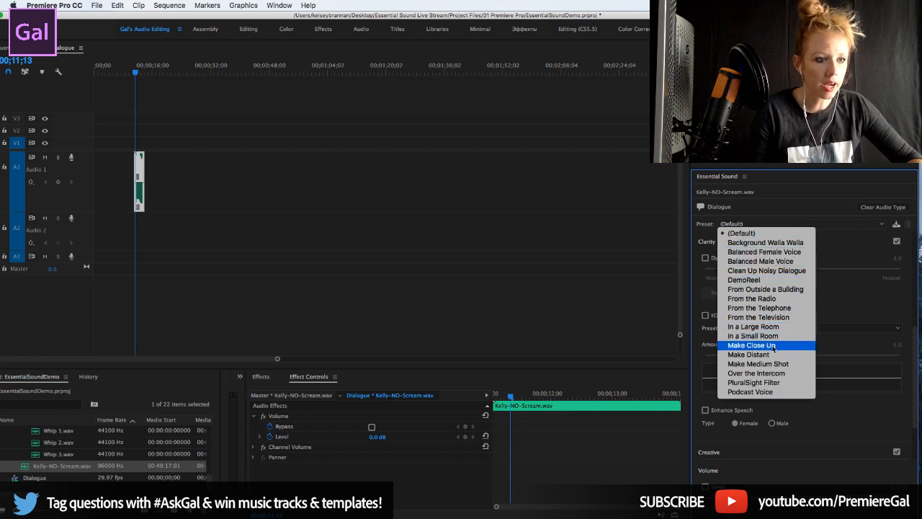
pyautogui.click(772, 355)
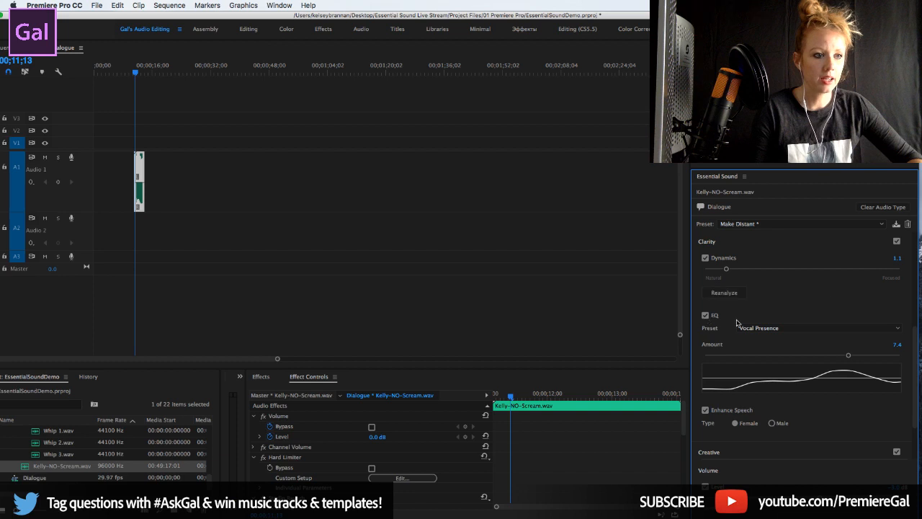
pyautogui.click(765, 328)
pyautogui.click(778, 357)
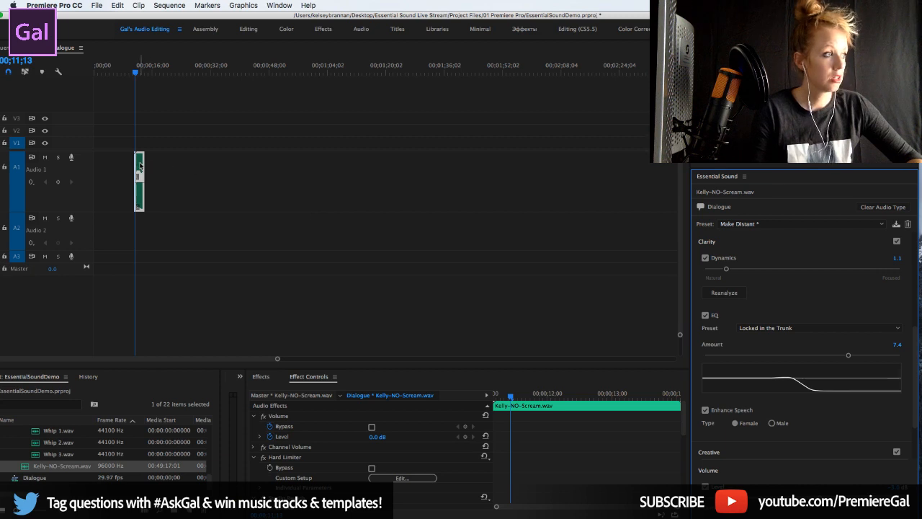
# - Play the scream clip from about its start to 00;00;12;29 to hear the Locked in the Trunk EQ
pyautogui.click(139, 165)
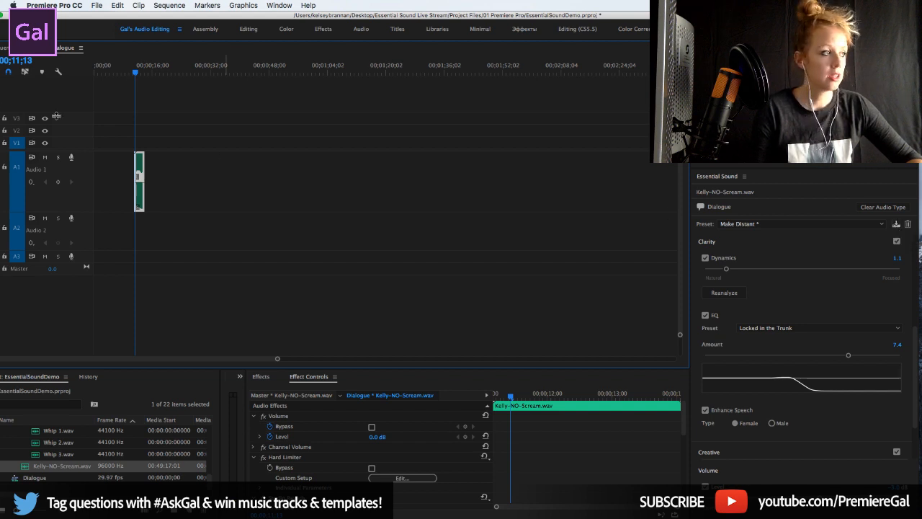
pyautogui.click(133, 69)
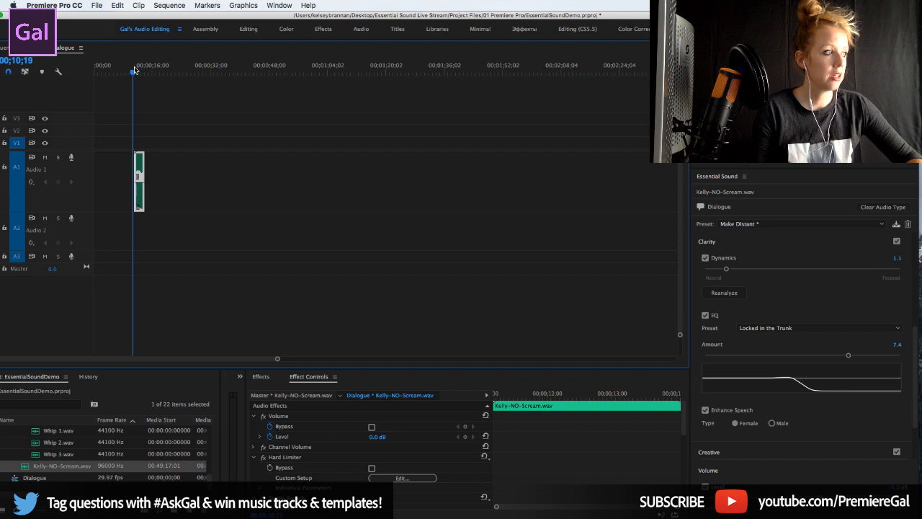
pyautogui.moveTo(134, 70); pyautogui.dragTo(141, 72)
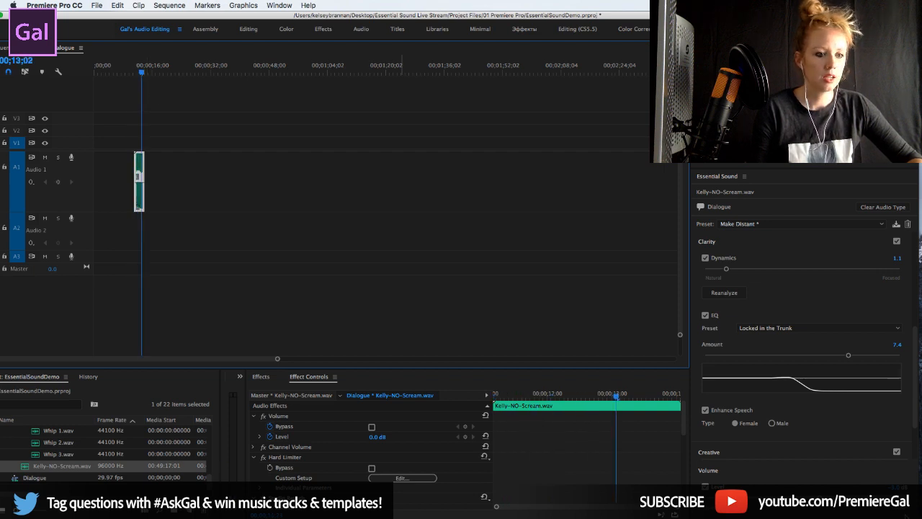
pyautogui.click(848, 355)
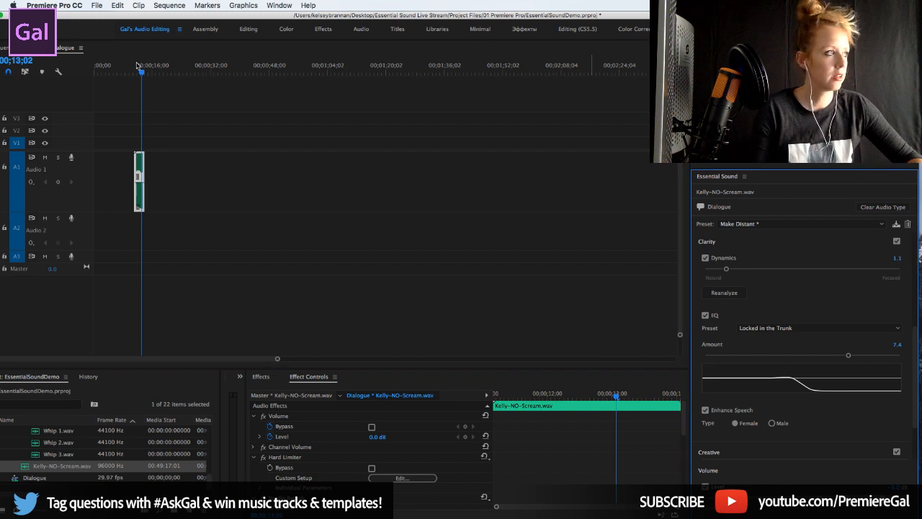
pyautogui.click(137, 70)
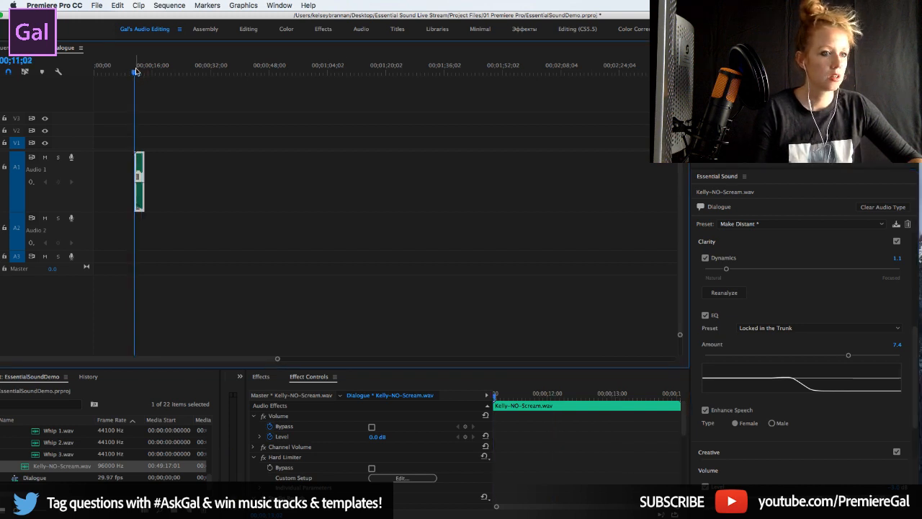
pyautogui.press('space')
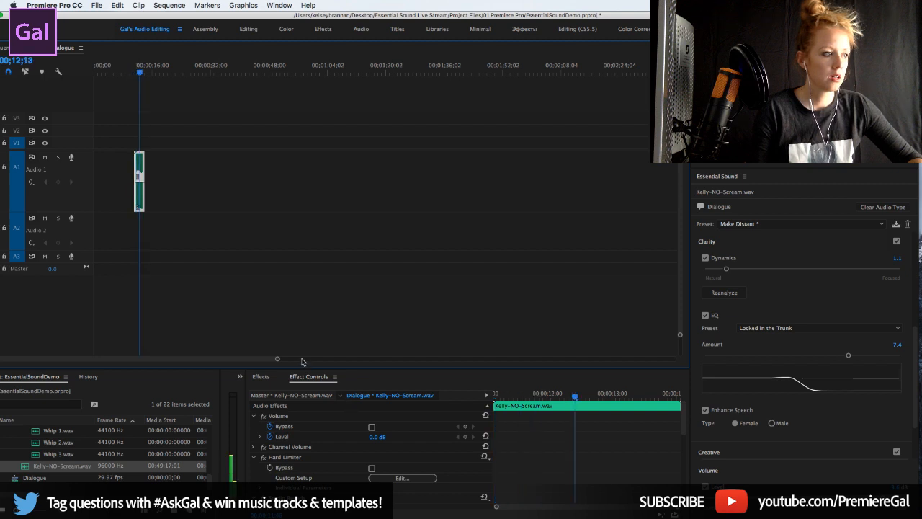
pyautogui.press('space')
# - Save the current dialogue settings as a preset named Distant - Trunk and check for it in the preset list
pyautogui.moveTo(278, 359); pyautogui.dragTo(205, 355)
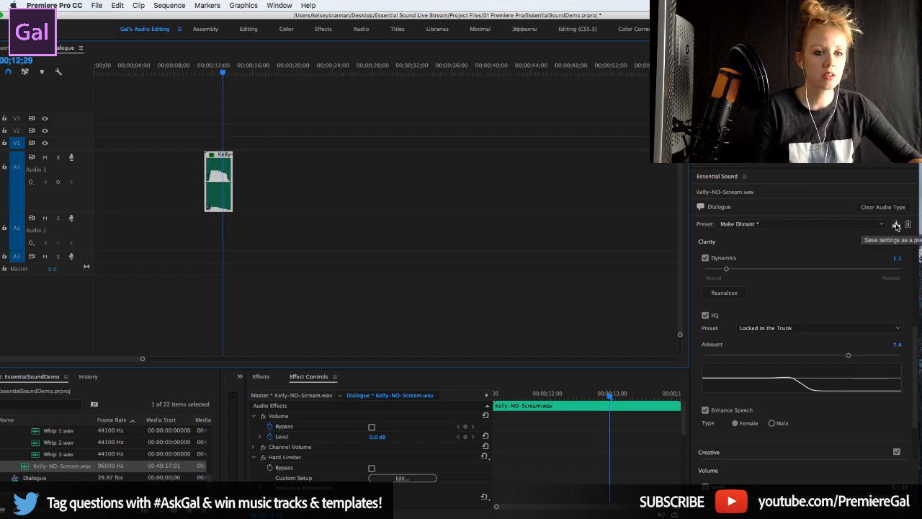
pyautogui.click(896, 225)
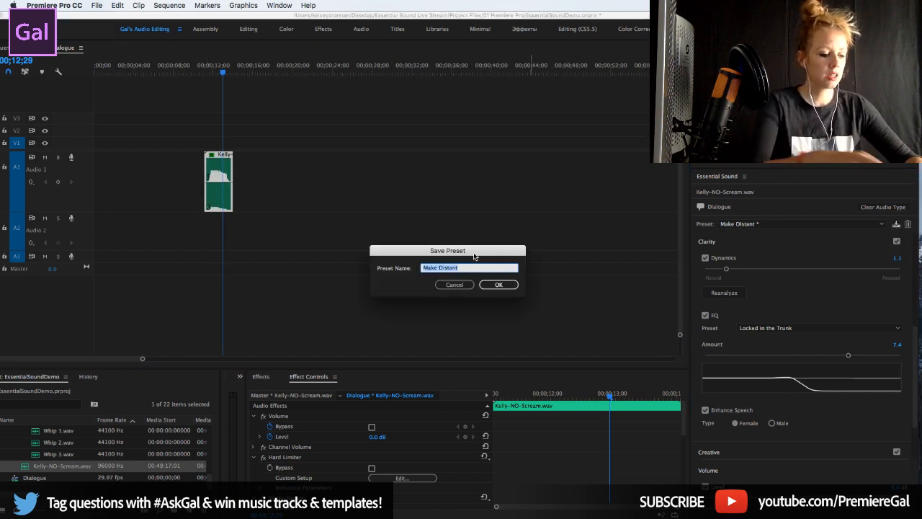
pyautogui.write('Distant - Trunk')
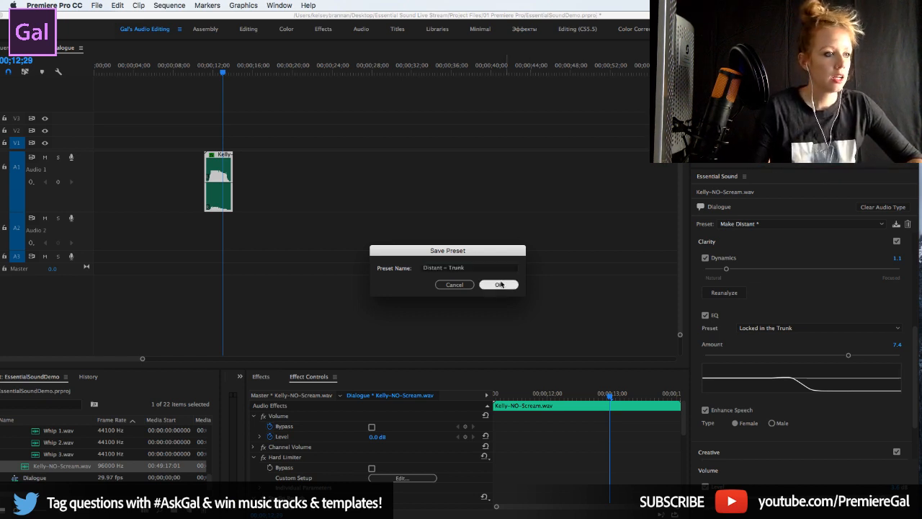
pyautogui.click(498, 284)
pyautogui.click(739, 224)
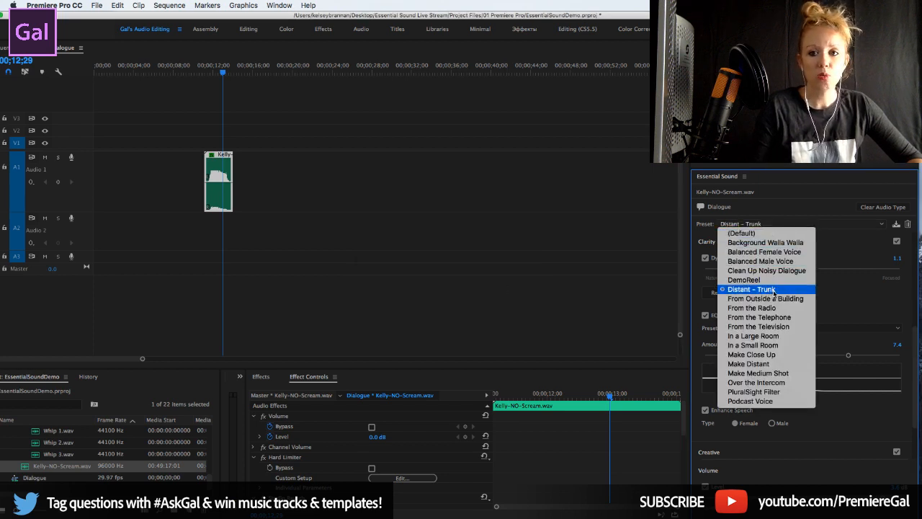
pyautogui.click(543, 281)
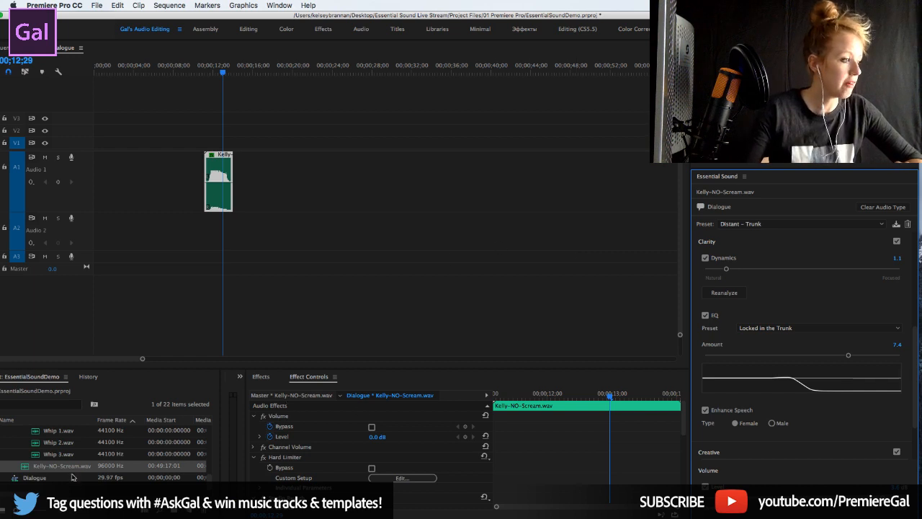
# - Place three more copies of Kelly-NO-Scream.wav on Audio 1, starting at about 00;00;20, 00;00;28 and 00;00;36
pyautogui.moveTo(63, 469); pyautogui.dragTo(303, 183)
pyautogui.moveTo(26, 467); pyautogui.dragTo(372, 179)
pyautogui.moveTo(61, 465); pyautogui.dragTo(449, 178)
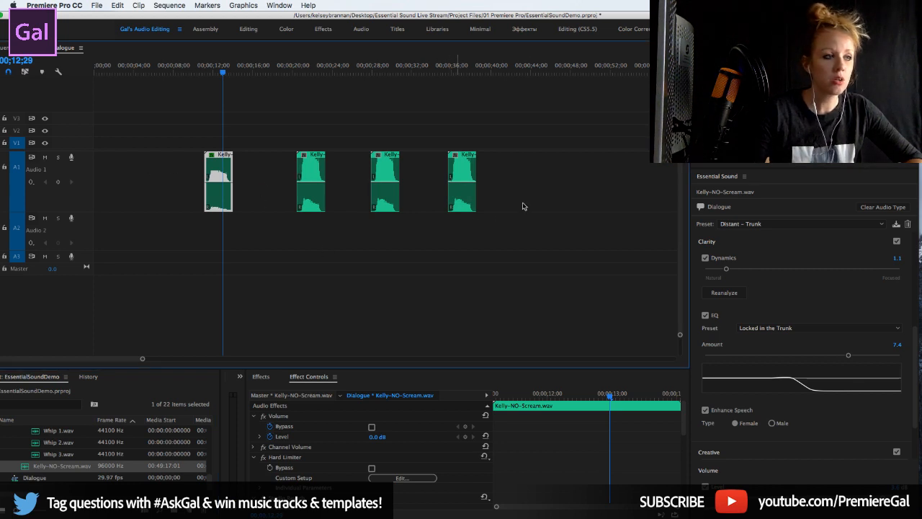
# - Assign the Dialogue audio type and Distant - Trunk preset to the three new scream clips together, and move the playhead to 00;00;29;03
pyautogui.moveTo(541, 200); pyautogui.dragTo(292, 160)
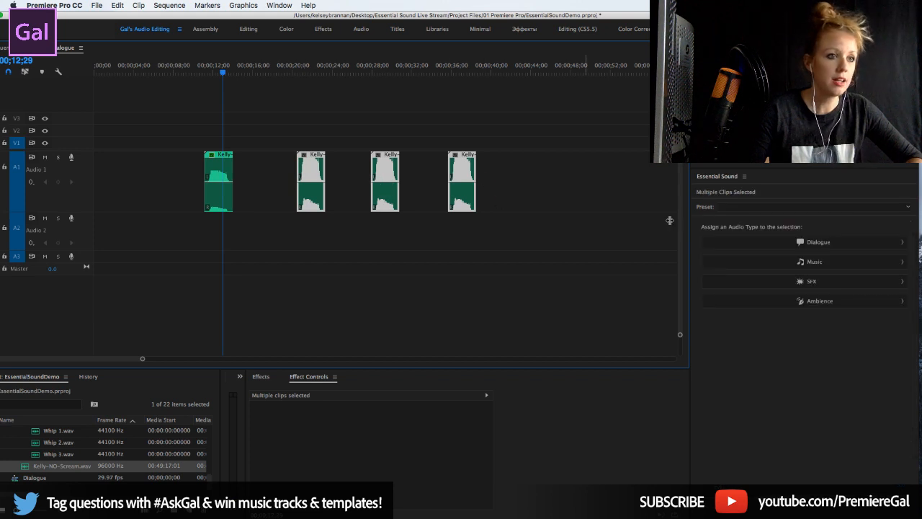
pyautogui.click(844, 246)
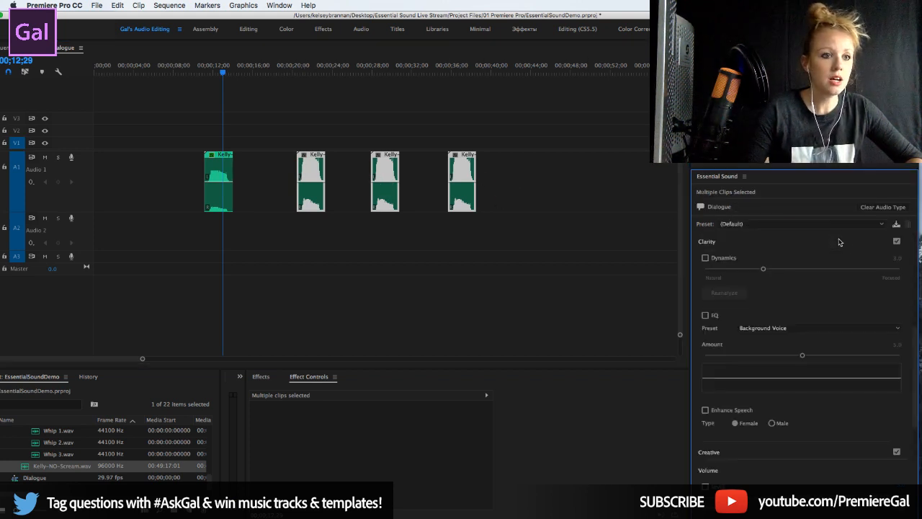
pyautogui.click(755, 225)
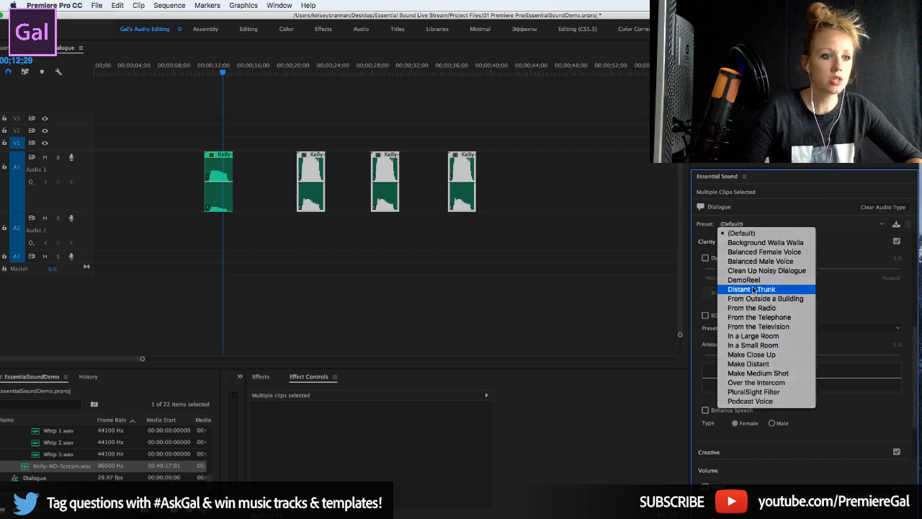
pyautogui.press('Escape')
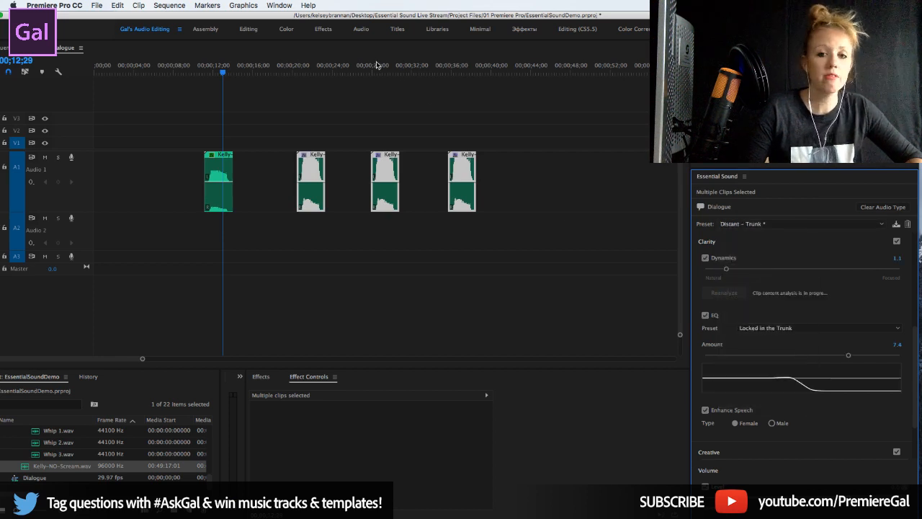
pyautogui.moveTo(375, 65); pyautogui.dragTo(382, 64)
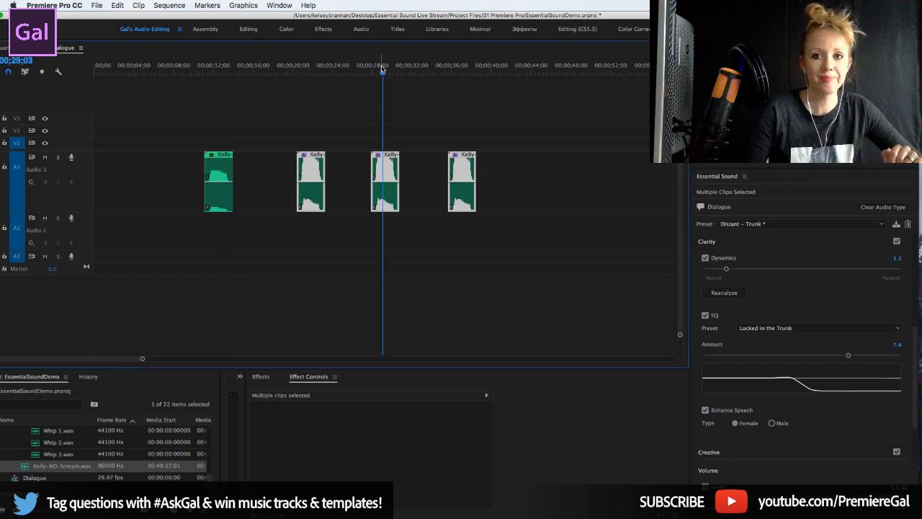